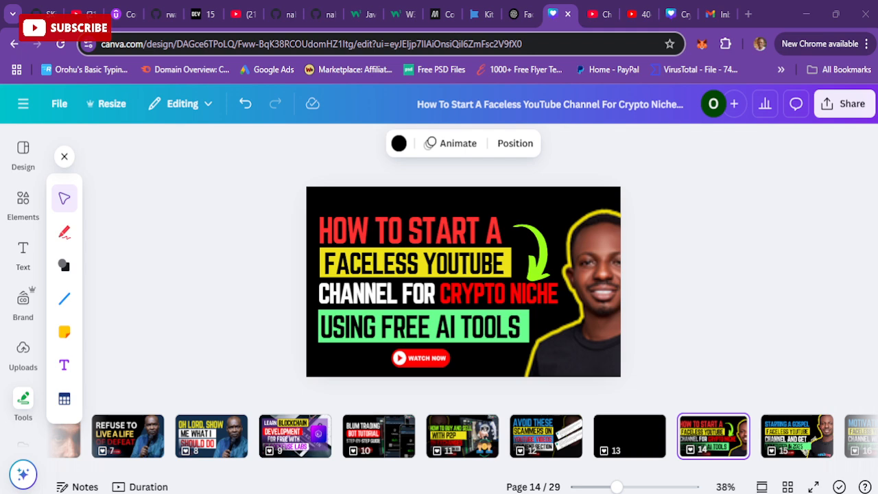
Switch to the ChatGPT conversation and look through the Crypto Expo Lab channel description down to the keywords.
{"action": "left_click", "coordinate": [520, 18]}
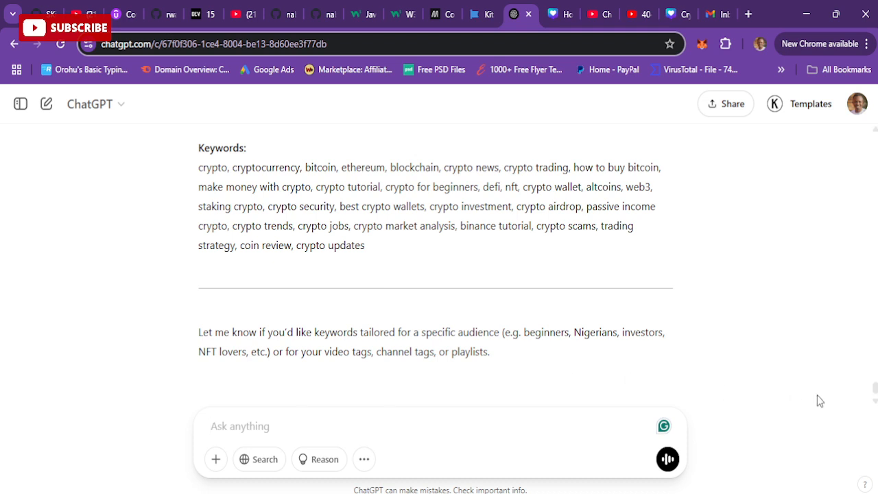
{"action": "left_click_drag", "start_coordinate": [875, 388], "coordinate": [875, 310]}
{"action": "scroll", "coordinate": [439, 274], "scroll_direction": "down", "scroll_amount": 4}
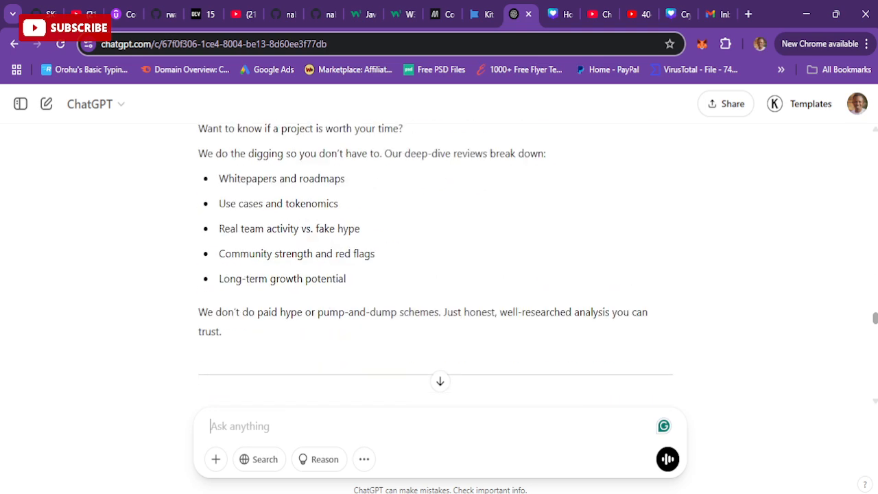
{"action": "scroll", "coordinate": [439, 274], "scroll_direction": "down", "scroll_amount": 4}
{"action": "scroll", "coordinate": [436, 264], "scroll_direction": "down", "scroll_amount": 3}
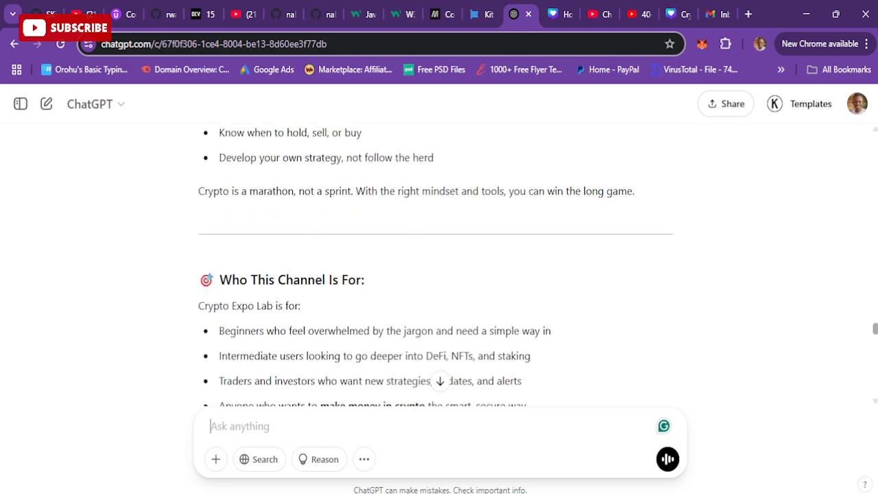
{"action": "scroll", "coordinate": [439, 275], "scroll_direction": "down", "scroll_amount": 2}
{"action": "scroll", "coordinate": [439, 274], "scroll_direction": "down", "scroll_amount": 5}
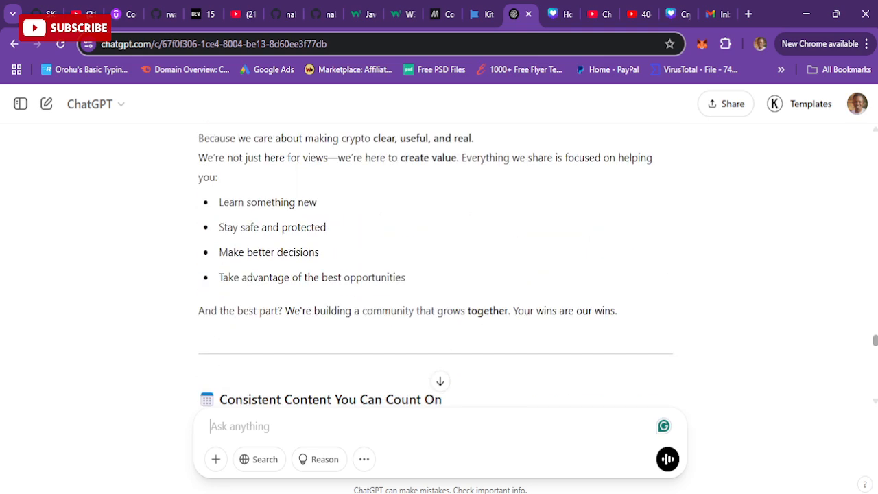
{"action": "scroll", "coordinate": [436, 264], "scroll_direction": "down", "scroll_amount": 10}
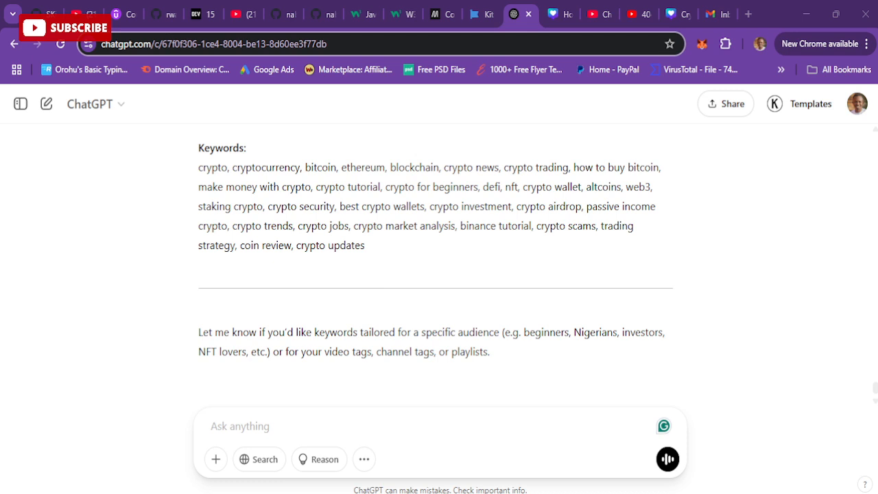
Enter the "Erik Finman – Teenage Bitcoin Millionaire" story with its $1,000 Bitcoin purchase summary as the prompt, without the stray leading period.
{"action": "left_click", "coordinate": [446, 431]}
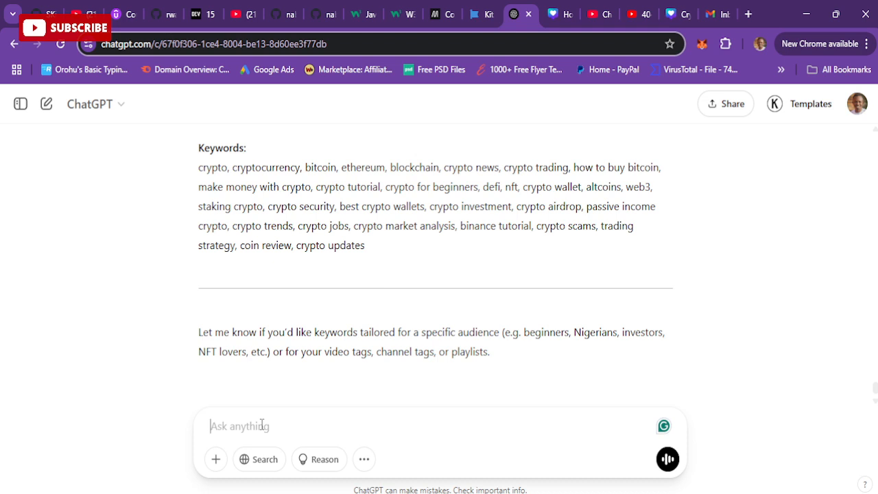
{"action": "type", "text": "Erik Finman – Teenage Bitcoin Millionaire Erik bought $1,000 worth of Bitcoin at age 12 (in 2011) when BTC was $12. By 2017, his holdings were worth over $4 million."}
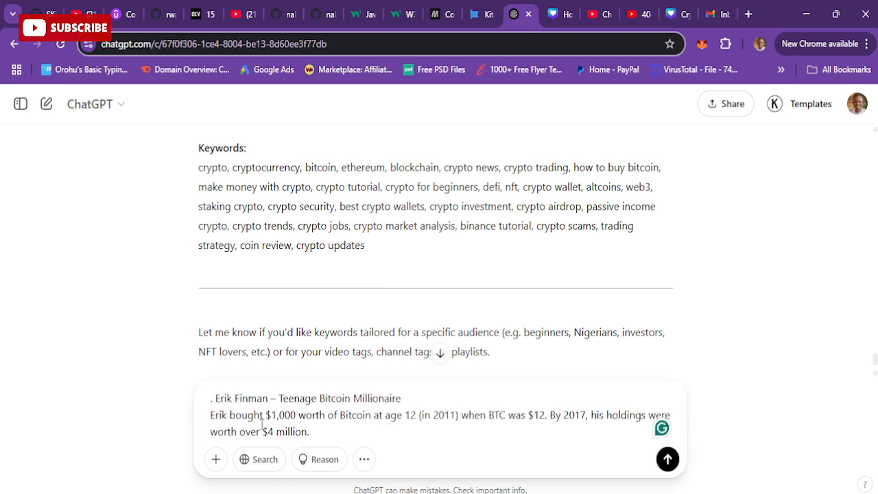
{"action": "left_click", "coordinate": [215, 397]}
{"action": "key", "text": "BackSpace"}
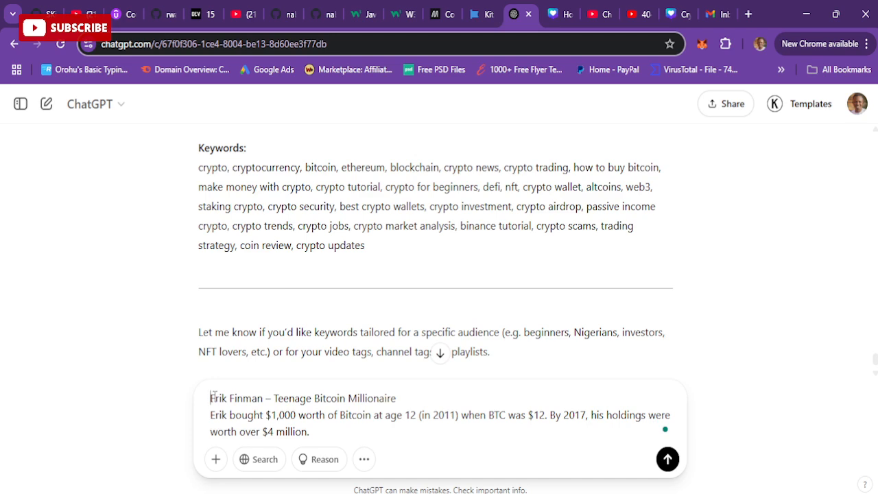
Begin the prompt with "Using the story" in front of the story's title.
{"action": "type", "text": "Using th"}
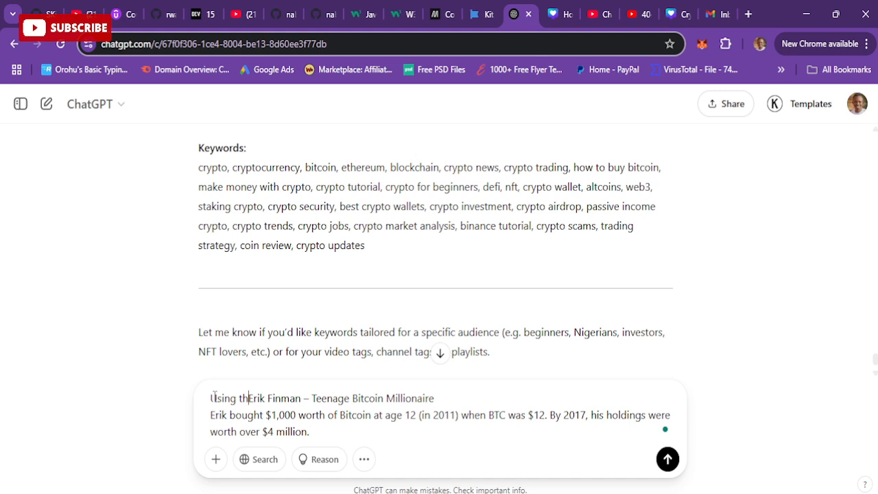
{"action": "type", "text": "e st"}
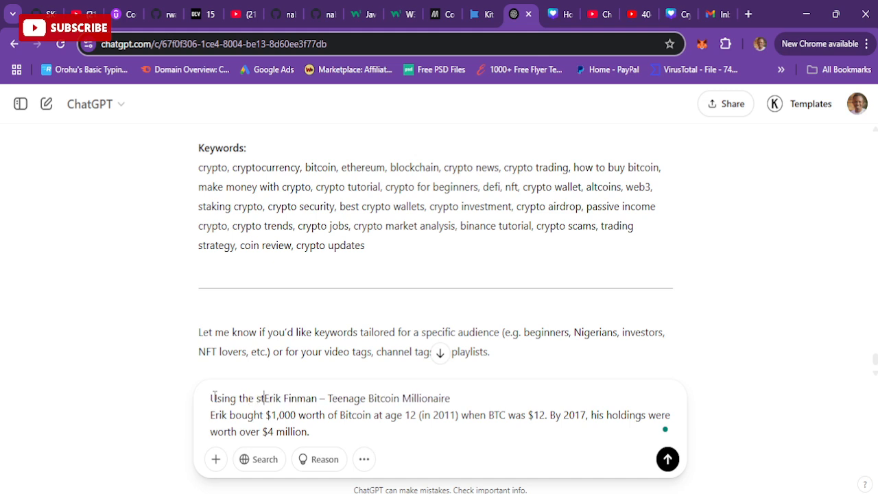
{"action": "type", "text": "ory"}
{"action": "key", "text": "BackSpace"}
{"action": "key", "text": "BackSpace"}
{"action": "key", "text": "BackSpace"}
{"action": "key", "text": "BackSpace"}
{"action": "key", "text": "BackSpace"}
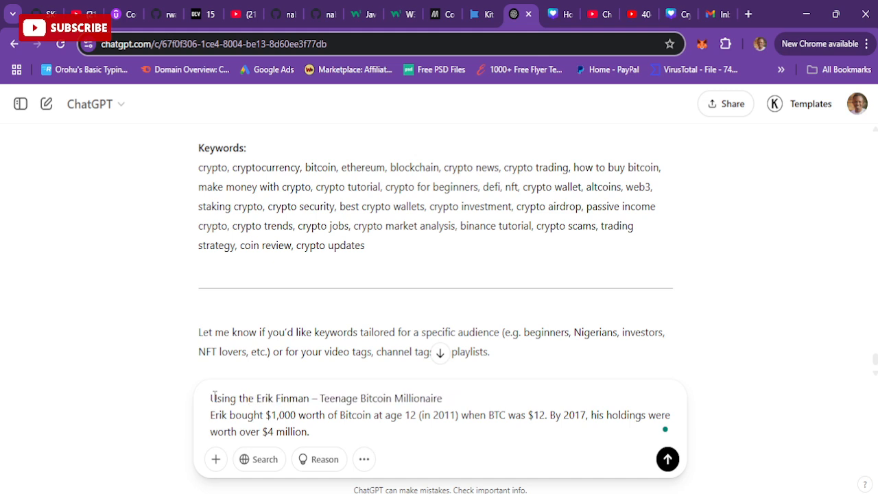
{"action": "type", "text": "story"}
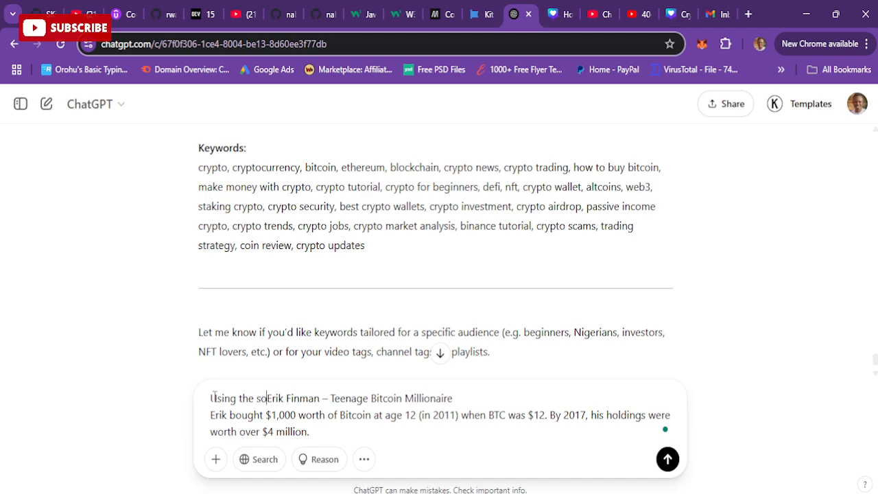
Continue the instruction before the story's title with ", come up with 5 strong".
{"action": "type", "text": ", comeup"}
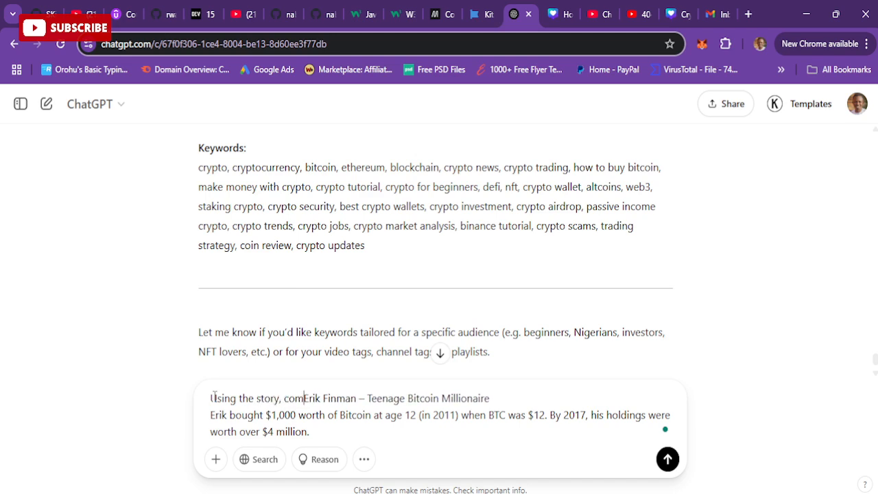
{"action": "key", "text": "BackSpace"}
{"action": "key", "text": "BackSpace"}
{"action": "key", "text": "BackSpace"}
{"action": "type", "text": "u"}
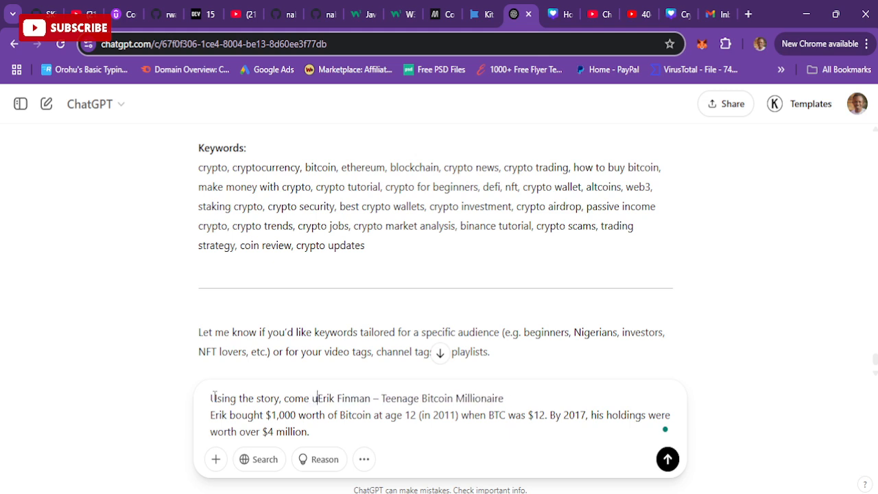
{"action": "type", "text": "p wi"}
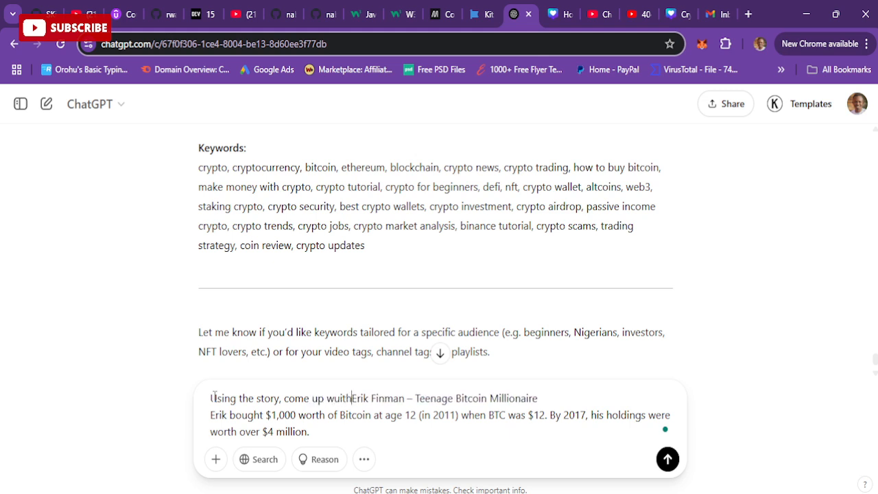
{"action": "type", "text": "th 5 str"}
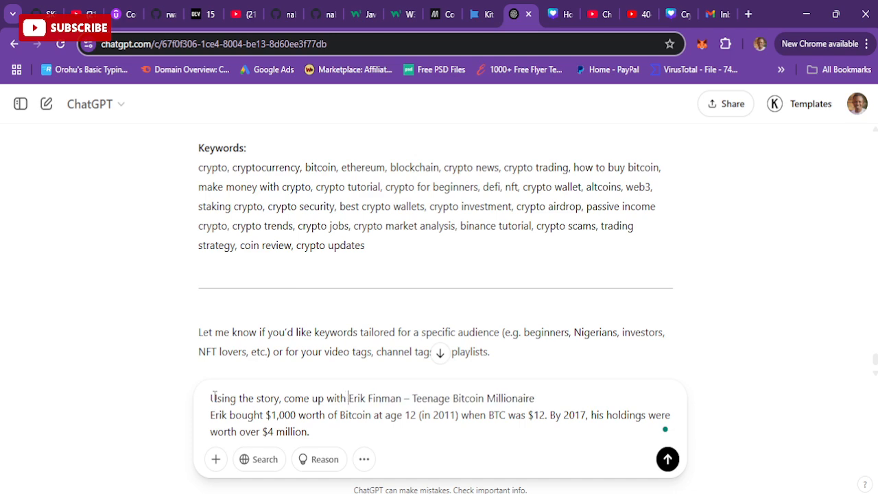
{"action": "type", "text": "ong"}
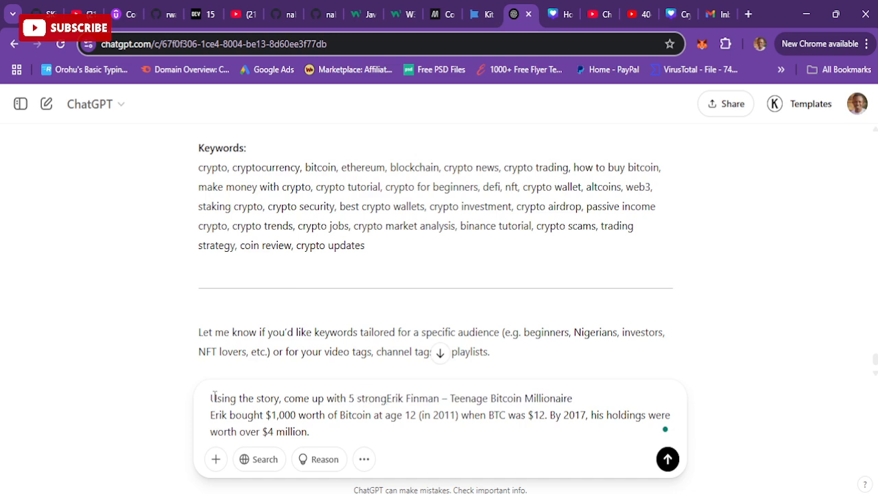
{"action": "type", "text": " and"}
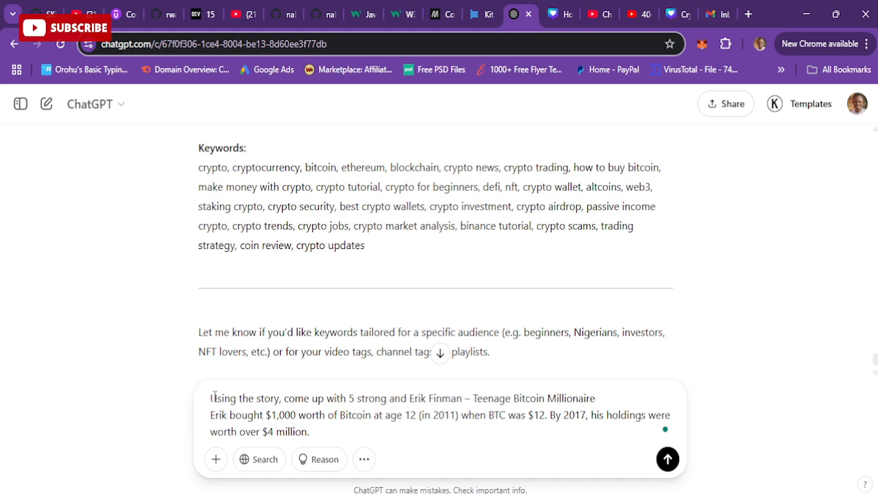
{"action": "type", "text": " c"}
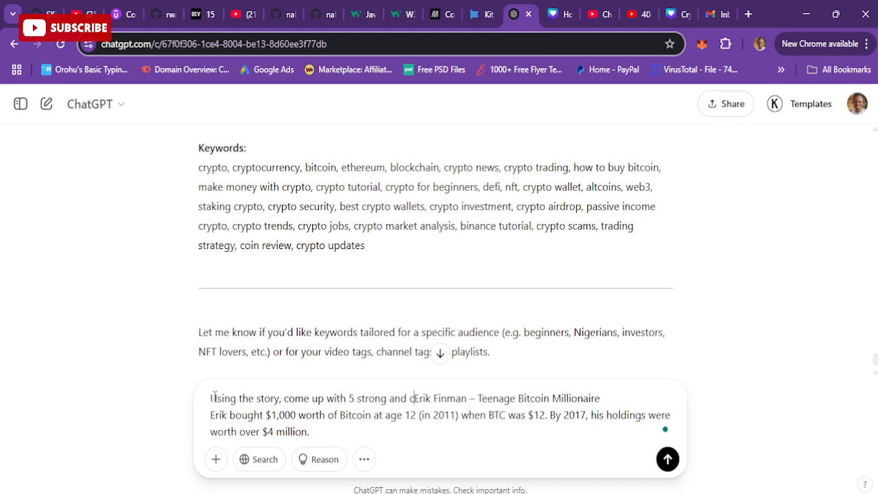
{"action": "type", "text": "ous"}
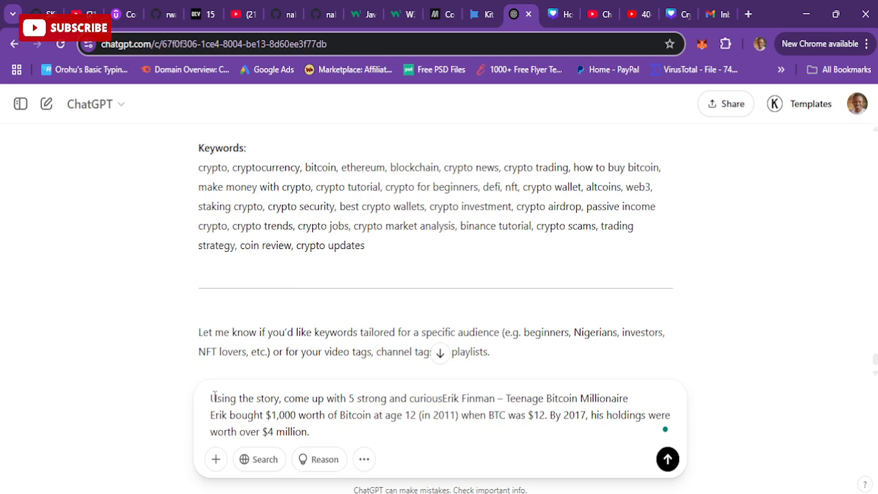
{"action": "key", "text": "BackSpace"}
{"action": "key", "text": "BackSpace"}
{"action": "key", "text": "BackSpace"}
{"action": "key", "text": "BackSpace"}
{"action": "key", "text": "BackSpace"}
{"action": "key", "text": "BackSpace"}
{"action": "key", "text": "BackSpace"}
{"action": "key", "text": "BackSpace"}
{"action": "key", "text": "BackSpace"}
{"action": "key", "text": "BackSpace"}
{"action": "key", "text": "BackSpace"}
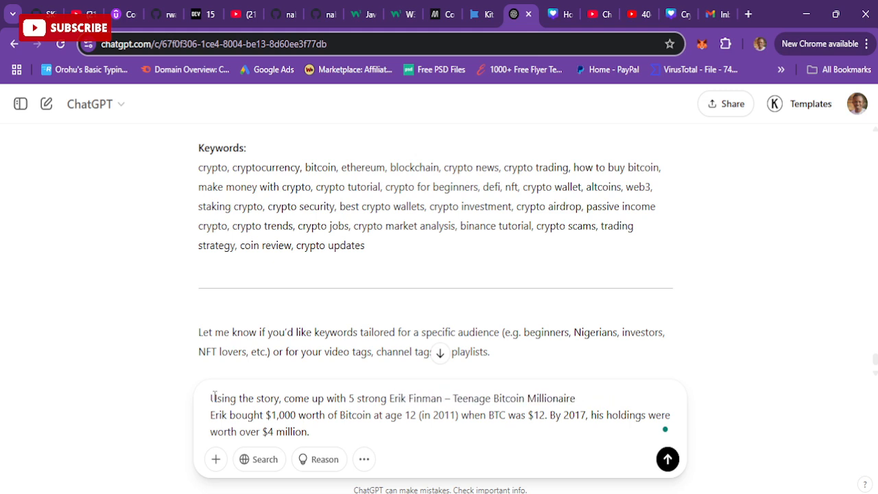
Extend the instruction after "5 strong" with "youtube video with".
{"action": "type", "text": "youtube chan"}
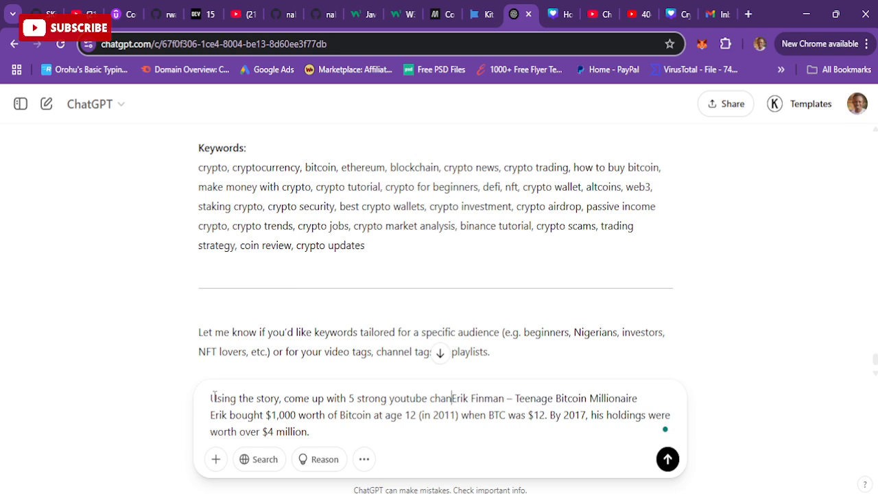
{"action": "key", "text": "BackSpace"}
{"action": "key", "text": "BackSpace"}
{"action": "key", "text": "BackSpace"}
{"action": "type", "text": "v"}
{"action": "key", "text": "BackSpace"}
{"action": "key", "text": "BackSpace"}
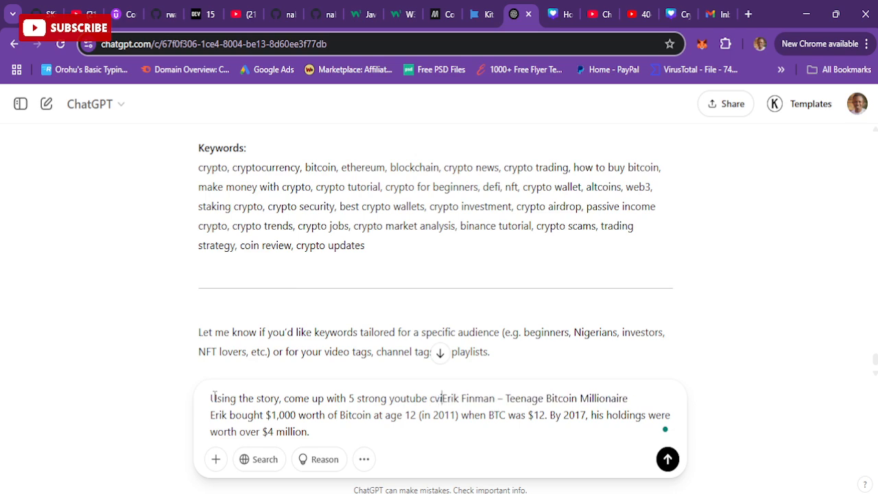
{"action": "type", "text": "vi"}
{"action": "type", "text": "deo with"}
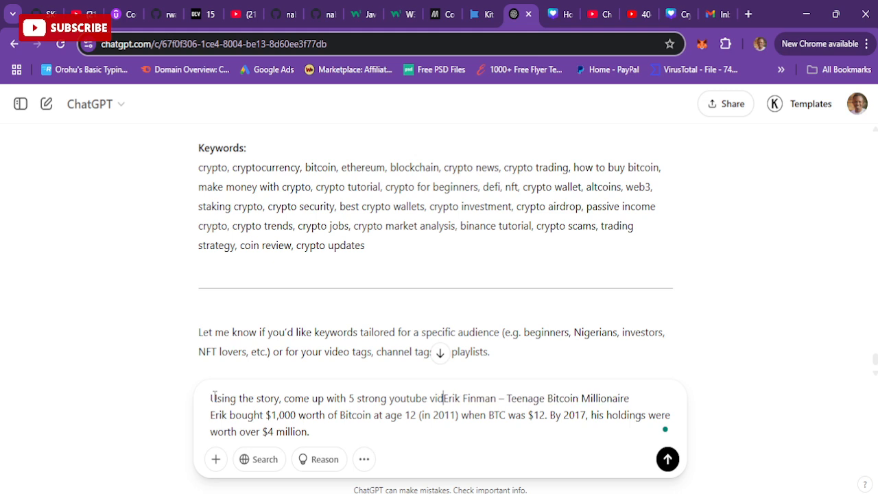
{"action": "type", "text": " so myc"}
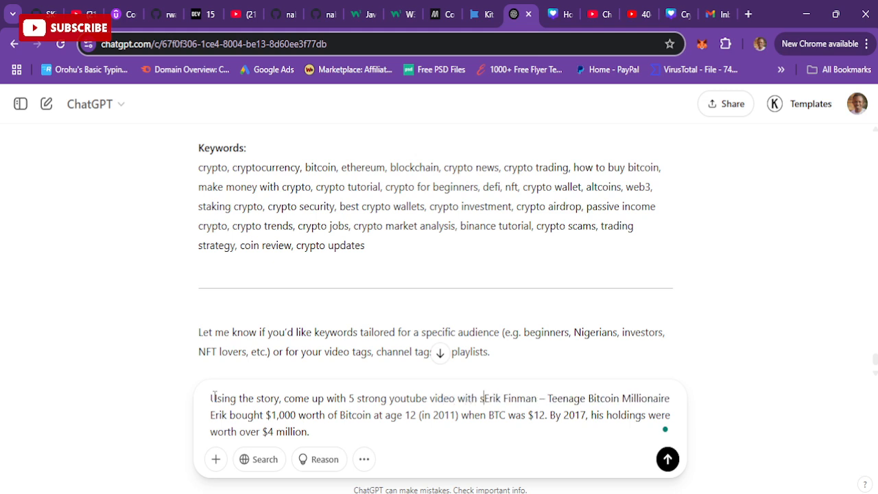
{"action": "key", "text": "BackSpace"}
{"action": "key", "text": "BackSpace"}
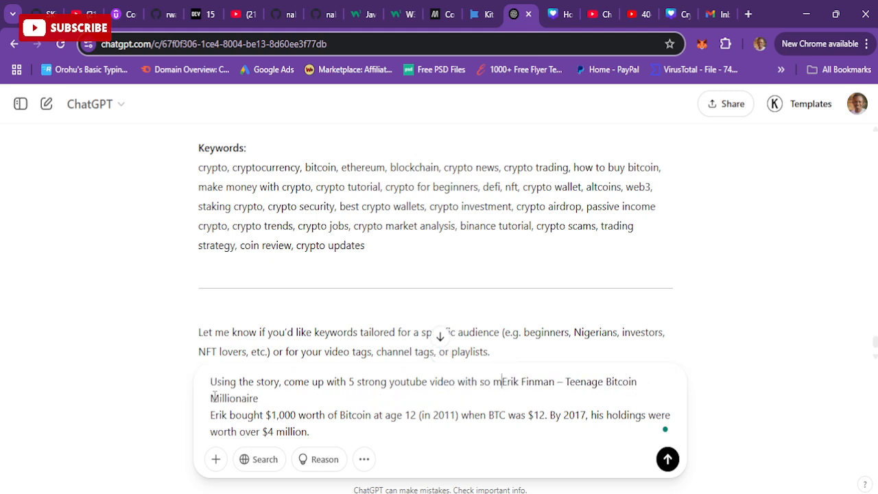
{"action": "type", "text": "uch att"}
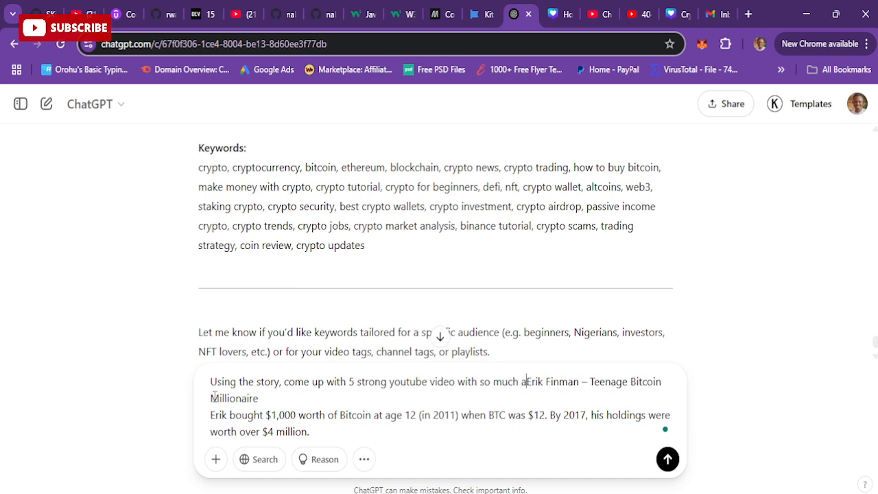
{"action": "key", "text": "BackSpace"}
{"action": "key", "text": "BackSpace"}
{"action": "key", "text": "BackSpace"}
{"action": "key", "text": "BackSpace"}
{"action": "key", "text": "BackSpace"}
{"action": "key", "text": "BackSpace"}
{"action": "key", "text": "BackSpace"}
{"action": "key", "text": "BackSpace"}
{"action": "key", "text": "BackSpace"}
{"action": "key", "text": "BackSpace"}
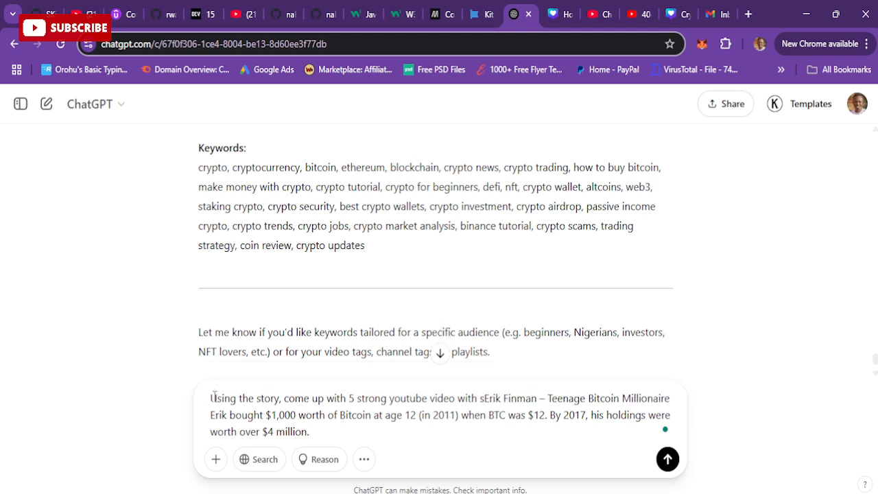
{"action": "key", "text": "BackSpace"}
{"action": "key", "text": "BackSpace"}
{"action": "key", "text": "BackSpace"}
{"action": "key", "text": "BackSpace"}
{"action": "key", "text": "BackSpace"}
{"action": "key", "text": "BackSpace"}
{"action": "key", "text": "BackSpace"}
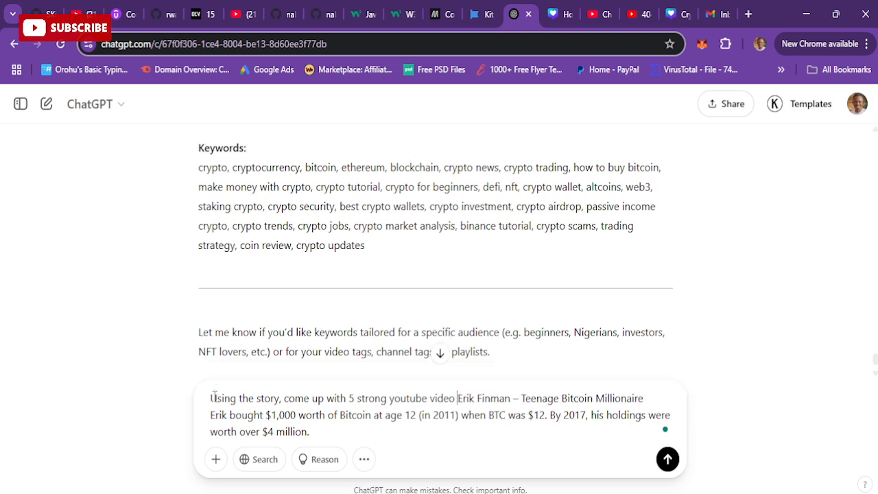
Extend the instruction before the story's title with ". It should spark curiosity and attract viewers to engage.".
{"action": "type", "text": ". "}
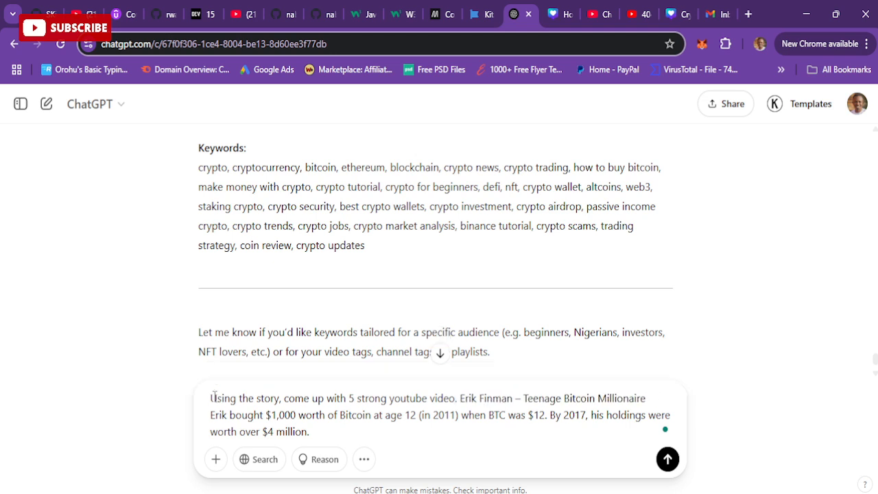
{"action": "type", "text": "It should "}
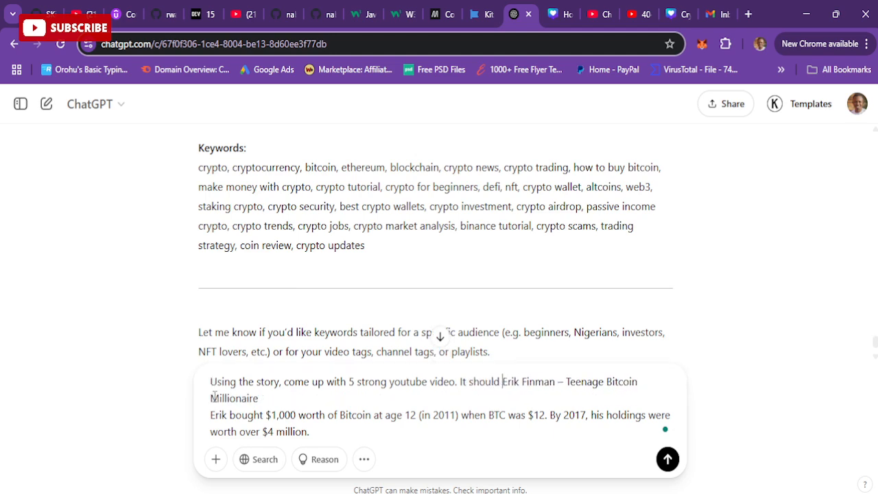
{"action": "type", "text": "spark cur"}
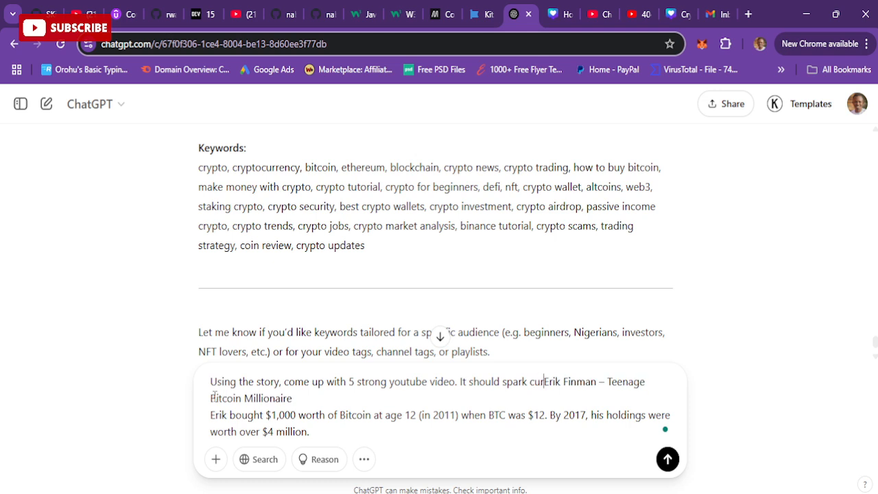
{"action": "type", "text": "iou"}
{"action": "key", "text": "BackSpace"}
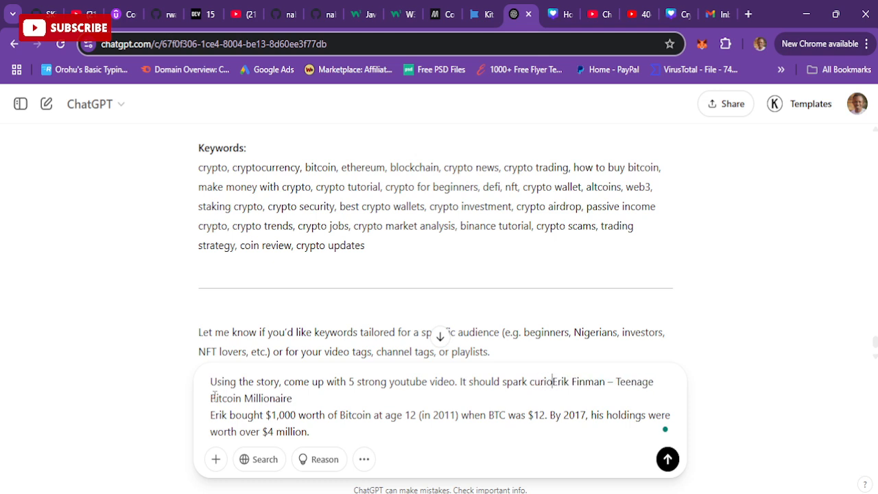
{"action": "type", "text": "sity and a"}
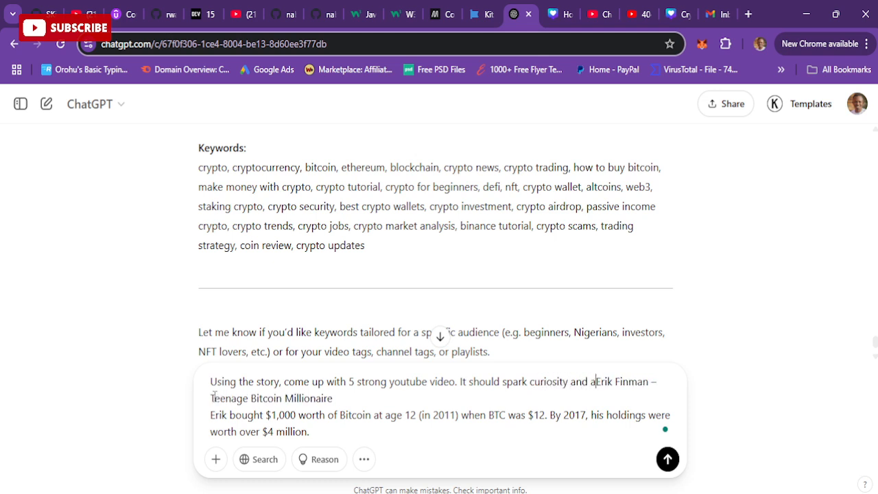
{"action": "type", "text": "ttract"}
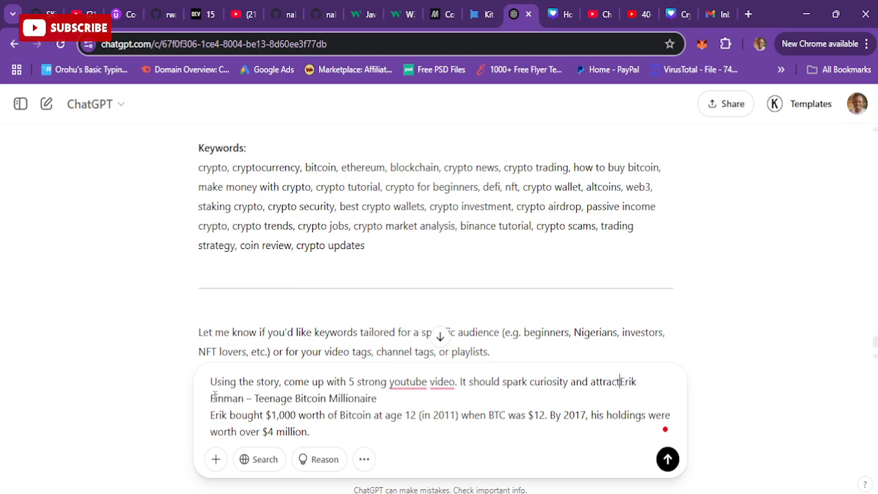
{"action": "type", "text": " viewers to eng"}
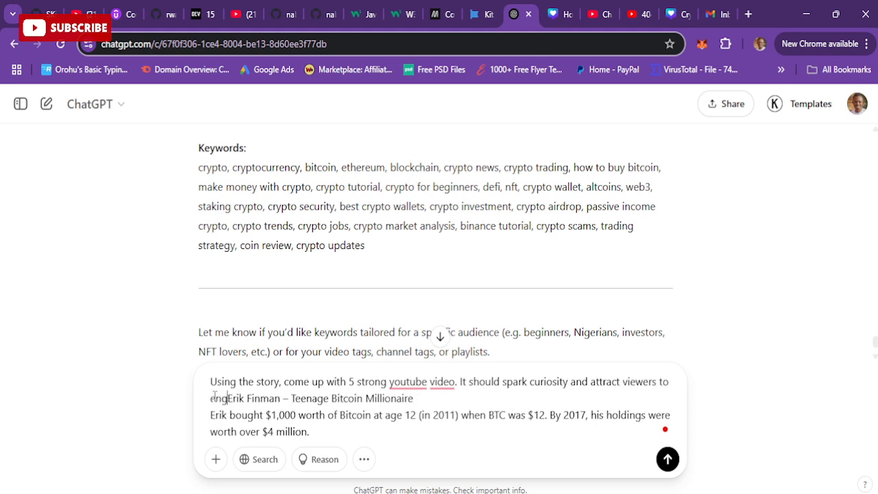
{"action": "type", "text": "age. Th"}
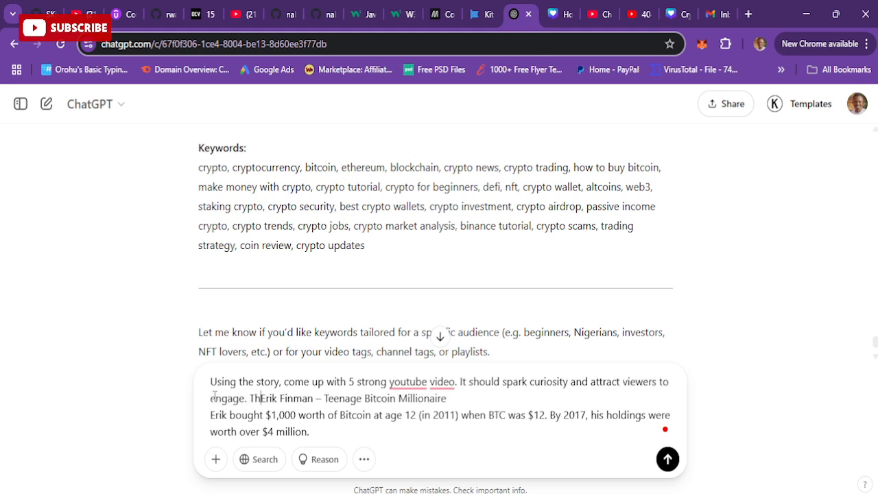
Introduce the story with "The story is below:", separate it with a blank line, and submit the prompt.
{"action": "type", "text": "e story is b"}
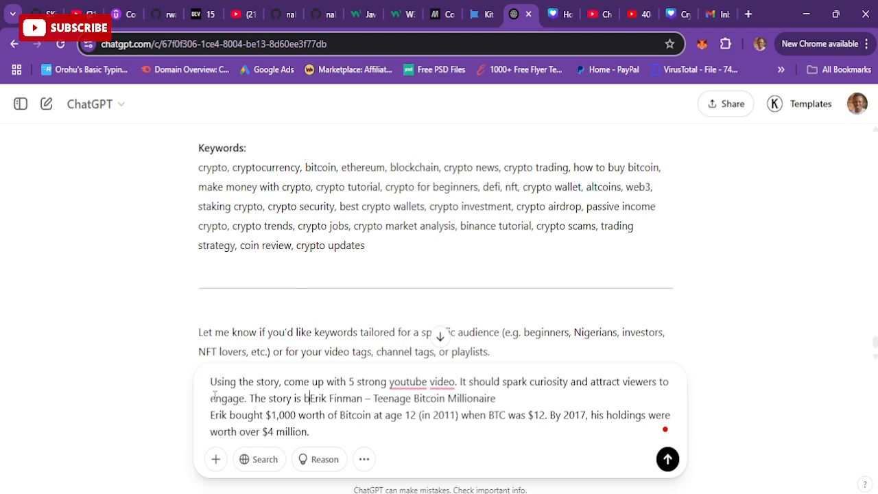
{"action": "type", "text": "elow:"}
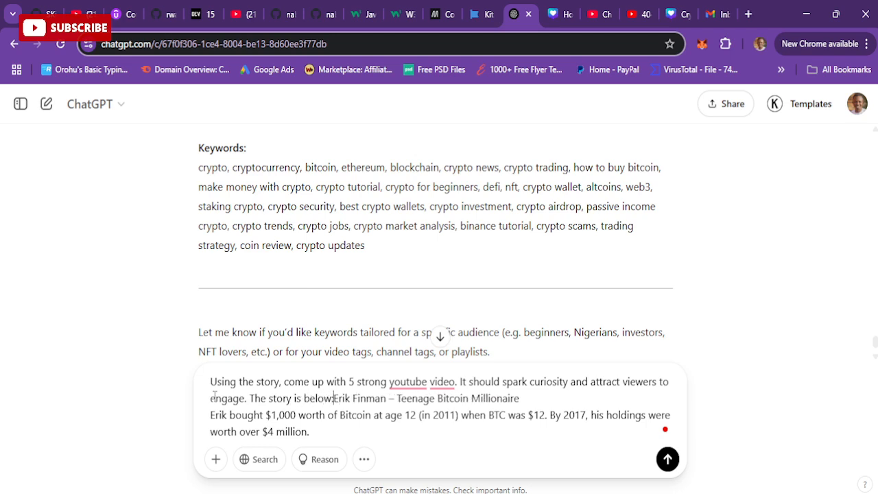
{"action": "key", "text": "shift+Return"}
{"action": "key", "text": "shift+Return"}
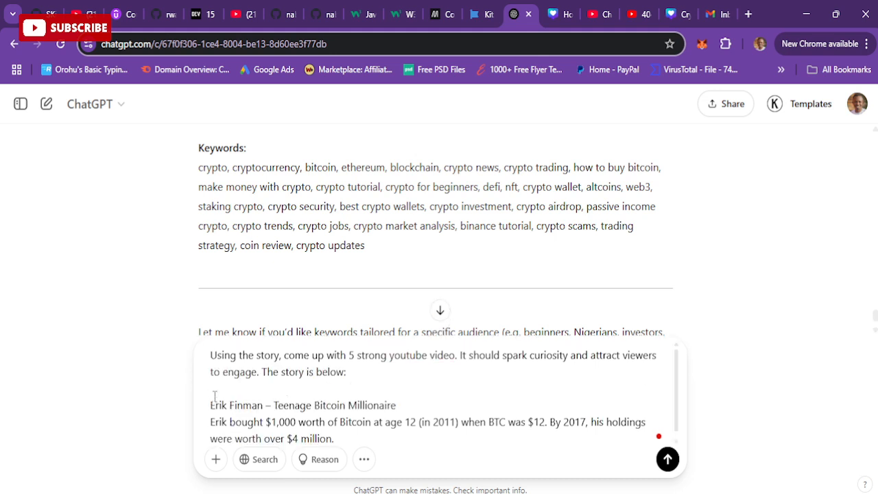
{"action": "key", "text": "Return"}
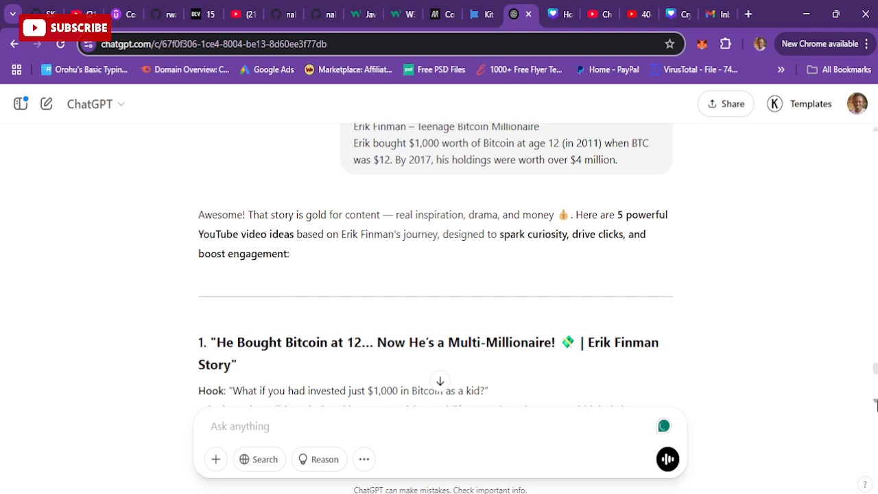
Read through the five suggested YouTube video ideas with their hooks and reasons, and return to the first one.
{"action": "scroll", "coordinate": [876, 405], "scroll_direction": "down", "scroll_amount": 2}
{"action": "scroll", "coordinate": [875, 405], "scroll_direction": "down", "scroll_amount": 1}
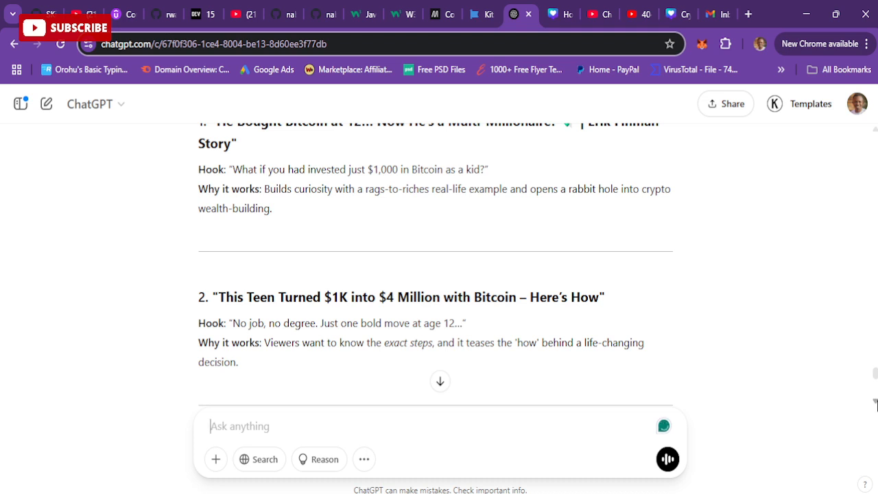
{"action": "scroll", "coordinate": [875, 404], "scroll_direction": "down", "scroll_amount": 2}
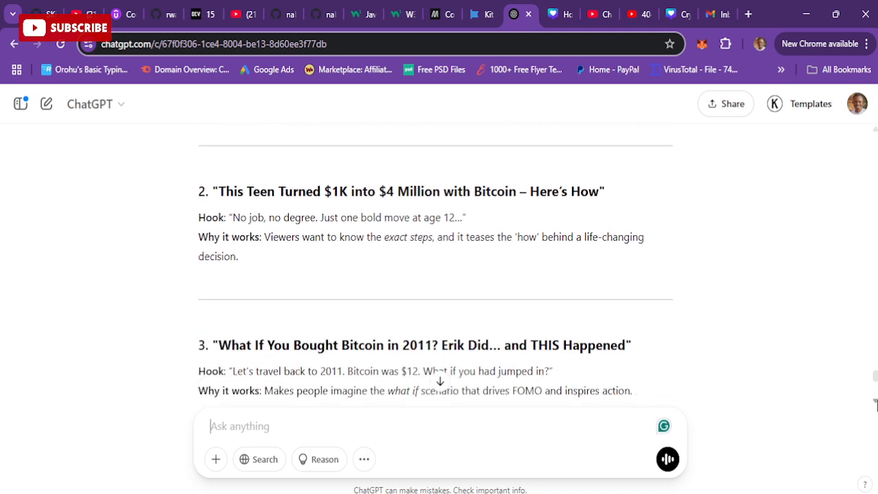
{"action": "scroll", "coordinate": [876, 405], "scroll_direction": "down", "scroll_amount": 2}
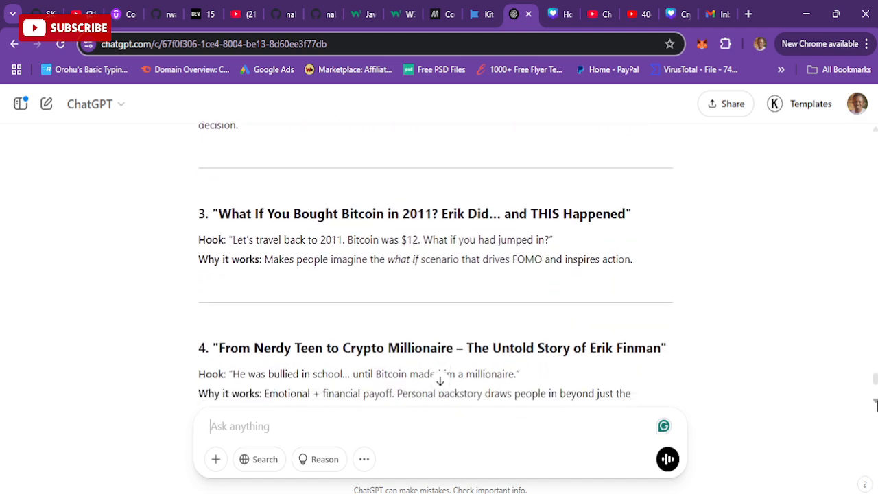
{"action": "scroll", "coordinate": [875, 405], "scroll_direction": "down", "scroll_amount": 2}
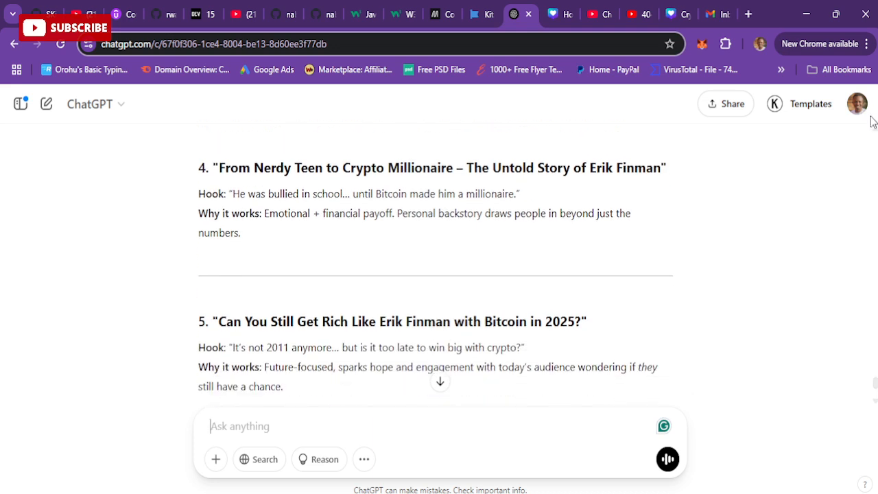
{"action": "scroll", "coordinate": [875, 134], "scroll_direction": "up", "scroll_amount": 2}
{"action": "scroll", "coordinate": [875, 133], "scroll_direction": "up", "scroll_amount": 5}
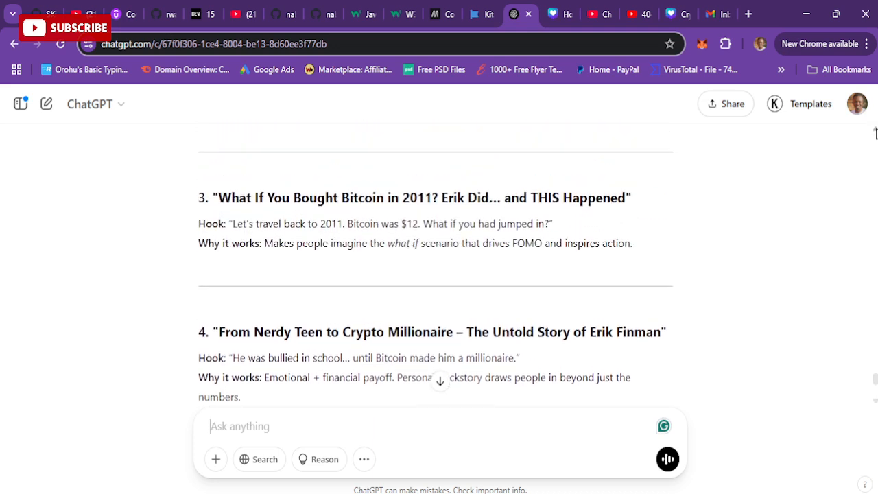
{"action": "scroll", "coordinate": [875, 133], "scroll_direction": "up", "scroll_amount": 3}
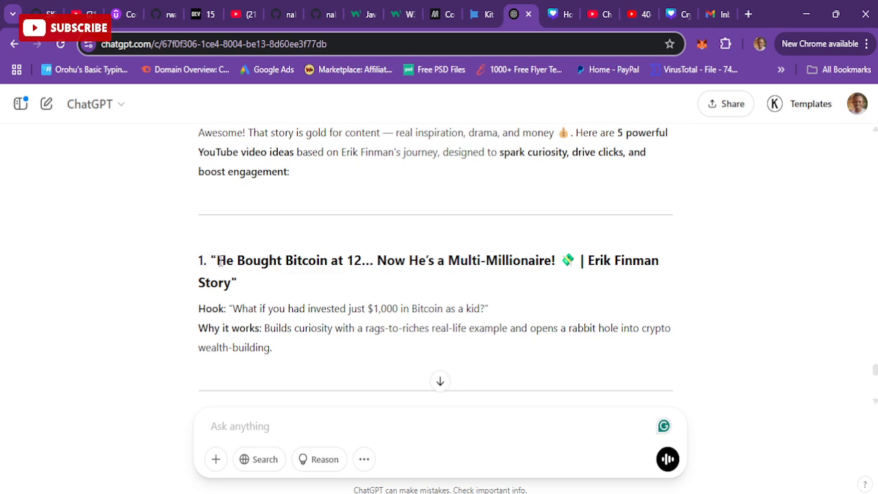
Copy the title of the first video idea, "He Bought Bitcoin at 12… Now He's a Multi-Millionaire!", into a new prompt.
{"action": "left_click_drag", "start_coordinate": [219, 262], "coordinate": [566, 279]}
{"action": "key", "text": "ctrl+c"}
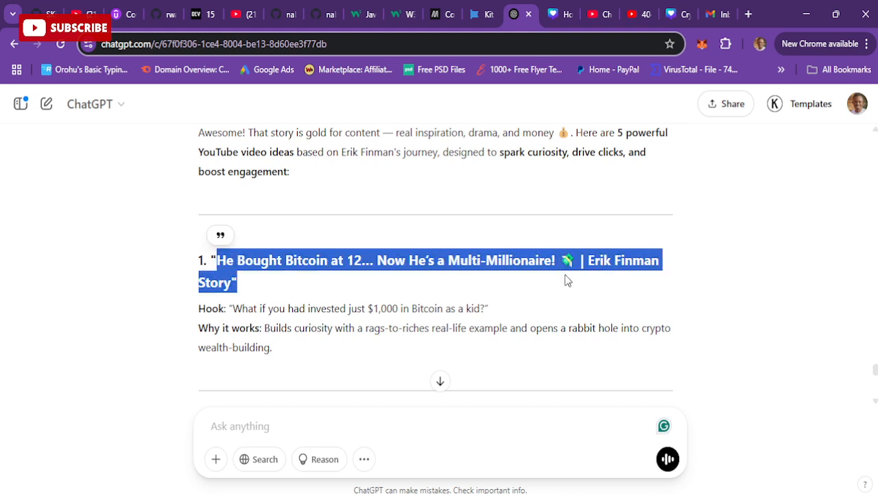
{"action": "left_click", "coordinate": [288, 419]}
{"action": "key", "text": "ctrl+v"}
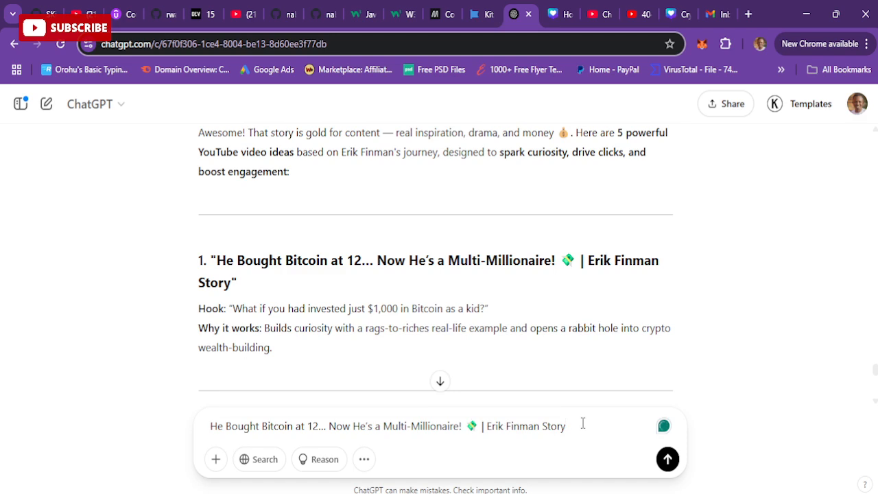
{"action": "key", "text": "ctrl+a"}
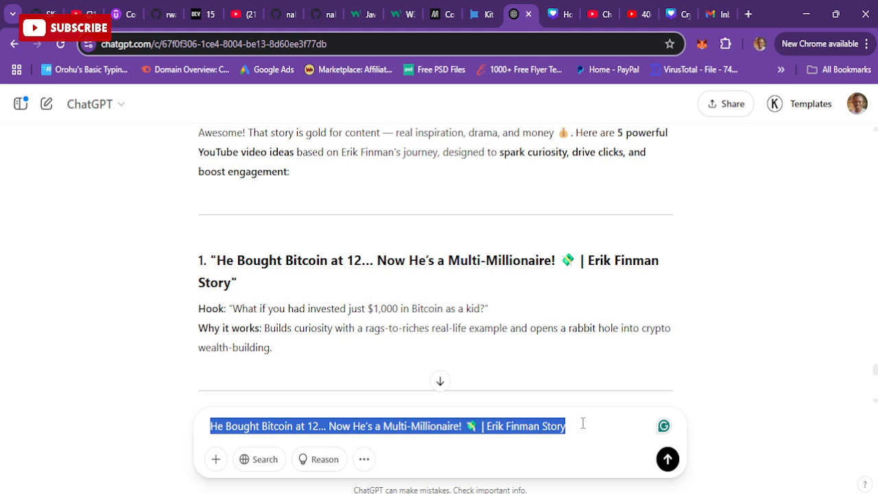
Begin the prompt with "If we are going with this title" and an opening quotation mark before the pasted title.
{"action": "left_click", "coordinate": [212, 426]}
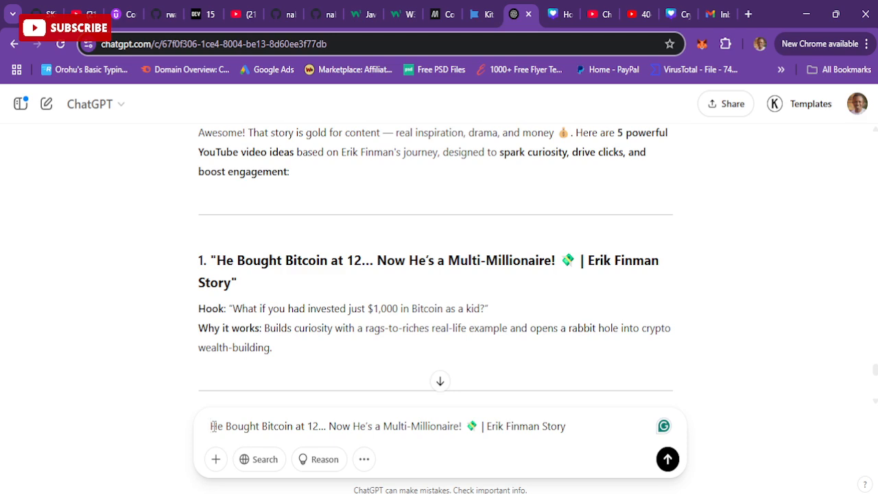
{"action": "type", "text": "L"}
{"action": "type", "text": "f we"}
{"action": "type", "text": " are going with"}
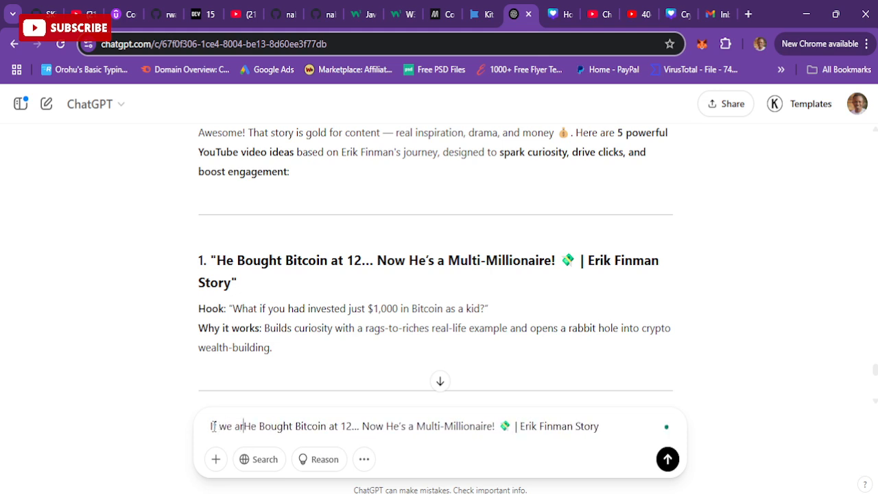
{"action": "type", "text": " this "}
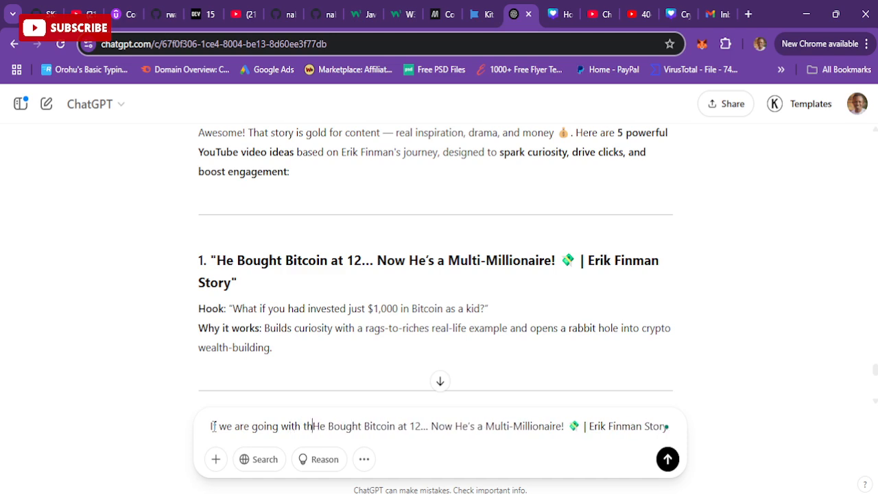
{"action": "type", "text": "title :"}
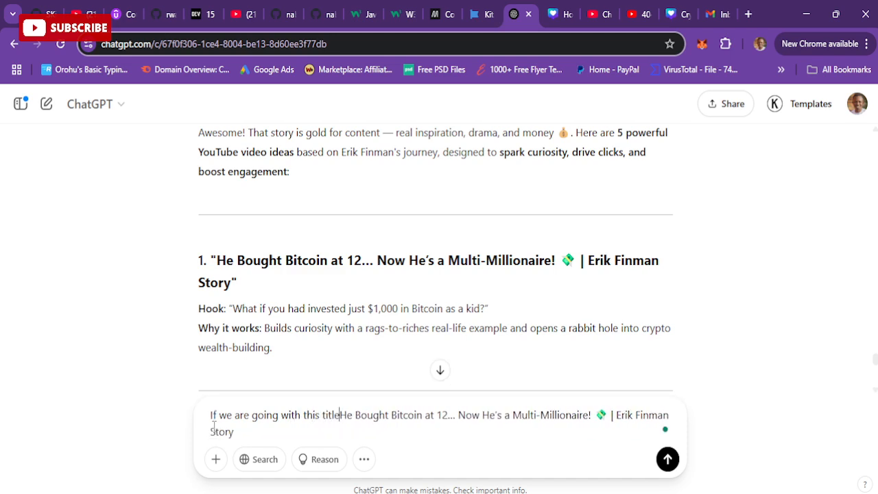
{"action": "key", "text": "BackSpace"}
{"action": "type", "text": "\""}
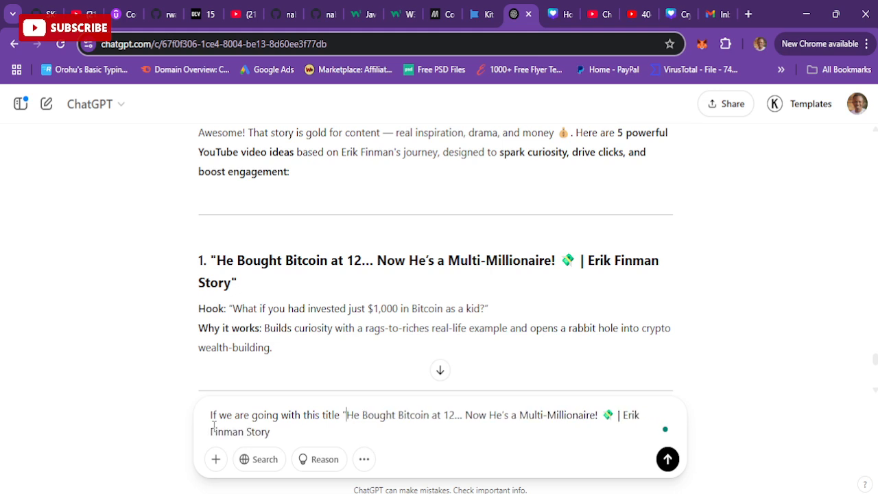
Close the quotation after the title and continue the prompt with ", i want you to come up with".
{"action": "left_click", "coordinate": [279, 436]}
{"action": "type", "text": "\""}
{"action": "type", "text": " - i"}
{"action": "type", "text": ", i want y"}
{"action": "type", "text": "ou to come up "}
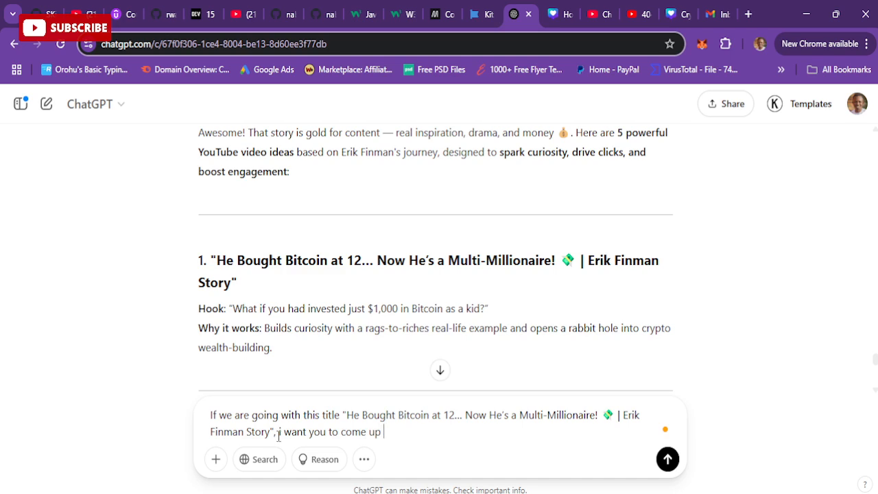
{"action": "type", "text": "with "}
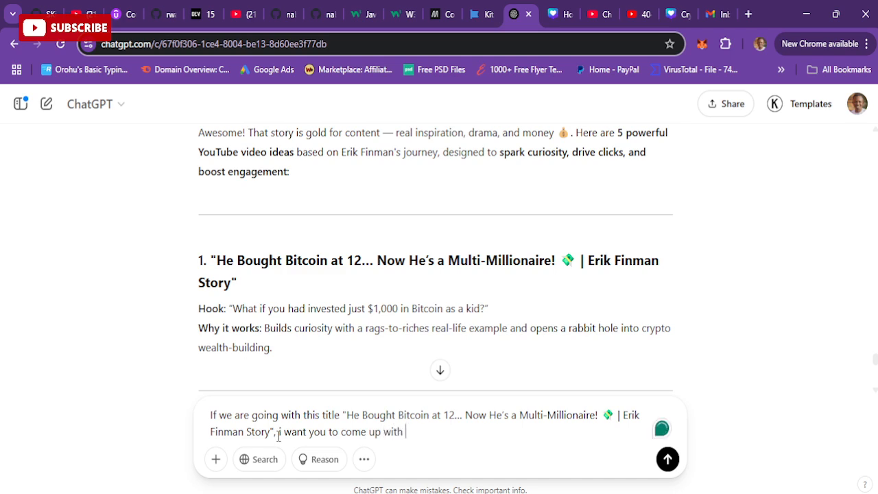
Continue the request at the end of the prompt with "a video outline that".
{"action": "type", "text": "a bid"}
{"action": "key", "text": "BackSpace"}
{"action": "key", "text": "BackSpace"}
{"action": "key", "text": "BackSpace"}
{"action": "type", "text": "video io"}
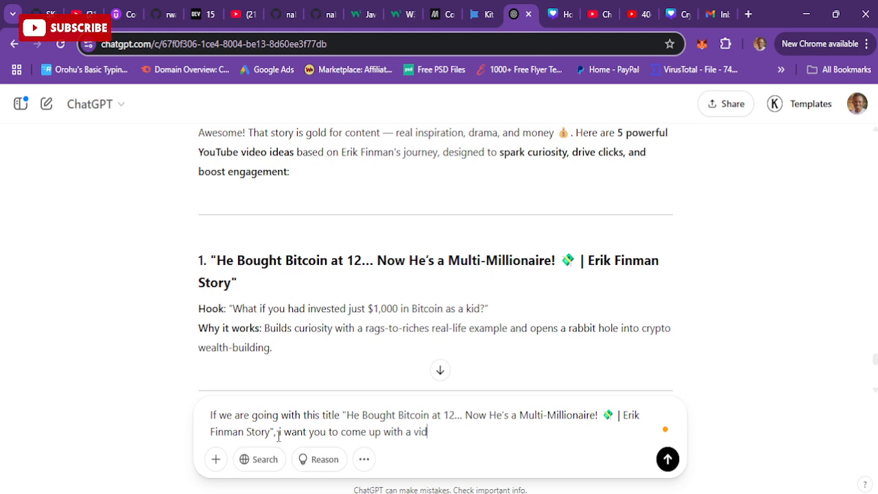
{"action": "key", "text": "BackSpace"}
{"action": "key", "text": "BackSpace"}
{"action": "type", "text": "outline that"}
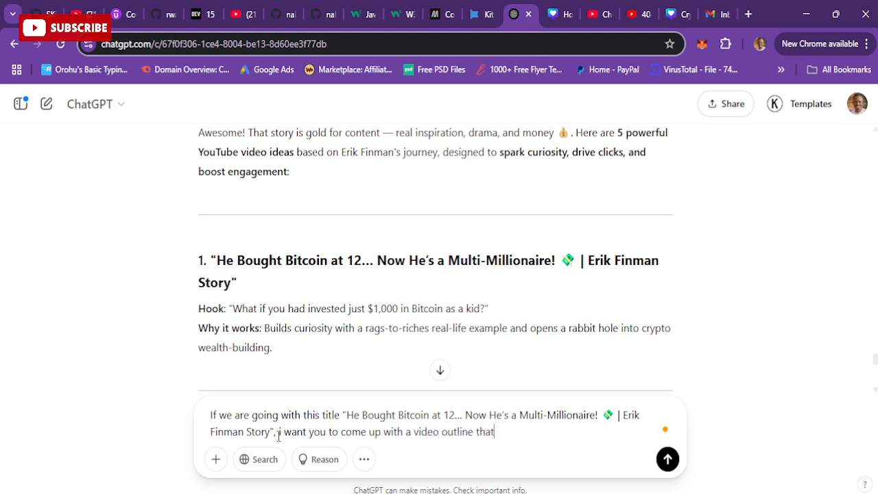
Continue the prompt with "will cause attention, curiosity, engagements, educate, disclaim, motivate and call to action".
{"action": "type", "text": " will cause"}
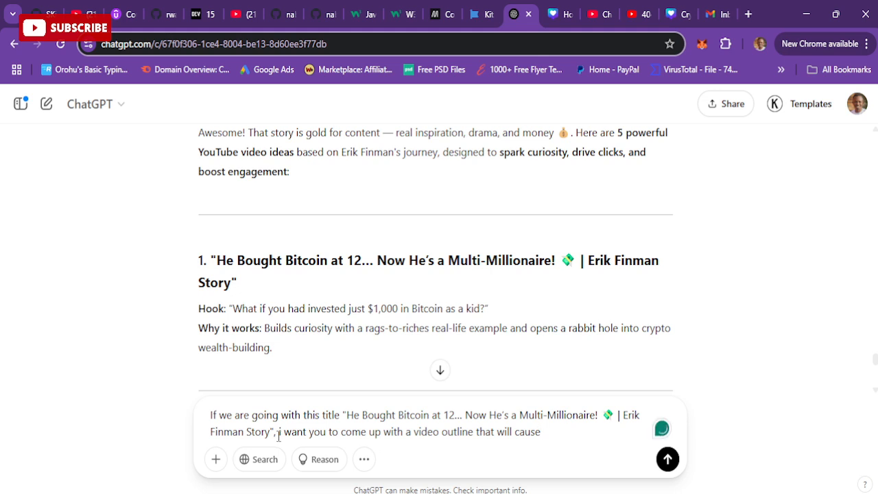
{"action": "type", "text": " attention"}
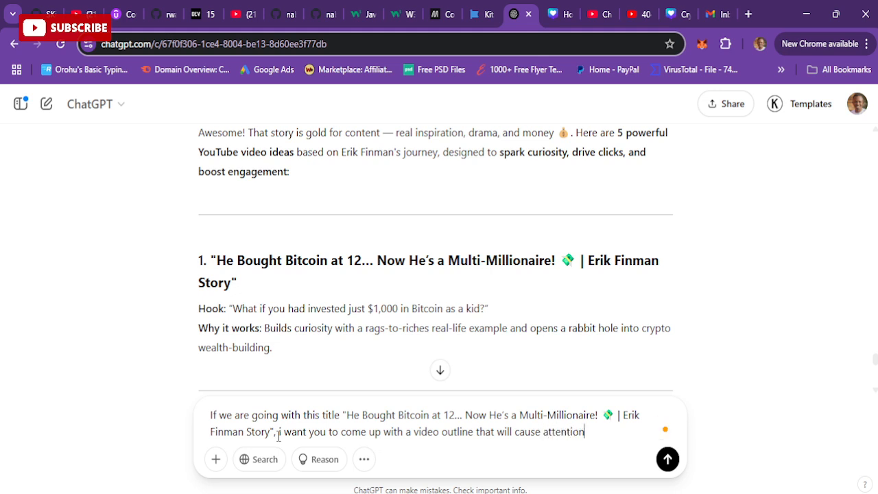
{"action": "type", "text": ", curiosity, enga"}
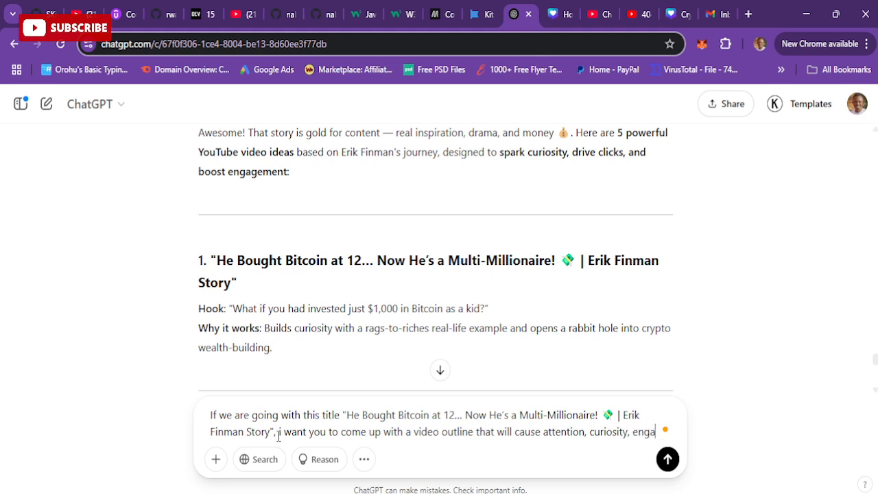
{"action": "type", "text": "gements"}
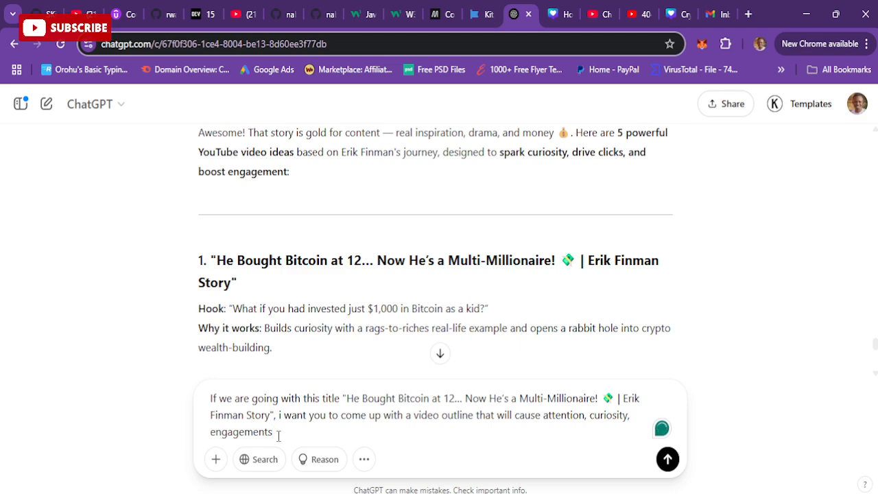
{"action": "type", "text": ", educate"}
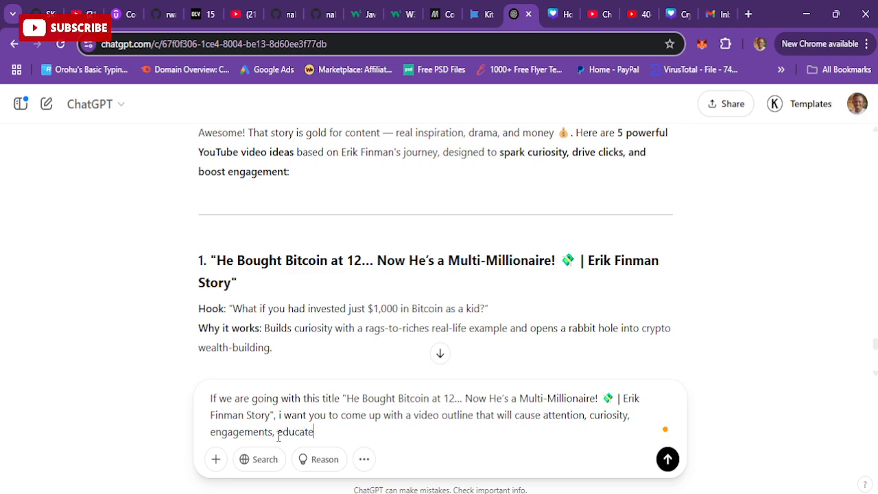
{"action": "type", "text": ", disclaim,"}
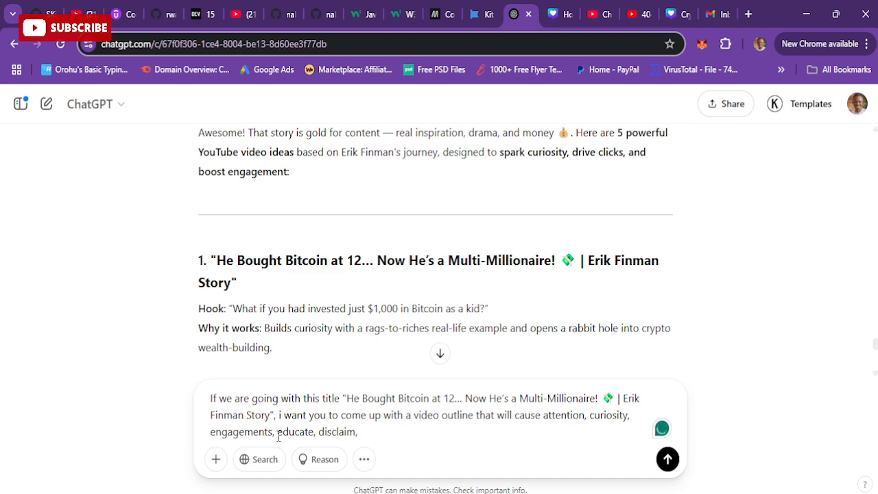
{"action": "type", "text": " moti"}
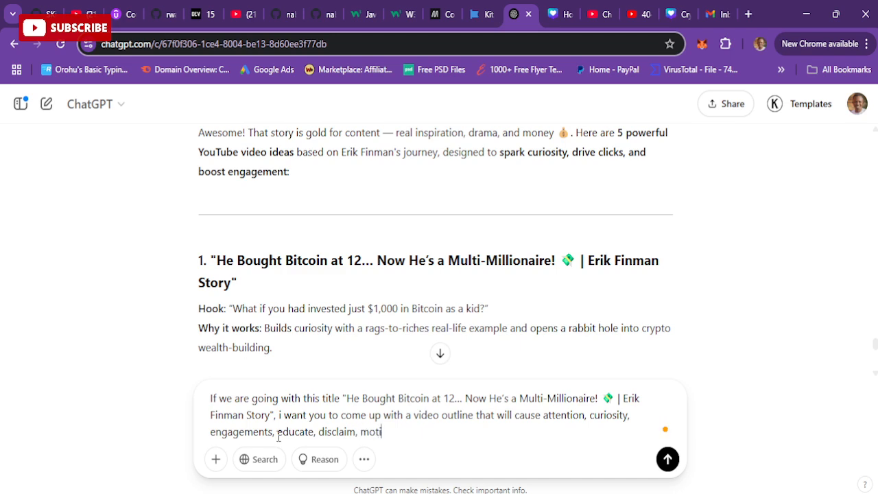
{"action": "type", "text": "vate and call to acti"}
{"action": "type", "text": "on"}
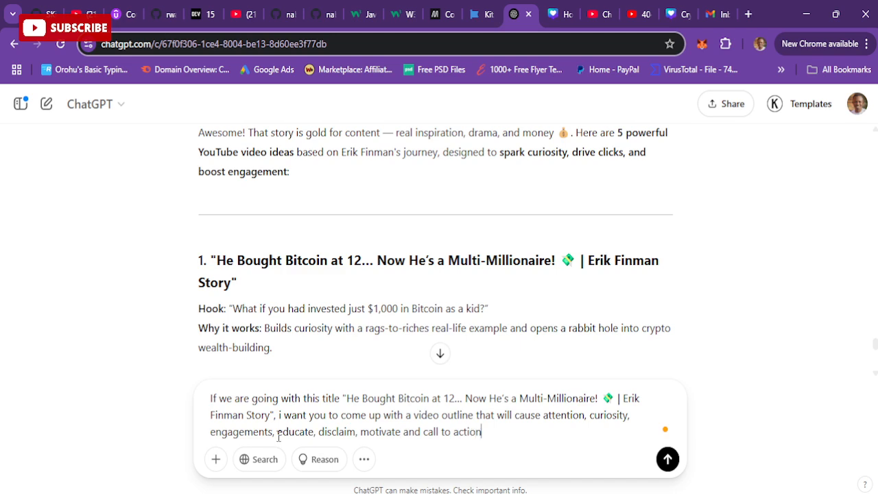
End the sentence and extend the prompt with "I am looking at having a 30 minutes video. So".
{"action": "type", "text": ". I am looki"}
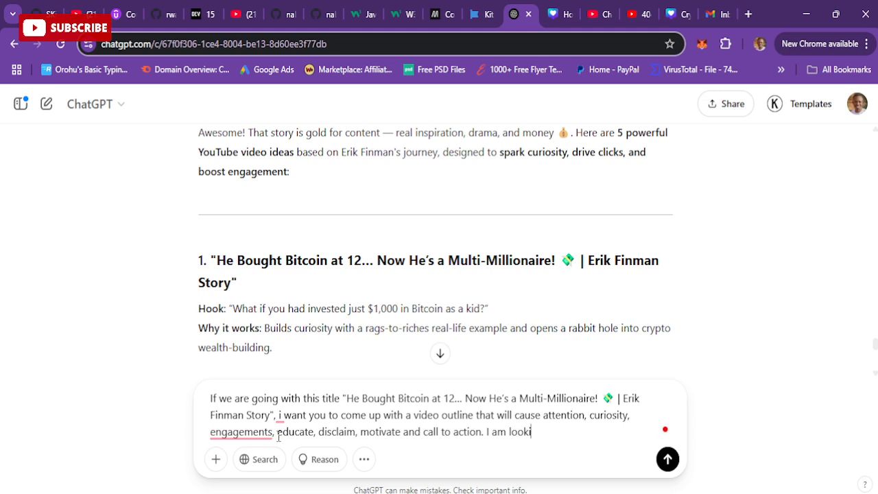
{"action": "type", "text": "ng at having a 30 min"}
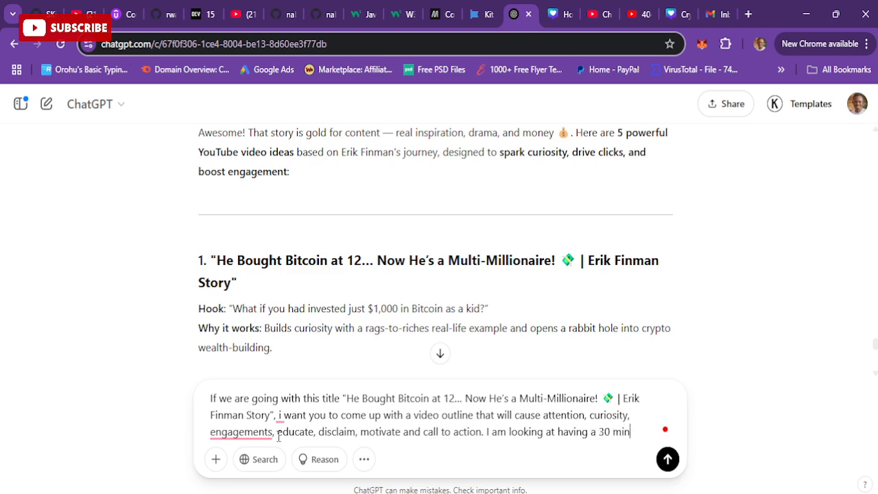
{"action": "type", "text": "utes video. So"}
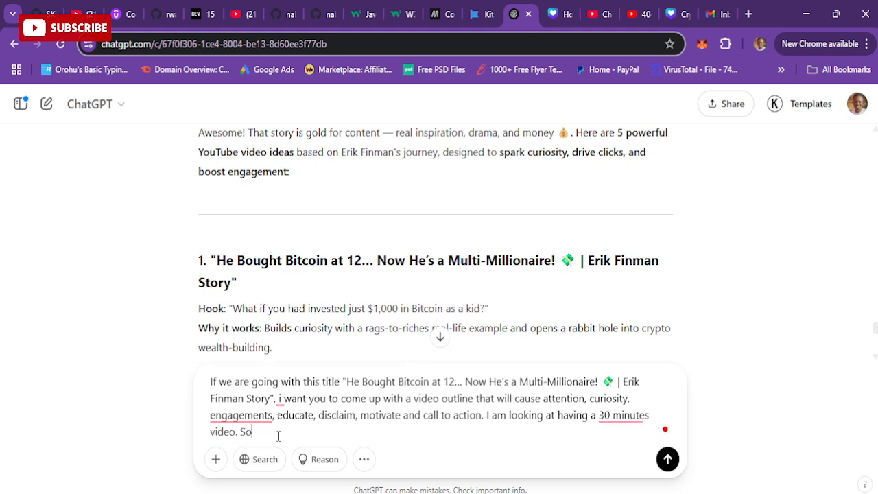
Complete the prompt's last sentence with ", we can later use the outlines to prepare the whole video in a story format.".
{"action": "type", "text": ", we "}
{"action": "type", "text": "can la"}
{"action": "key", "text": "BackSpace"}
{"action": "type", "text": "later use the outli"}
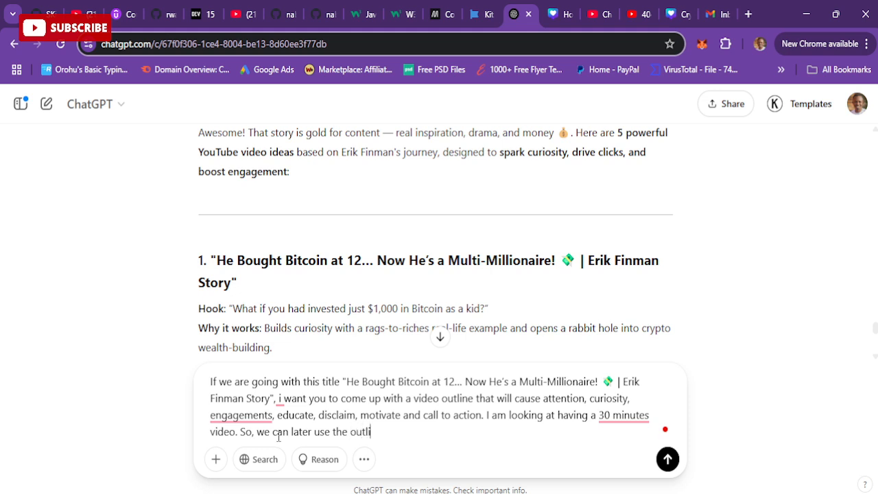
{"action": "type", "text": "nes to prepare the whoe"}
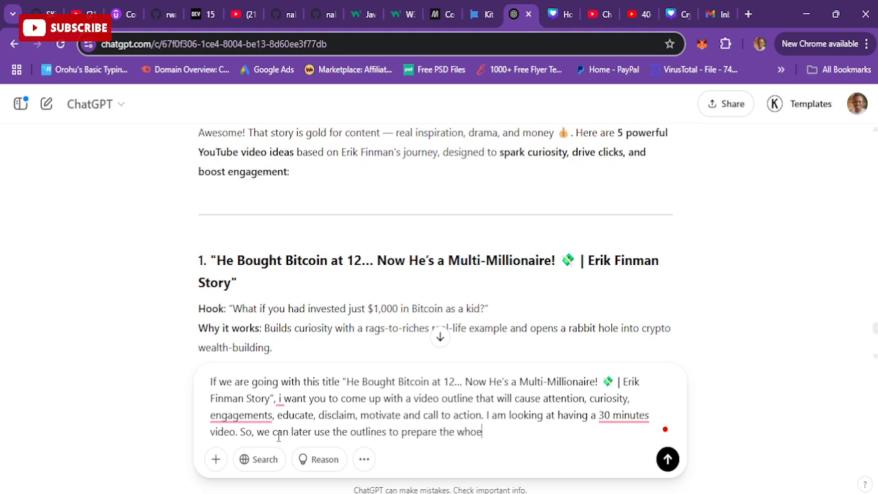
{"action": "key", "text": "BackSpace"}
{"action": "type", "text": "le video in a story format."}
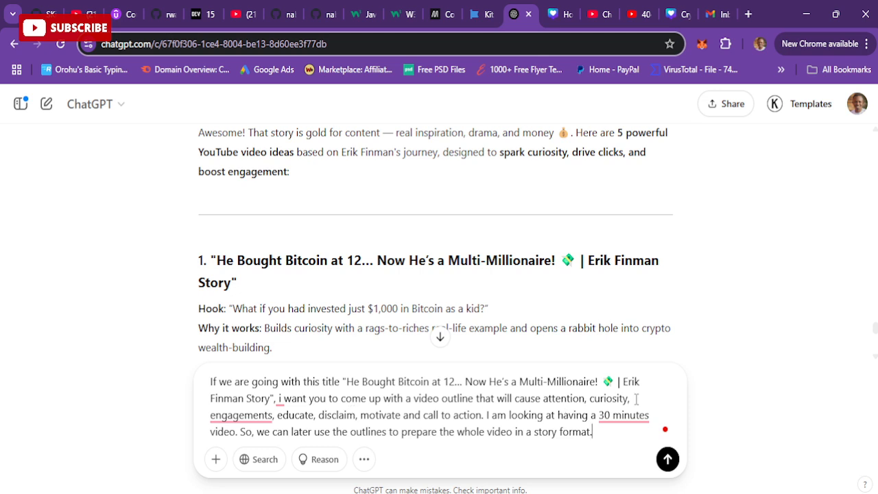
Insert "his story, " before "educate" in the prompt and send it.
{"action": "left_click", "coordinate": [277, 415]}
{"action": "type", "text": "his story"}
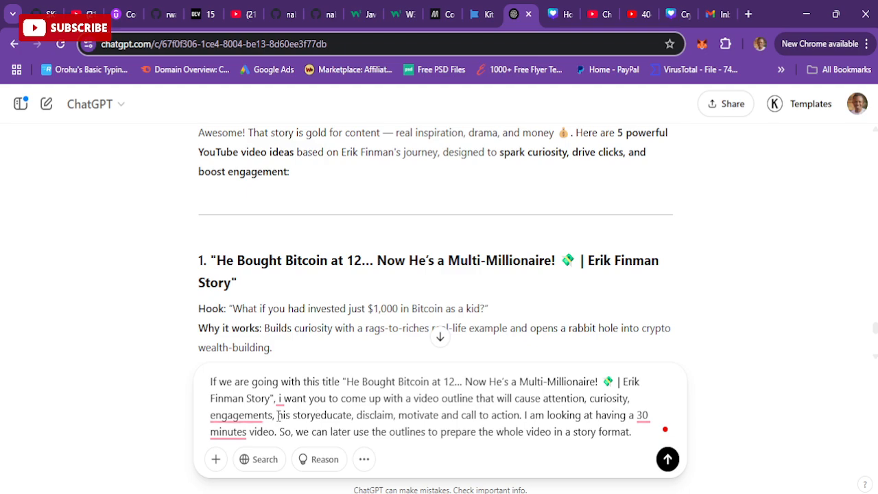
{"action": "type", "text": ","}
{"action": "key", "text": "Return"}
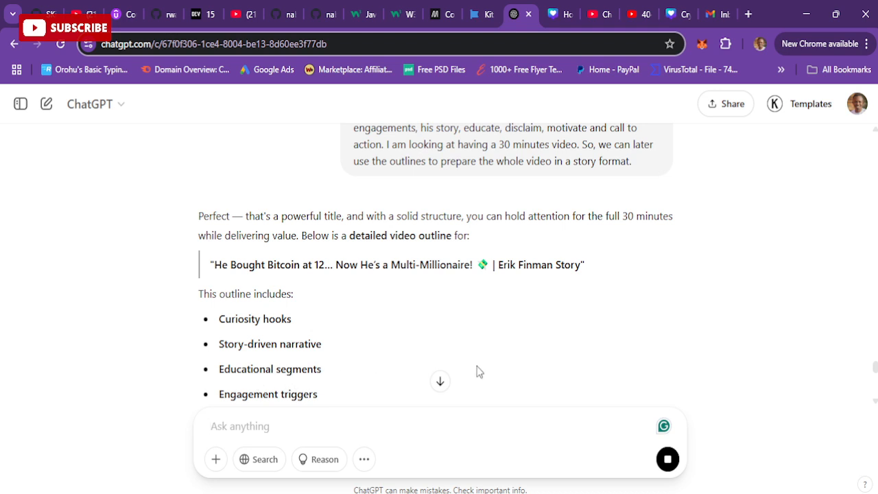
Review the generated video outline from the intro through to the closing call to action.
{"action": "left_click", "coordinate": [875, 403]}
{"action": "scroll", "coordinate": [874, 404], "scroll_direction": "down", "scroll_amount": 3}
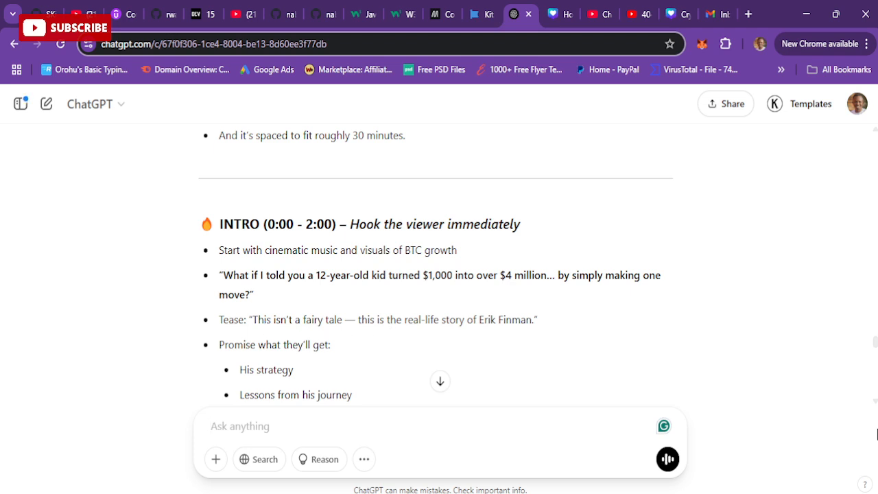
{"action": "scroll", "coordinate": [877, 410], "scroll_direction": "down", "scroll_amount": 5}
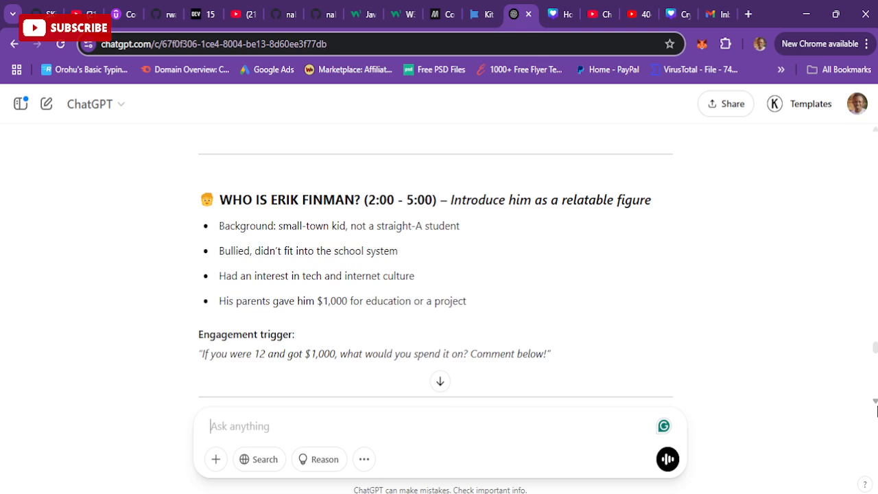
{"action": "scroll", "coordinate": [877, 410], "scroll_direction": "down", "scroll_amount": 3}
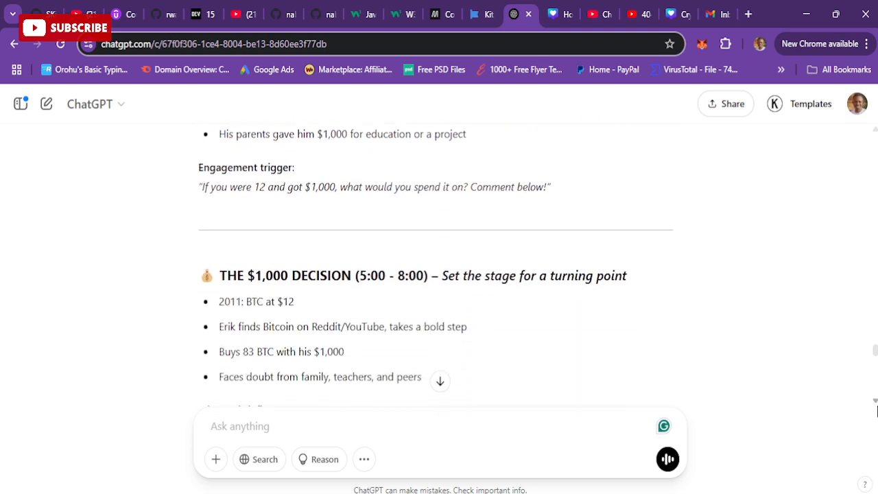
{"action": "scroll", "coordinate": [876, 410], "scroll_direction": "down", "scroll_amount": 1}
{"action": "scroll", "coordinate": [877, 410], "scroll_direction": "down", "scroll_amount": 3}
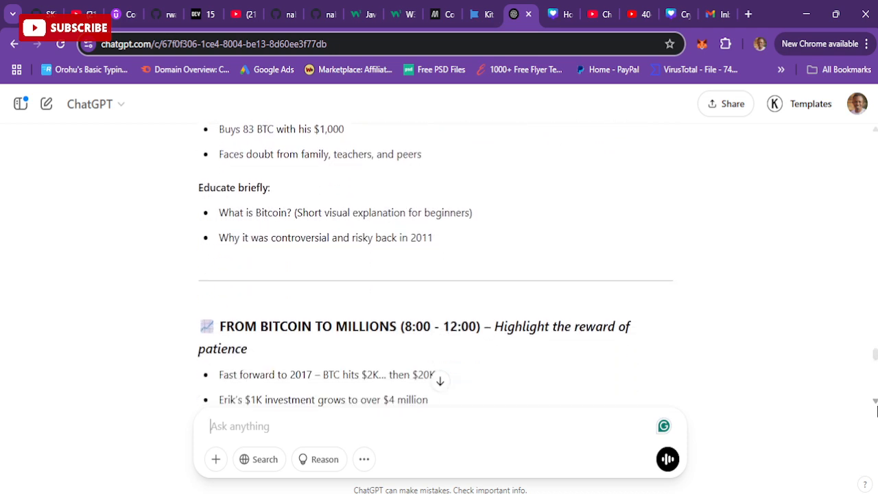
{"action": "scroll", "coordinate": [876, 411], "scroll_direction": "down", "scroll_amount": 3}
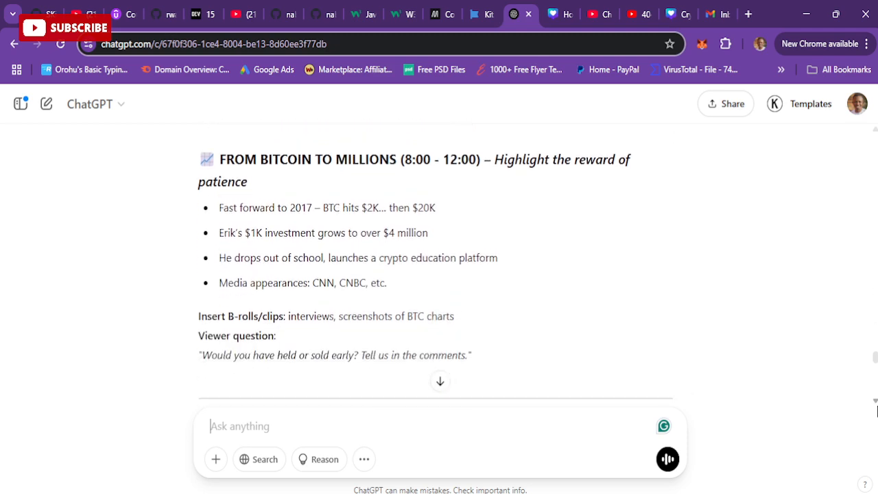
{"action": "scroll", "coordinate": [877, 410], "scroll_direction": "down", "scroll_amount": 10}
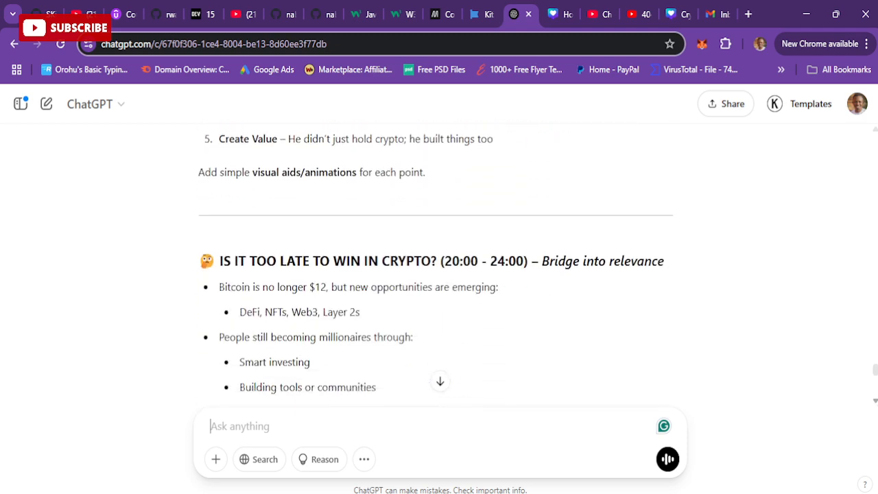
{"action": "scroll", "coordinate": [436, 264], "scroll_direction": "down", "scroll_amount": 9}
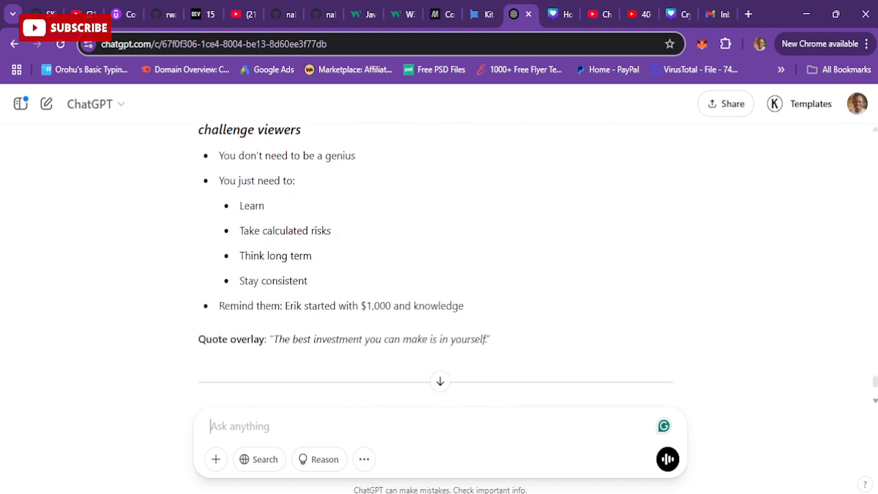
{"action": "scroll", "coordinate": [436, 264], "scroll_direction": "down", "scroll_amount": 5}
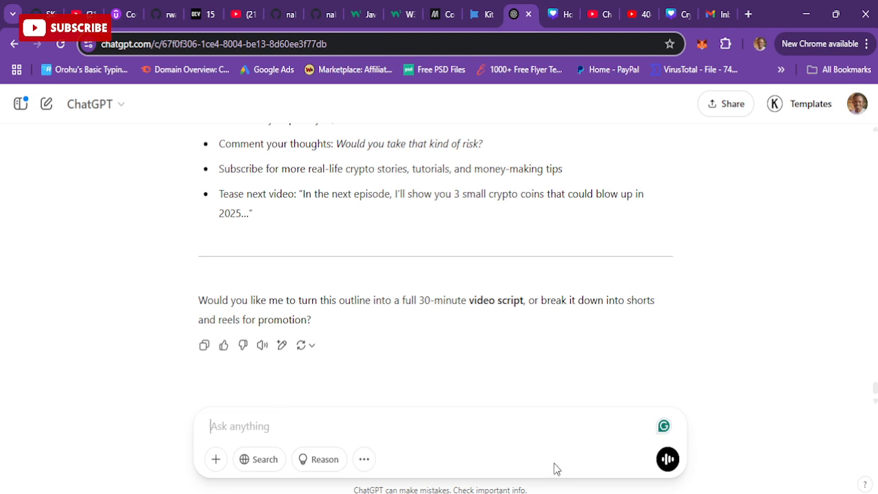
{"action": "left_click", "coordinate": [557, 492]}
{"action": "key", "text": "ctrl+t"}
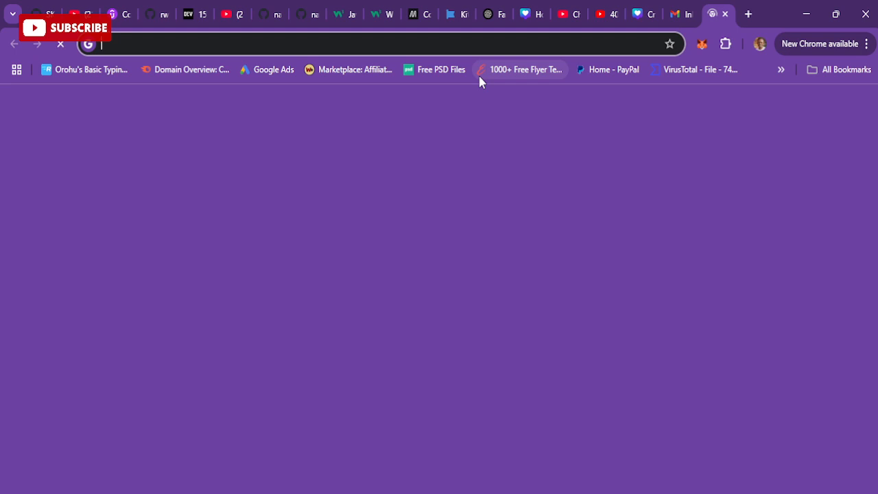
{"action": "type", "text": "https://www.cnbc.com/2017/12/18/teen-bitcoin-millionaire-erik-finman-shares-tips.html"}
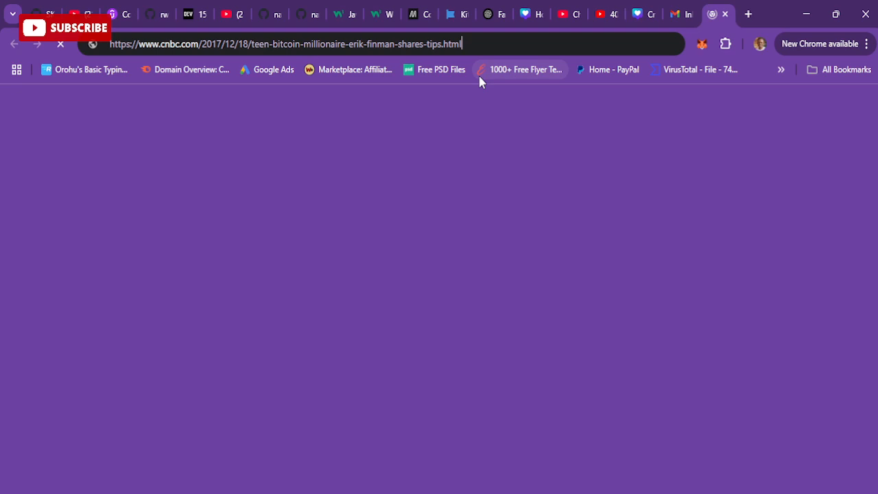
{"action": "key", "text": "Return"}
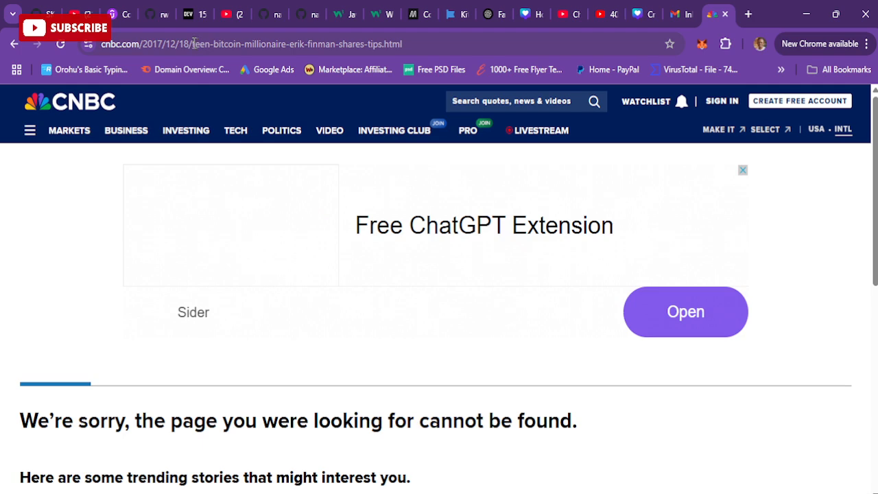
Search the web for "teen-bitcoin-millionaire-erik-finman", copied from the article address, and open the Investopedia article on the Bitcoin millionaire teenager.
{"action": "left_click_drag", "start_coordinate": [193, 44], "coordinate": [337, 52]}
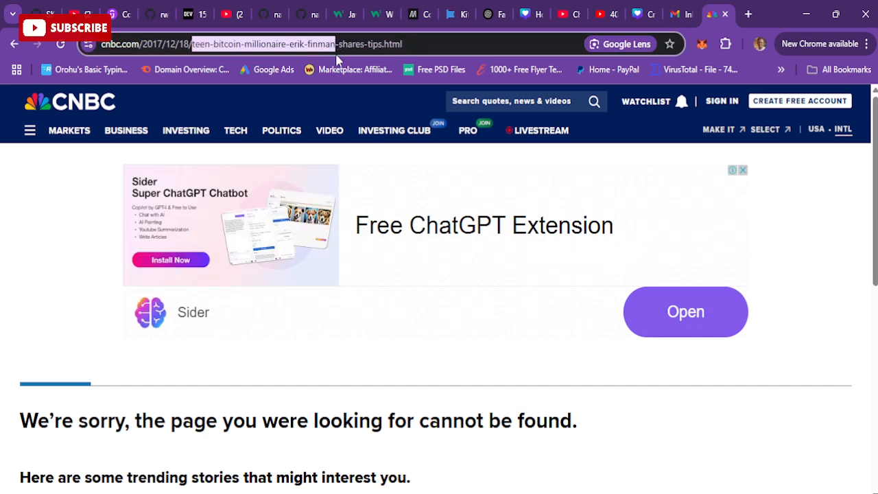
{"action": "key", "text": "ctrl+c"}
{"action": "key", "text": "ctrl+a"}
{"action": "key", "text": "ctrl+v"}
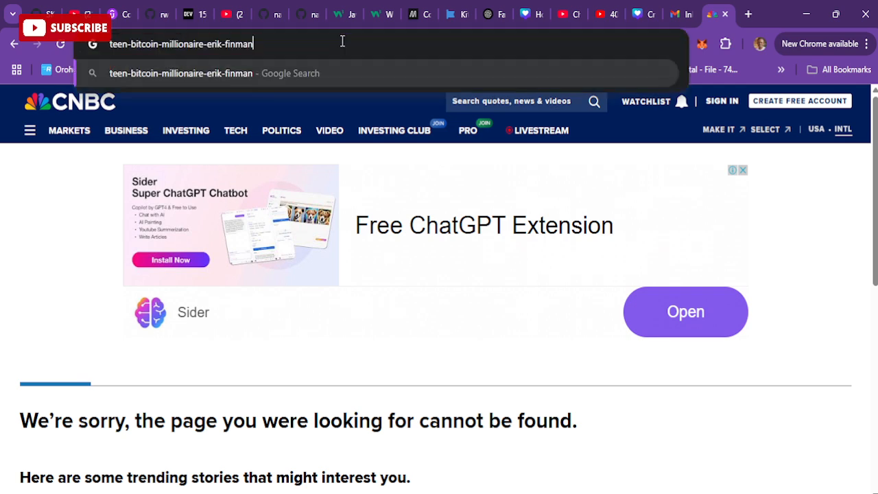
{"action": "key", "text": "ctrl+a"}
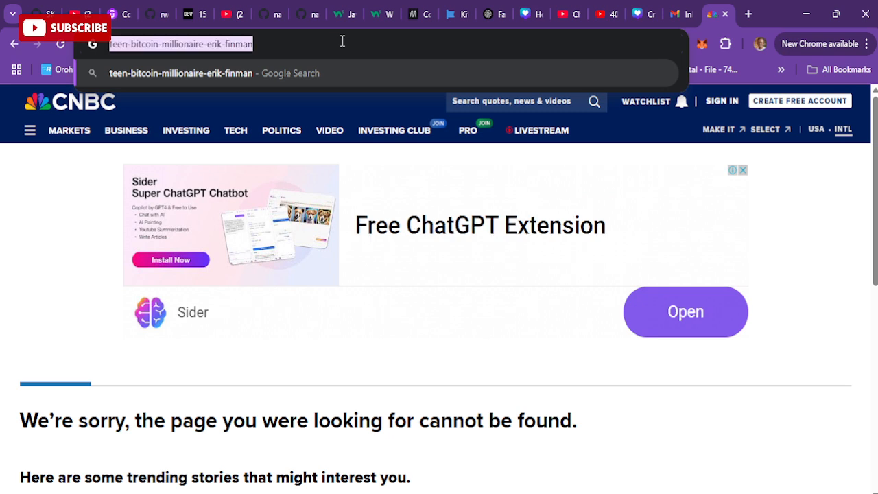
{"action": "left_click", "coordinate": [343, 41]}
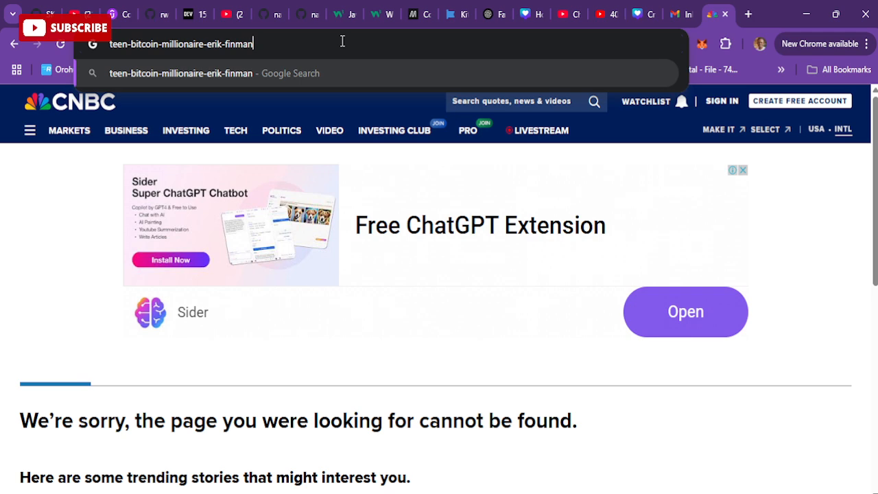
{"action": "key", "text": "Return"}
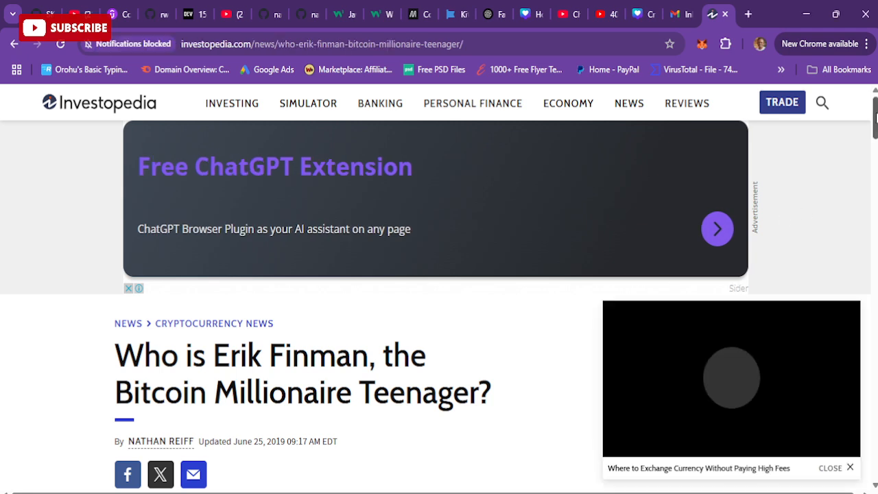
Look over the beginning of the Investopedia article and return to the ChatGPT conversation.
{"action": "left_click_drag", "start_coordinate": [876, 117], "coordinate": [873, 123]}
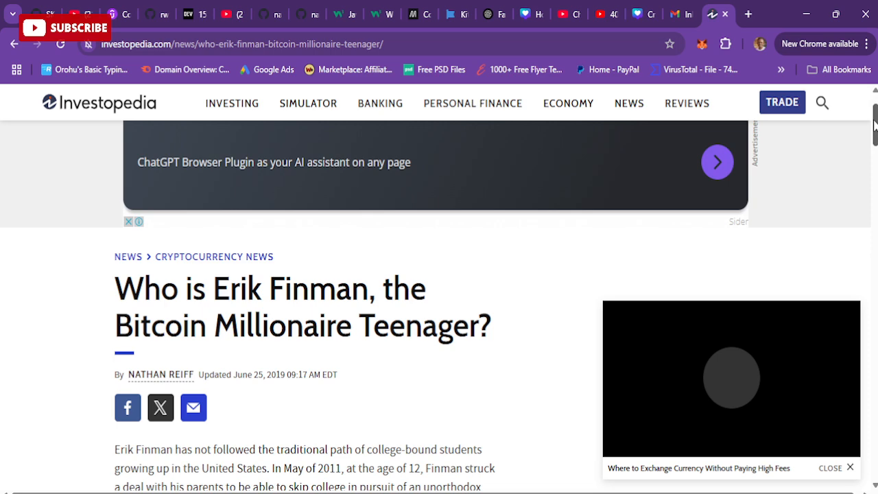
{"action": "left_click_drag", "start_coordinate": [875, 124], "coordinate": [874, 125]}
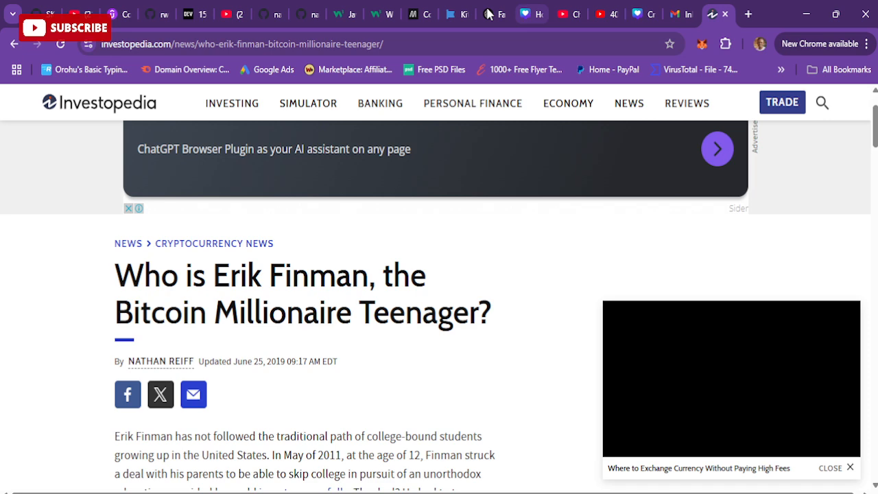
{"action": "left_click", "coordinate": [488, 14]}
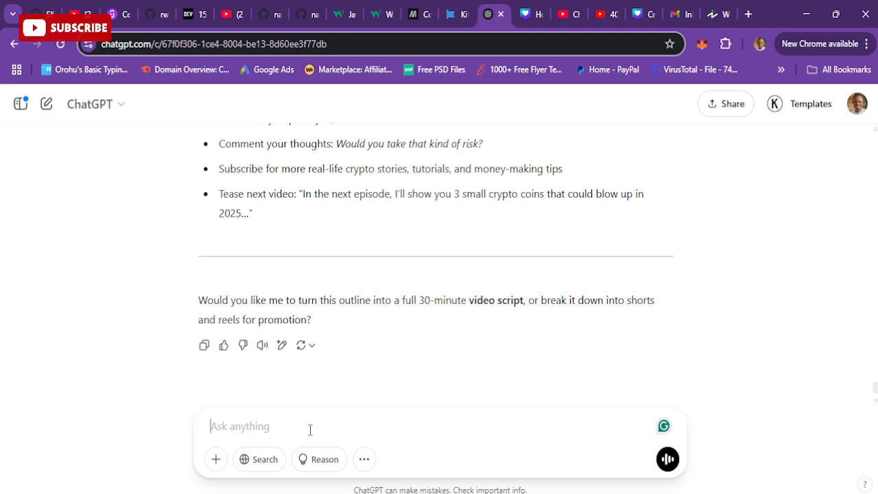
Start a reply to the outline reading "Yes, turn it into a full 30-minute video script".
{"action": "type", "text": "ye"}
{"action": "key", "text": "BackSpace"}
{"action": "key", "text": "BackSpace"}
{"action": "type", "text": "Yes, turn"}
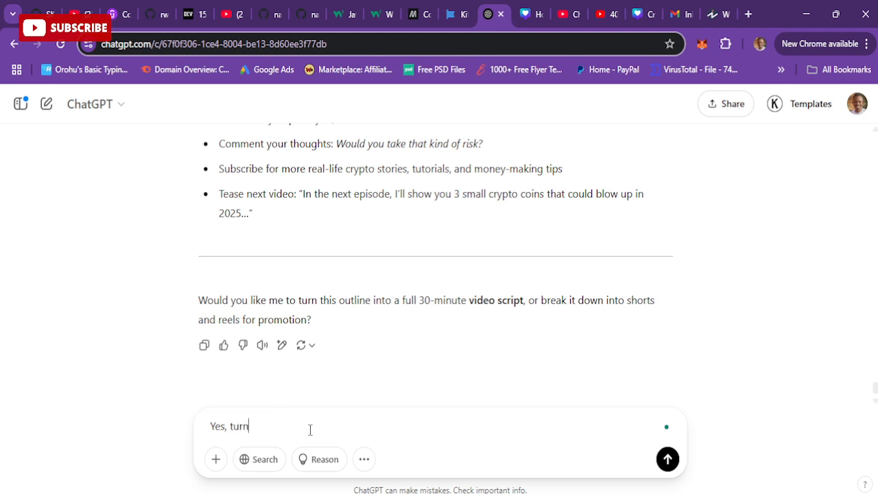
{"action": "type", "text": " it into a fu"}
{"action": "type", "text": "ll blo"}
{"action": "type", "text": "wn"}
{"action": "type", "text": " 30"}
{"action": "key", "text": "BackSpace"}
{"action": "key", "text": "BackSpace"}
{"action": "key", "text": "BackSpace"}
{"action": "key", "text": "BackSpace"}
{"action": "key", "text": "BackSpace"}
{"action": "key", "text": "BackSpace"}
{"action": "key", "text": "BackSpace"}
{"action": "key", "text": "BackSpace"}
{"action": "type", "text": "30"}
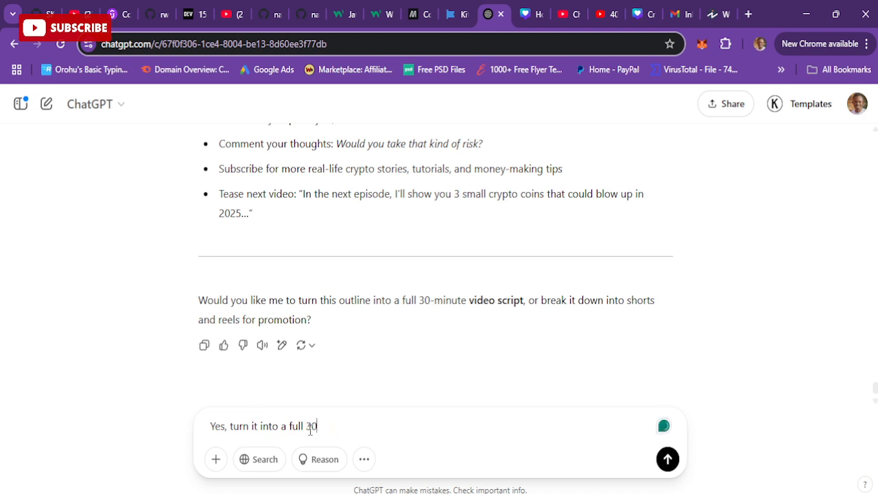
{"action": "type", "text": "-minute video scrip"}
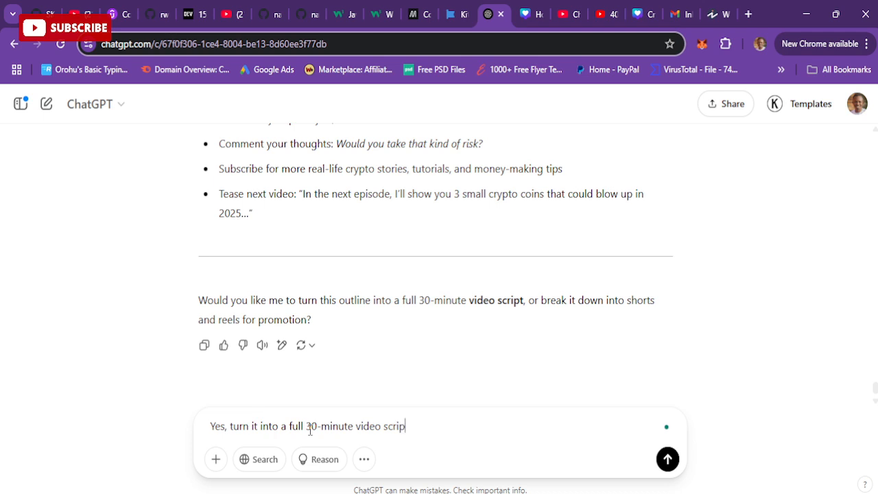
Add the instruction "Ensure to use a narrator's tone and use easy and concise words." to the message.
{"action": "type", "text": "t. Ensure to use"}
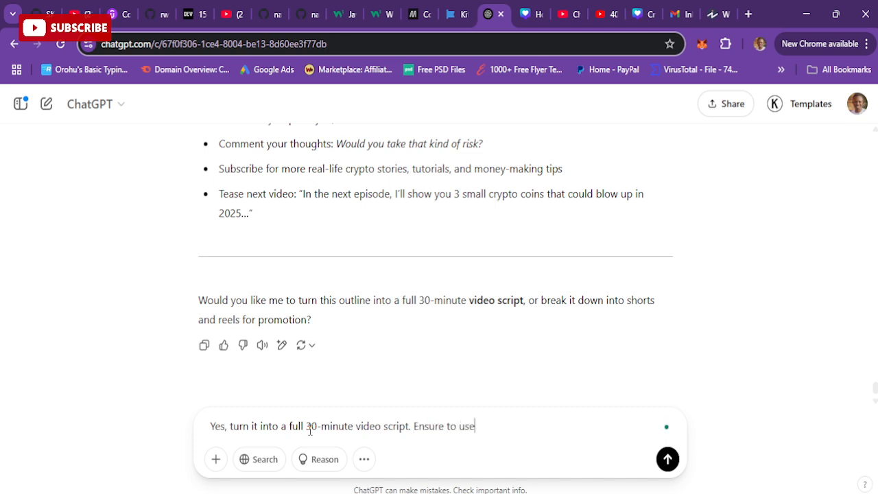
{"action": "type", "text": " a narrator's tone"}
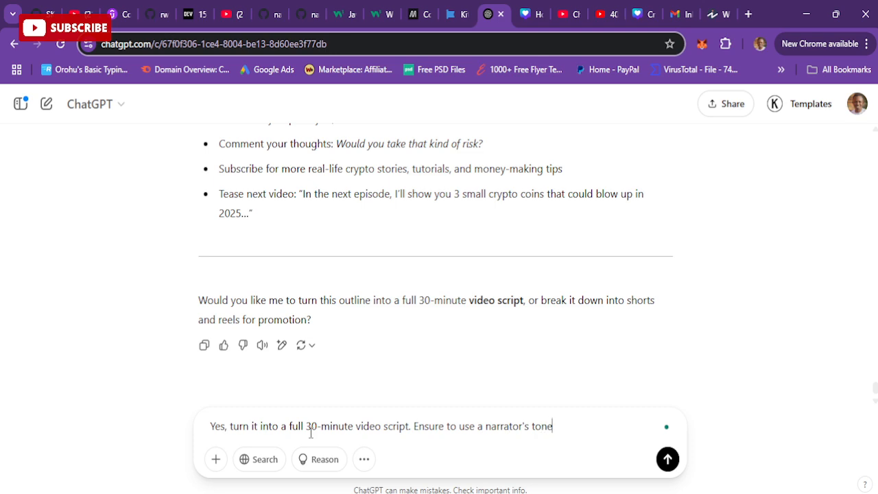
{"action": "type", "text": " and"}
{"action": "type", "text": "use easy and"}
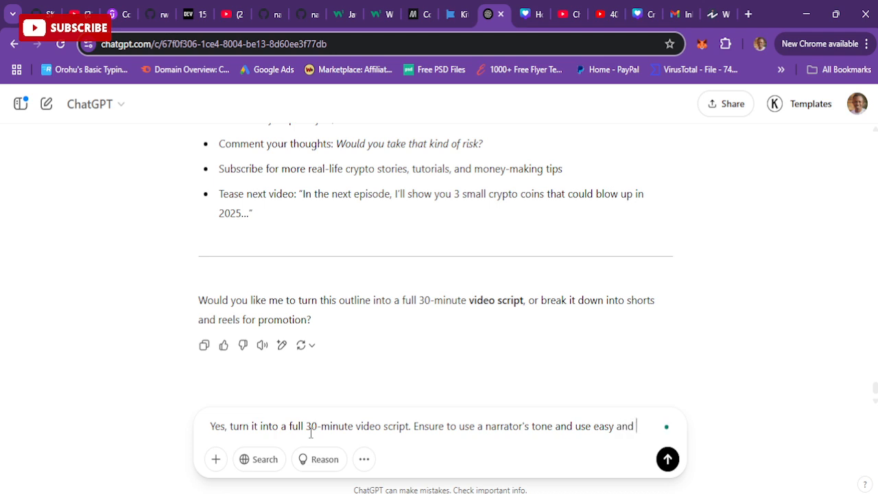
{"action": "type", "text": " co"}
{"action": "type", "text": "ncis"}
{"action": "key", "text": "BackSpace"}
{"action": "type", "text": "cise wo"}
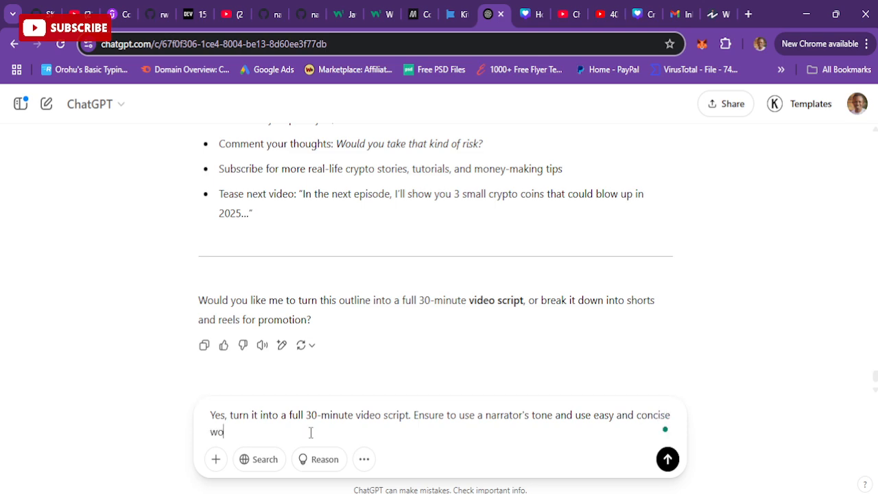
Finish the message with "Avoid writing like a robot, instead humanize." and send it.
{"action": "type", "text": "rds. Acco"}
{"action": "key", "text": "BackSpace"}
{"action": "key", "text": "BackSpace"}
{"action": "type", "text": "v"}
{"action": "key", "text": "BackSpace"}
{"action": "key", "text": "BackSpace"}
{"action": "type", "text": "void writin"}
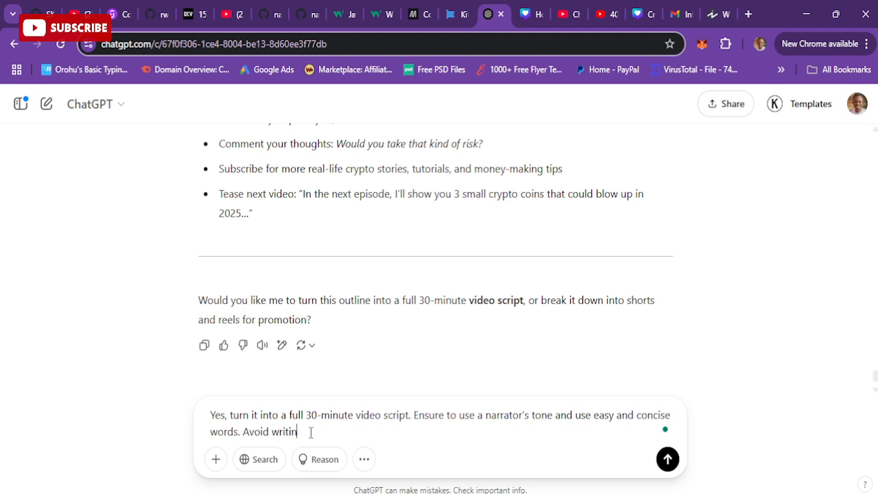
{"action": "type", "text": "g like a robot, instead hum"}
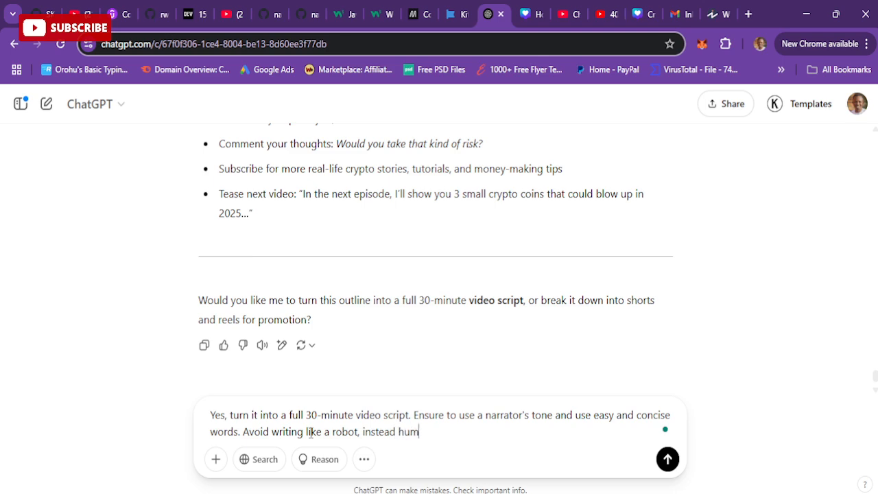
{"action": "type", "text": "anize."}
{"action": "key", "text": "Return"}
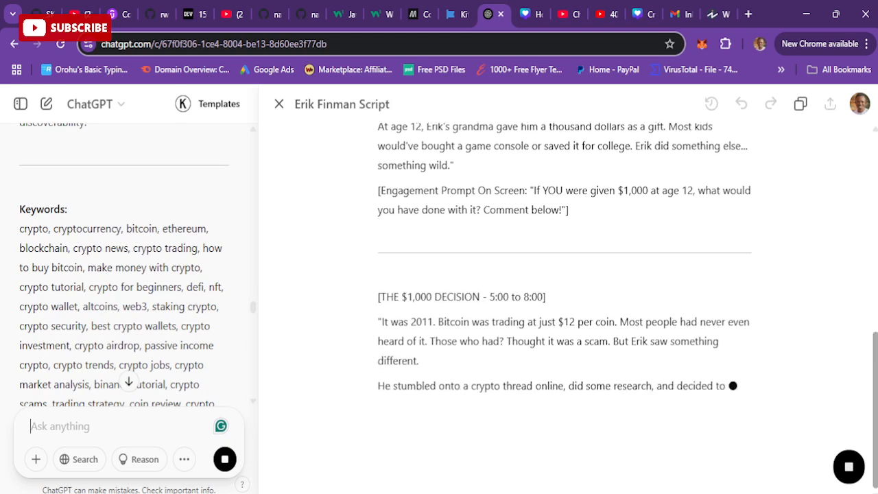
Review the generated video script from the intro to the outro, checking whether it is long enough for 30 minutes.
{"action": "scroll", "coordinate": [565, 308], "scroll_direction": "up", "scroll_amount": 4}
{"action": "scroll", "coordinate": [564, 309], "scroll_direction": "up", "scroll_amount": 3}
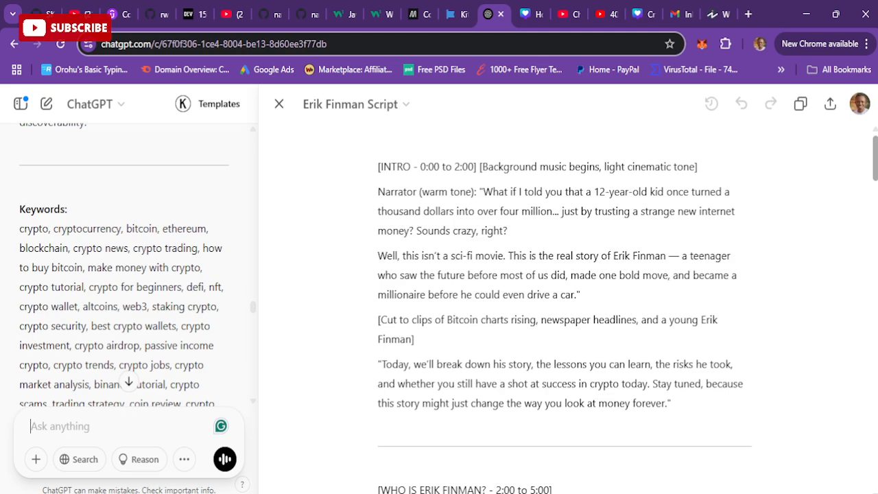
{"action": "scroll", "coordinate": [562, 309], "scroll_direction": "down", "scroll_amount": 3}
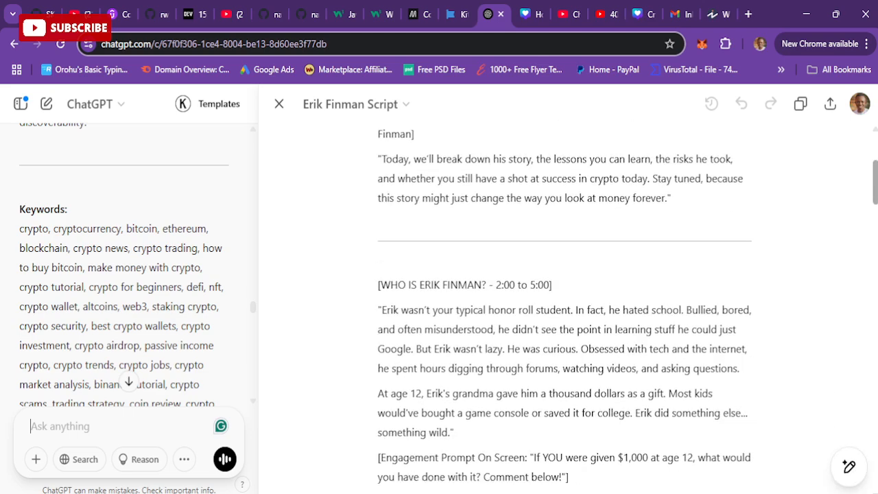
{"action": "scroll", "coordinate": [563, 308], "scroll_direction": "down", "scroll_amount": 15}
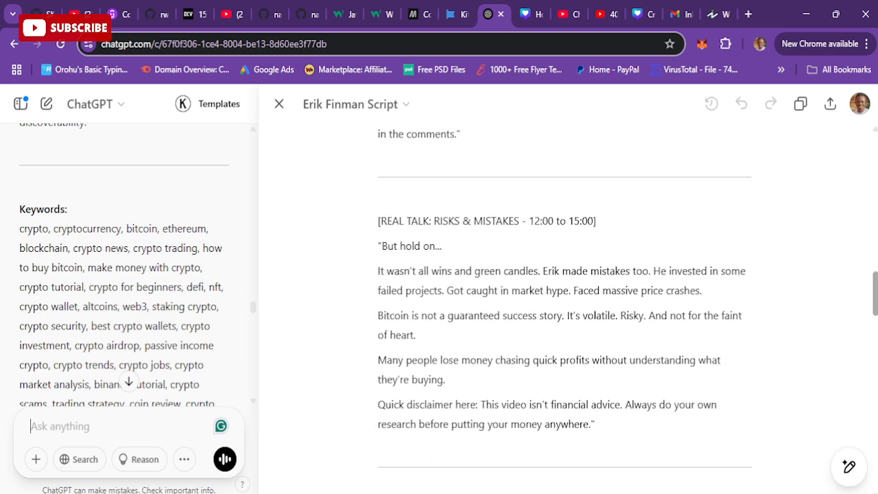
{"action": "scroll", "coordinate": [563, 309], "scroll_direction": "down", "scroll_amount": 8}
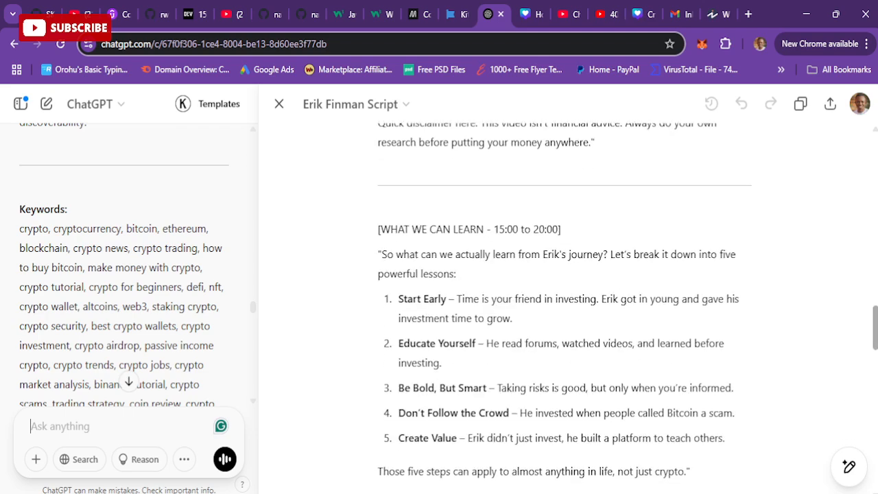
{"action": "scroll", "coordinate": [563, 308], "scroll_direction": "down", "scroll_amount": 10}
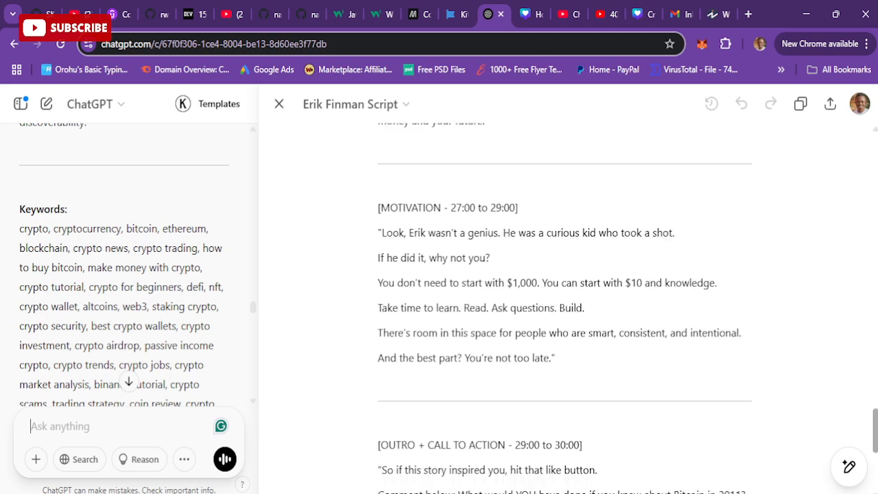
{"action": "scroll", "coordinate": [563, 309], "scroll_direction": "down", "scroll_amount": 5}
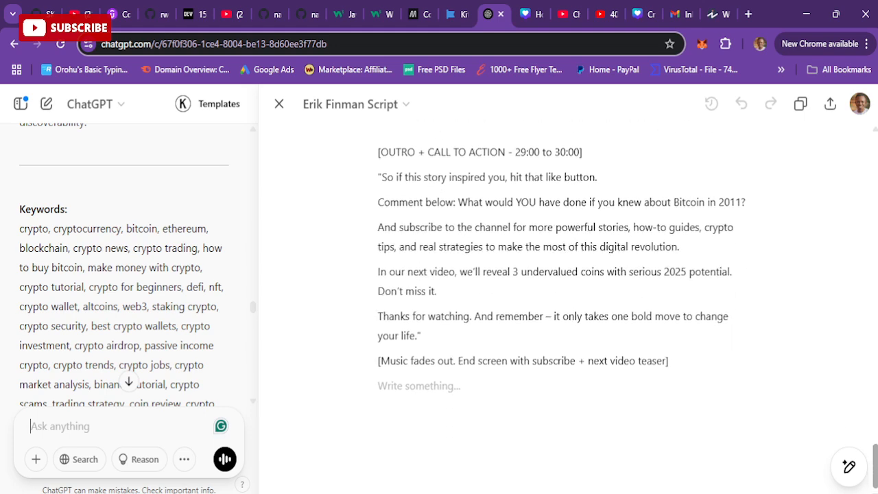
{"action": "scroll", "coordinate": [562, 308], "scroll_direction": "up", "scroll_amount": 12}
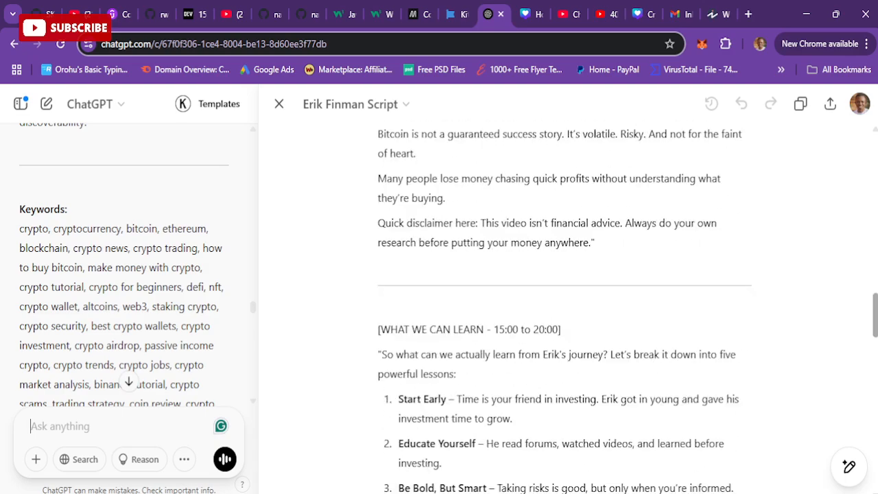
{"action": "scroll", "coordinate": [563, 309], "scroll_direction": "up", "scroll_amount": 15}
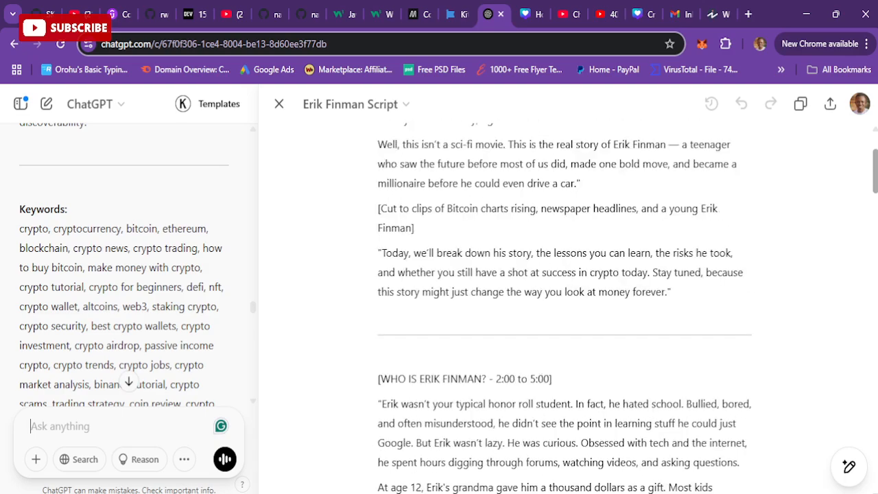
{"action": "scroll", "coordinate": [562, 309], "scroll_direction": "down", "scroll_amount": 20}
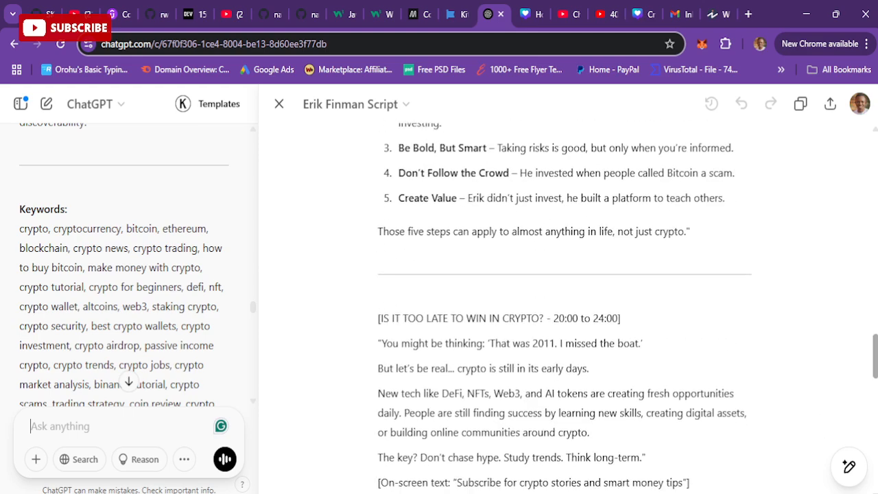
{"action": "scroll", "coordinate": [562, 309], "scroll_direction": "down", "scroll_amount": 10}
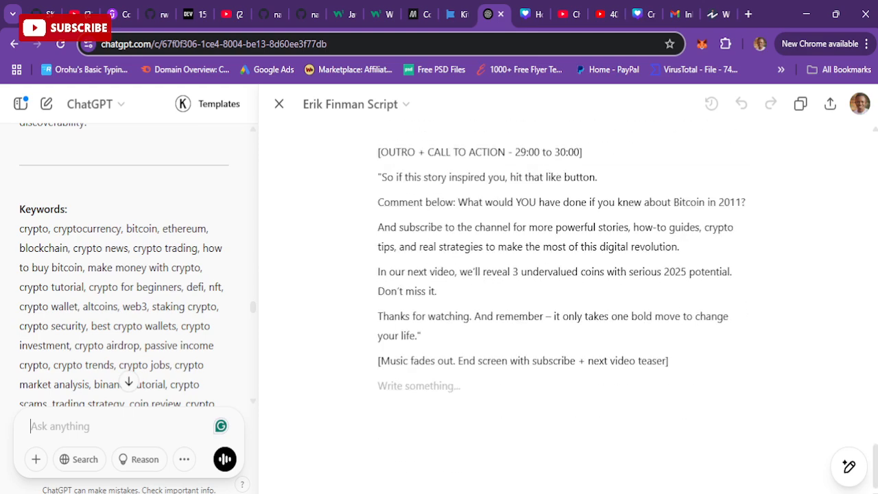
Send the message "Is that all? this can't give me a 30-minutes video. Can you try as much as possible to make it 10,000 words".
{"action": "left_click", "coordinate": [426, 383]}
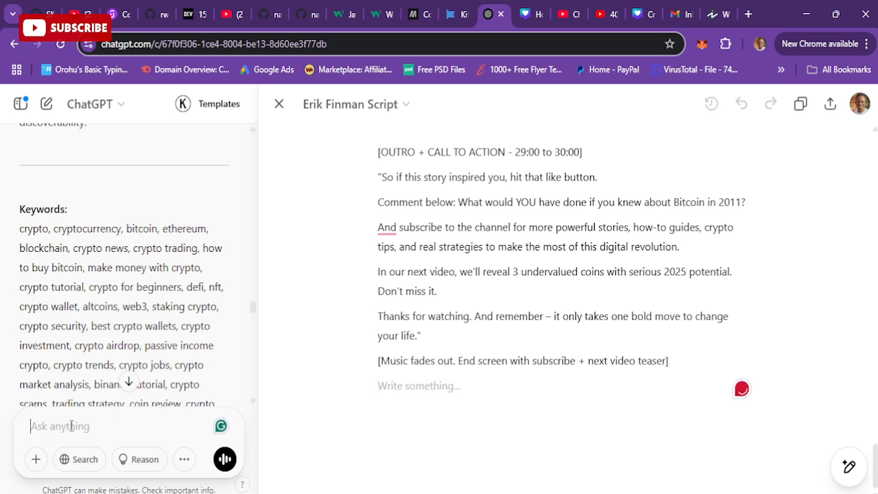
{"action": "type", "text": "Is that all"}
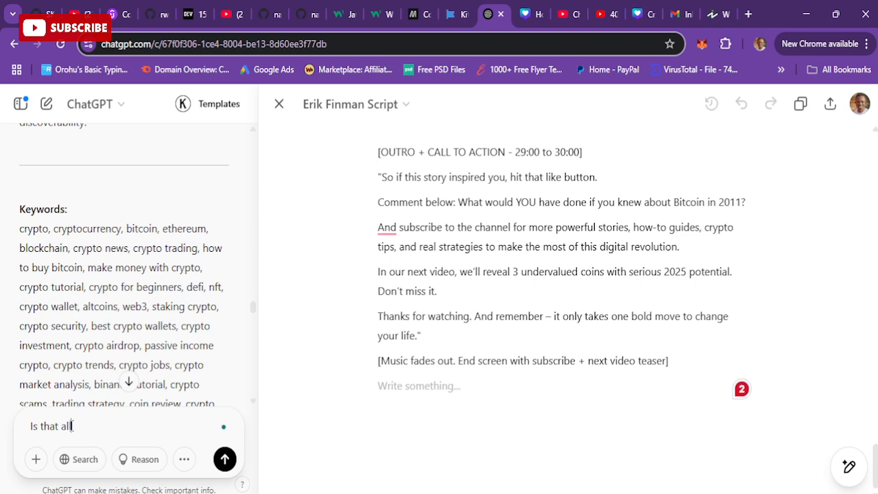
{"action": "type", "text": "? this can't g"}
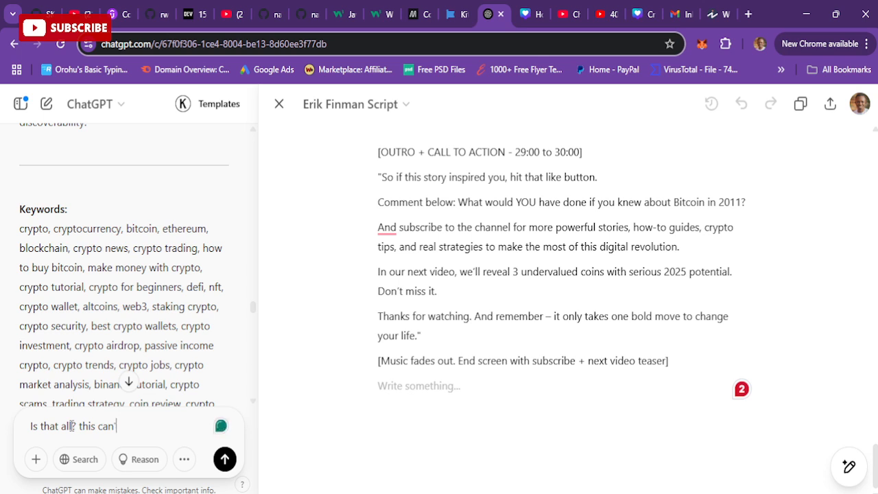
{"action": "type", "text": "ive me "}
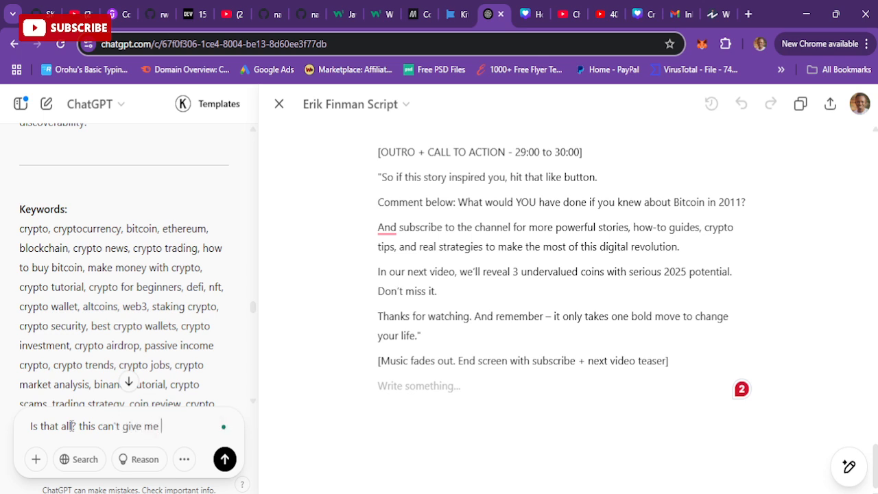
{"action": "type", "text": "a 30-minute "}
{"action": "type", "text": " vid"}
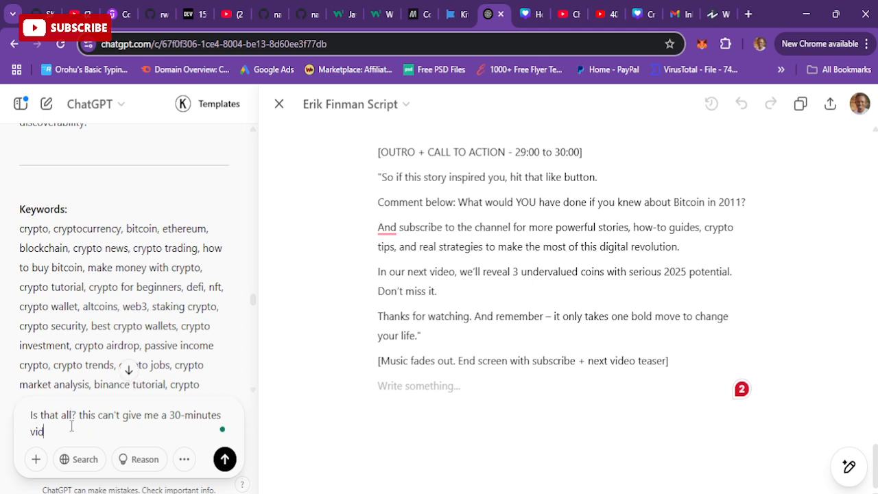
{"action": "type", "text": "eo. Can you try a"}
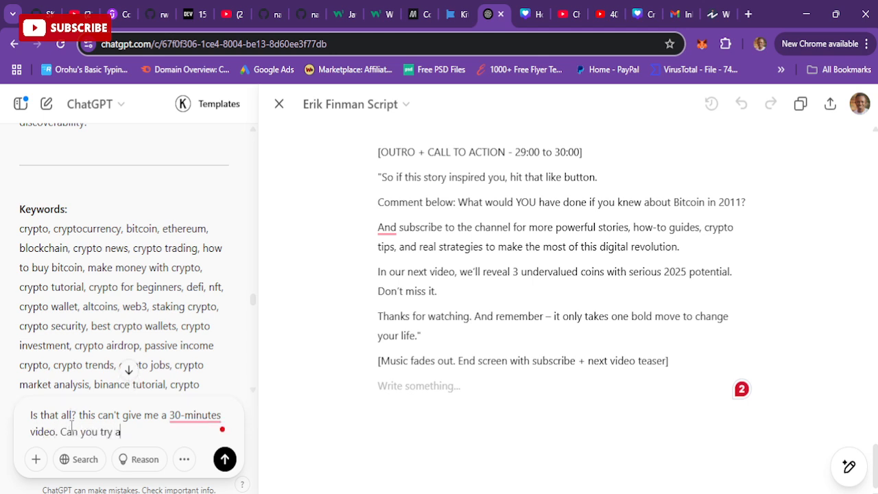
{"action": "type", "text": "s much as possible to make it"}
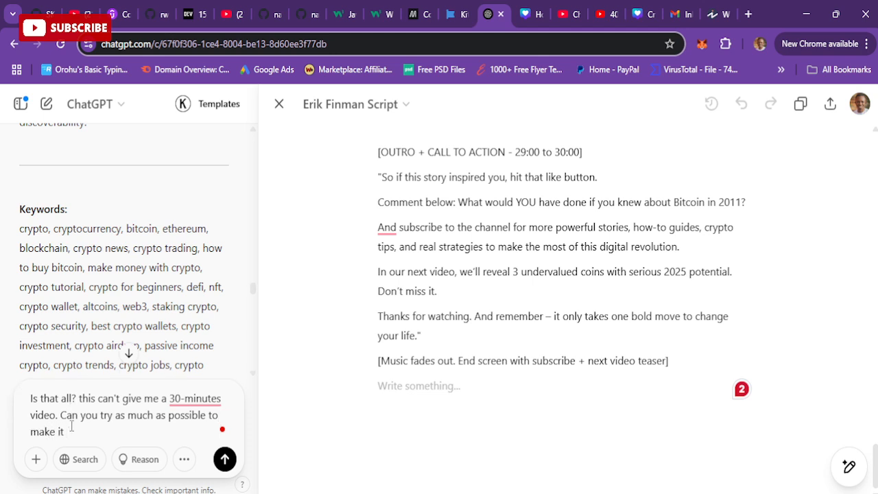
{"action": "type", "text": " 10,000 words"}
{"action": "key", "text": "Return"}
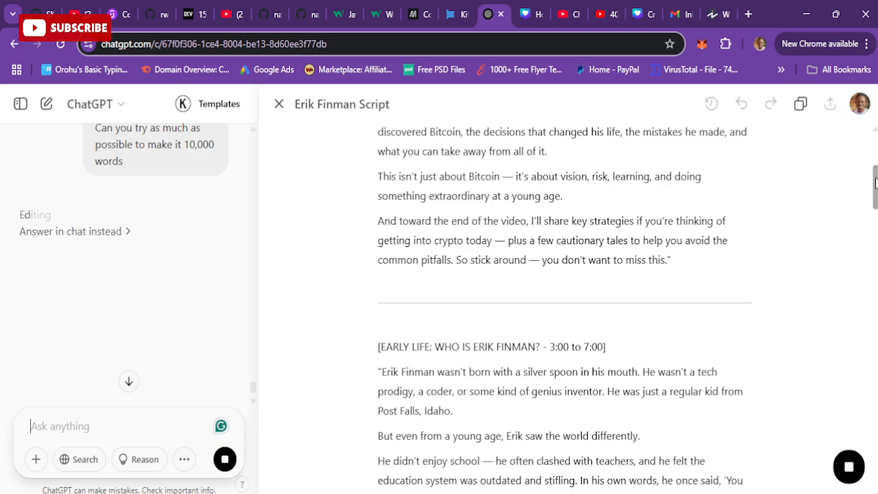
Check the expanded video script through to its end, copy its full text and return to the full conversation view.
{"action": "left_click_drag", "start_coordinate": [875, 192], "coordinate": [875, 147]}
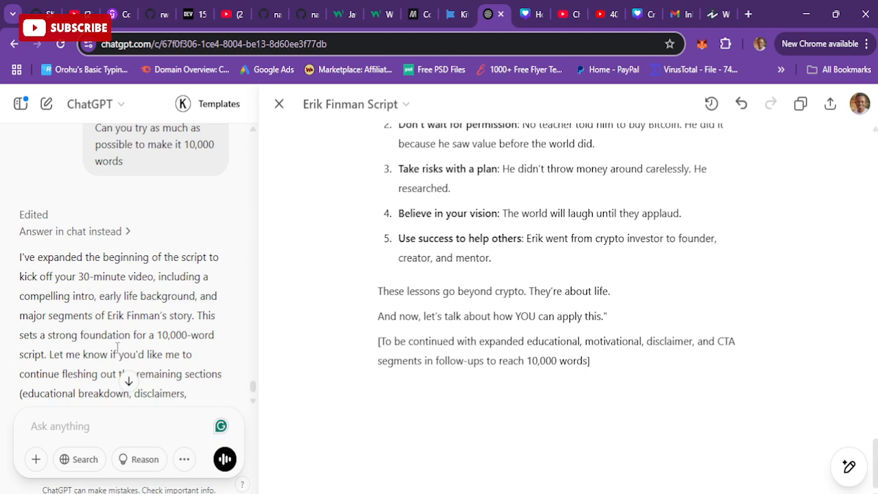
{"action": "left_click", "coordinate": [280, 104]}
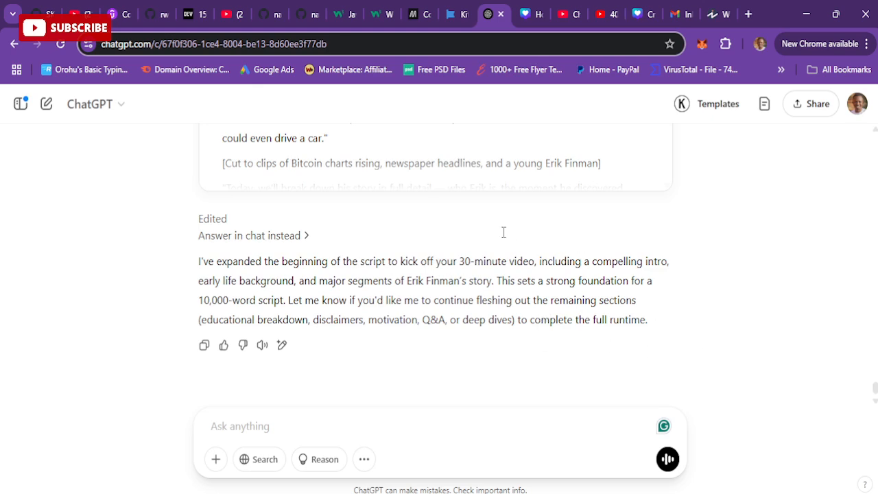
{"action": "left_click", "coordinate": [471, 169]}
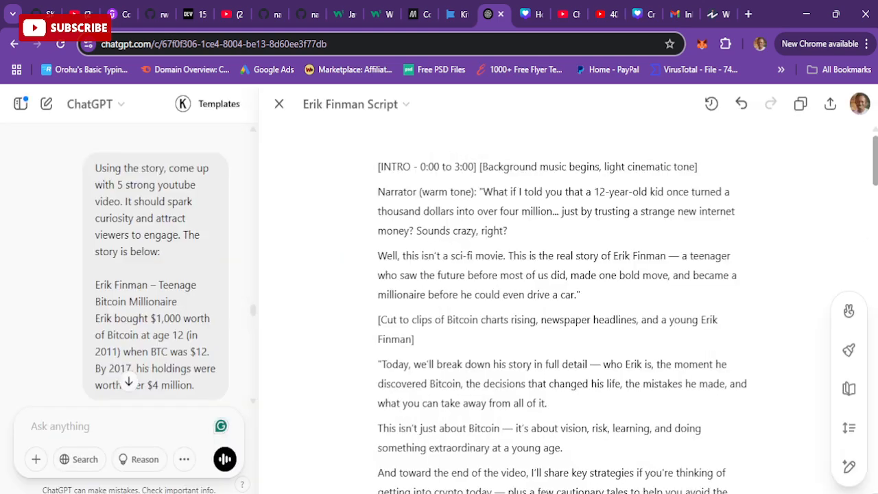
{"action": "left_click_drag", "start_coordinate": [876, 165], "coordinate": [877, 473]}
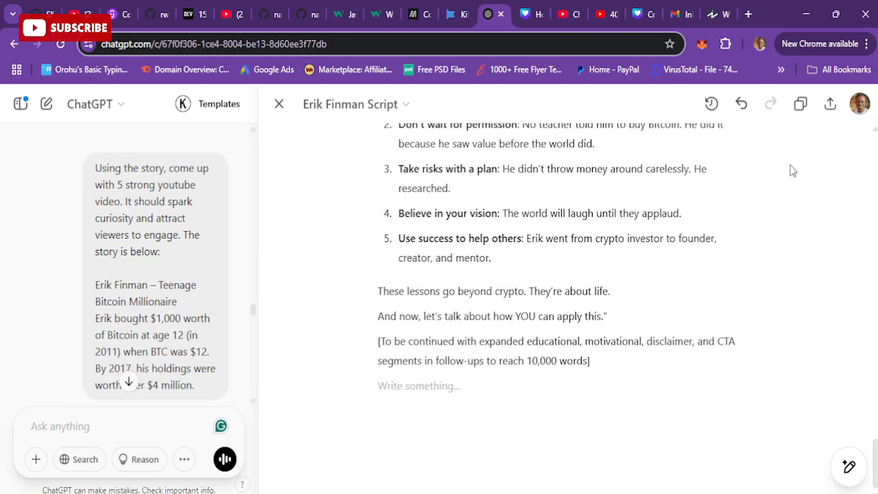
{"action": "left_click", "coordinate": [800, 104]}
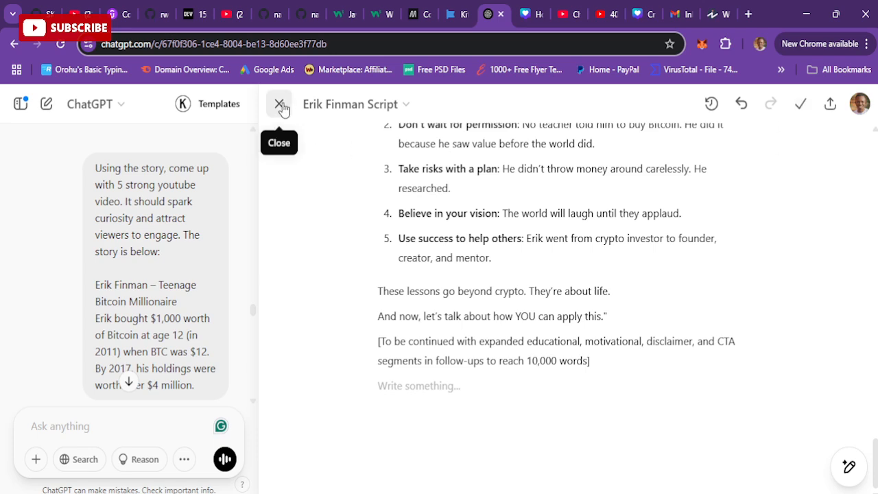
{"action": "left_click", "coordinate": [280, 105]}
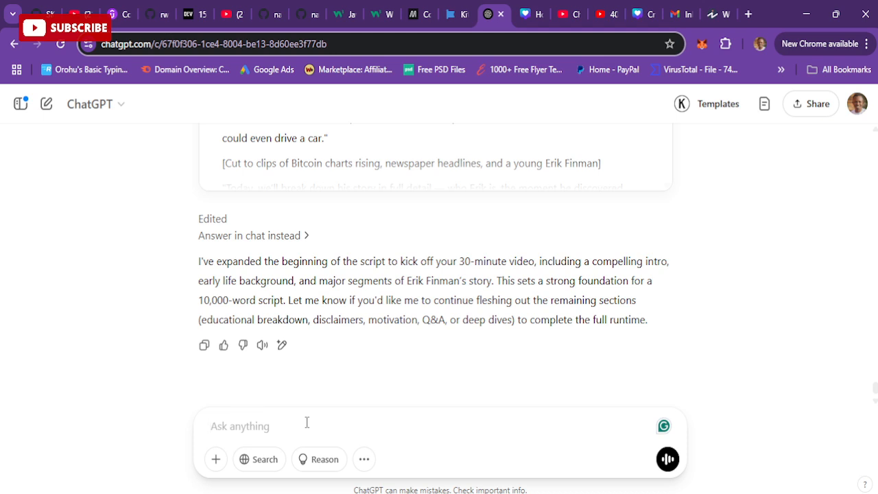
Start a new message with "Now, i want you to".
{"action": "type", "text": "Now"}
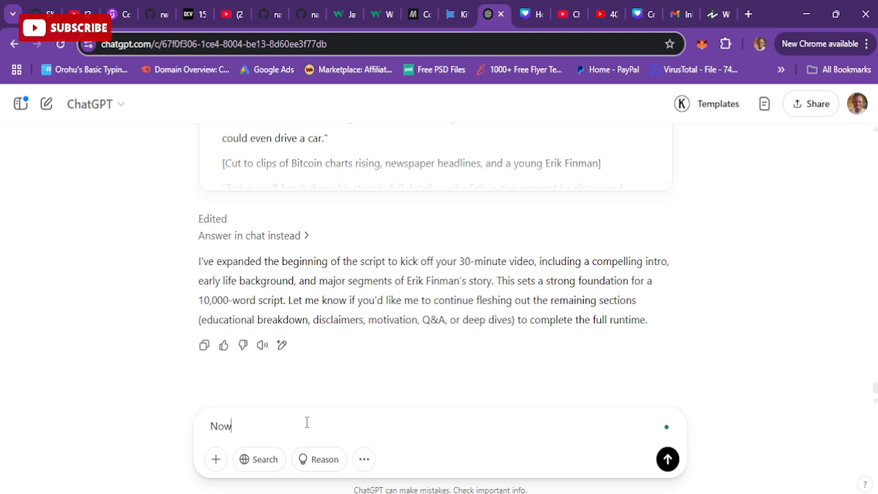
{"action": "type", "text": ", iwa"}
{"action": "key", "text": "BackSpace"}
{"action": "key", "text": "BackSpace"}
{"action": "type", "text": "want you to extract the story"}
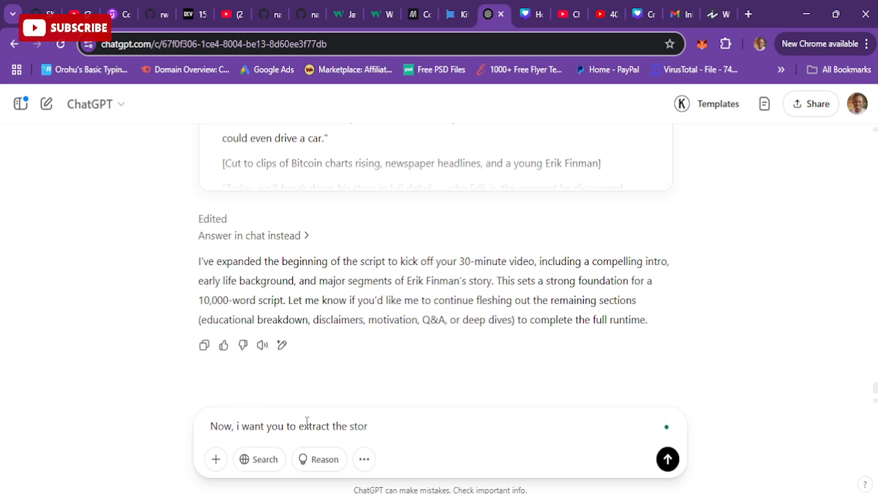
{"action": "key", "text": "BackSpace"}
{"action": "key", "text": "BackSpace"}
{"action": "key", "text": "BackSpace"}
{"action": "key", "text": "BackSpace"}
{"action": "key", "text": "BackSpace"}
{"action": "key", "text": "BackSpace"}
{"action": "key", "text": "BackSpace"}
{"action": "key", "text": "BackSpace"}
{"action": "key", "text": "BackSpace"}
{"action": "key", "text": "BackSpace"}
{"action": "key", "text": "BackSpace"}
{"action": "key", "text": "BackSpace"}
{"action": "key", "text": "BackSpace"}
{"action": "key", "text": "BackSpace"}
{"action": "key", "text": "BackSpace"}
{"action": "key", "text": "BackSpace"}
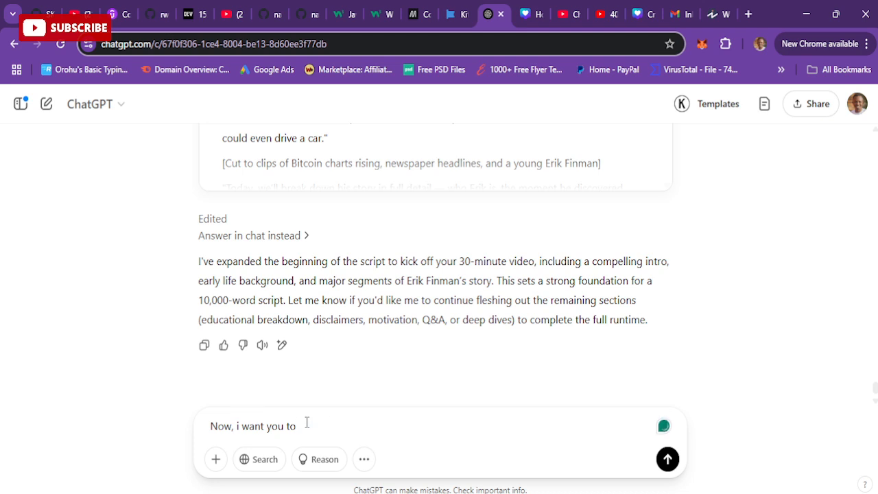
Continue the message with "only write the video script avoiding the clips and so on.".
{"action": "type", "text": "only write "}
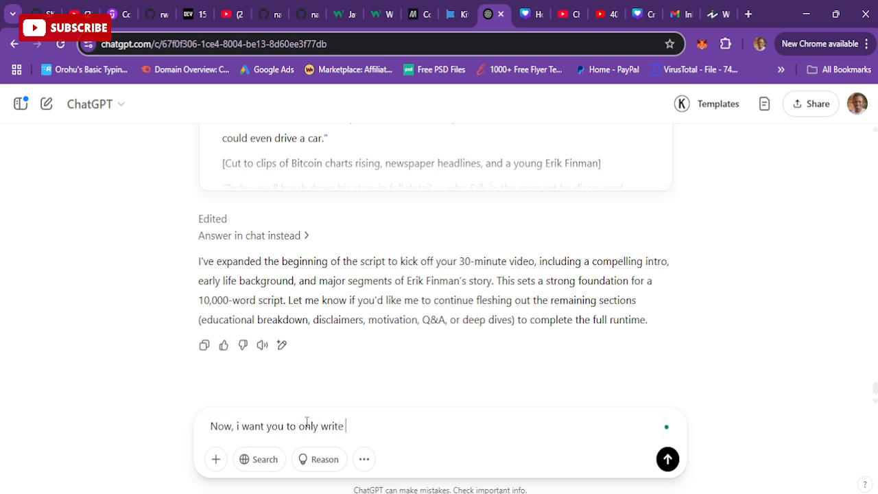
{"action": "type", "text": "the video stro"}
{"action": "type", "text": "y"}
{"action": "key", "text": "BackSpace"}
{"action": "key", "text": "BackSpace"}
{"action": "key", "text": "BackSpace"}
{"action": "key", "text": "BackSpace"}
{"action": "key", "text": "BackSpace"}
{"action": "type", "text": "in"}
{"action": "key", "text": "BackSpace"}
{"action": "key", "text": "BackSpace"}
{"action": "type", "text": "scriptabou"}
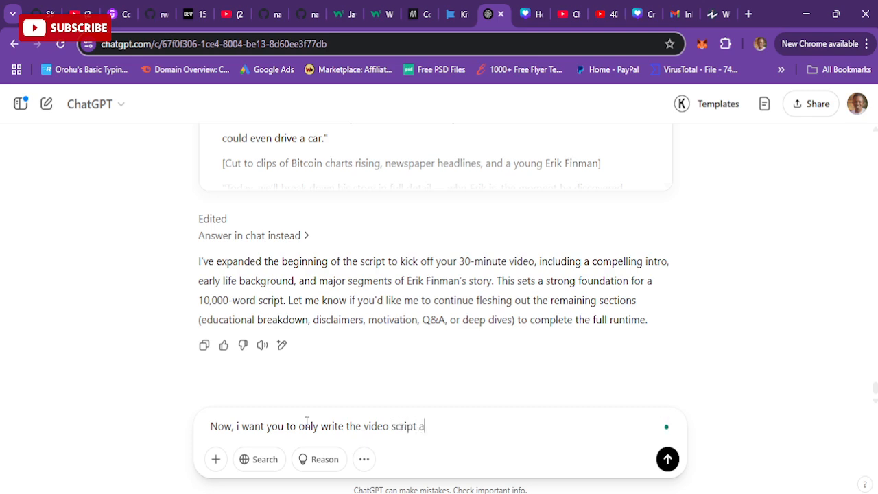
{"action": "key", "text": "BackSpace"}
{"action": "key", "text": "BackSpace"}
{"action": "key", "text": "BackSpace"}
{"action": "type", "text": "voiding the "}
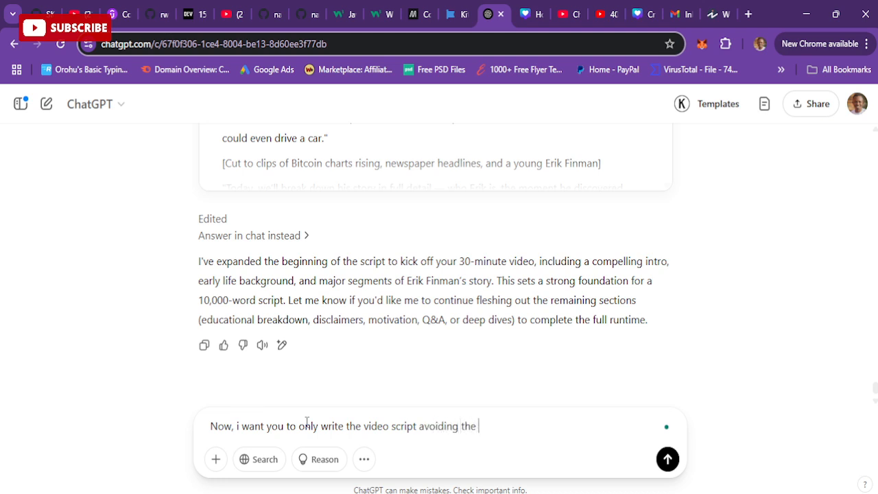
{"action": "type", "text": "clips and so on. I"}
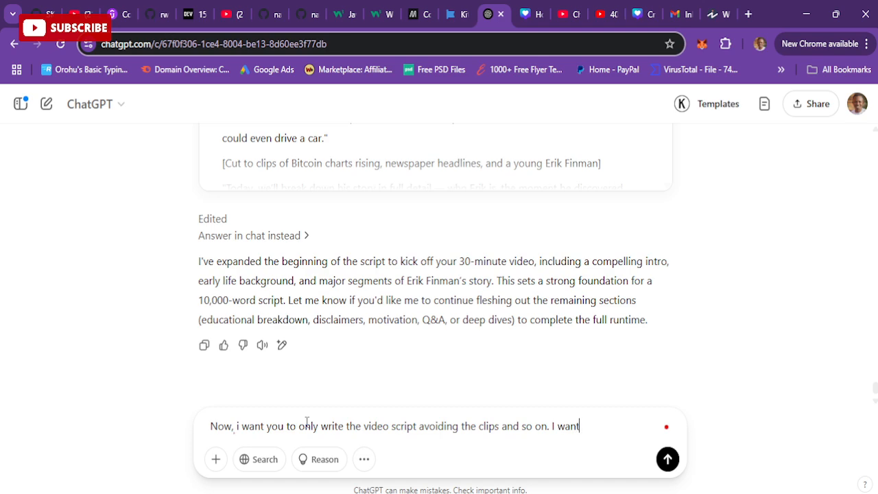
Finish the message with "I just want to have the plain story." and send it.
{"action": "type", "text": "want to have the a"}
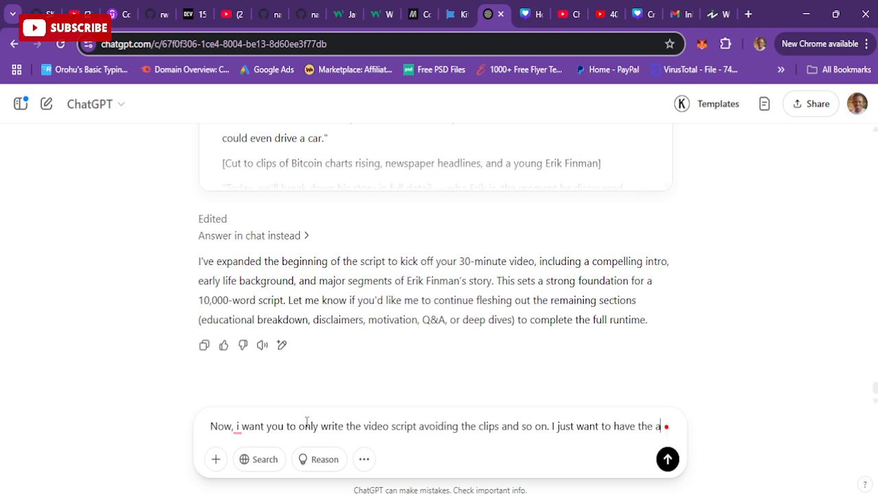
{"action": "type", "text": "lain sory"}
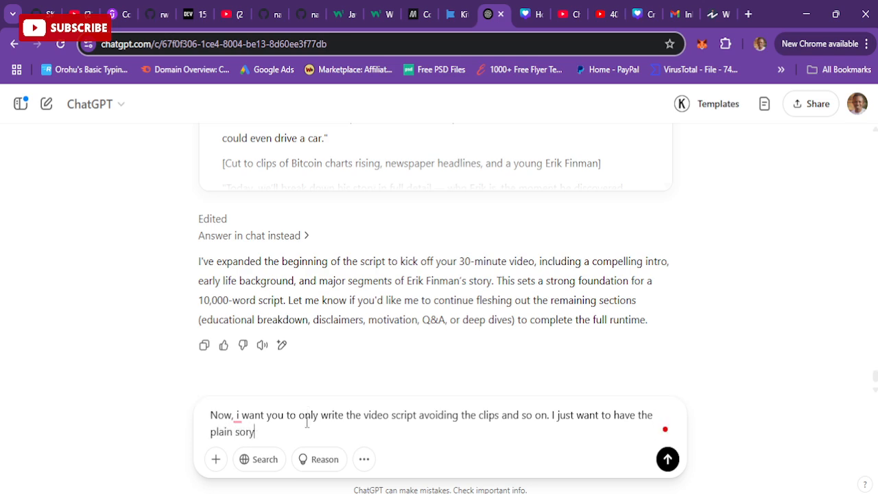
{"action": "type", "text": "ory."}
{"action": "key", "text": "Return"}
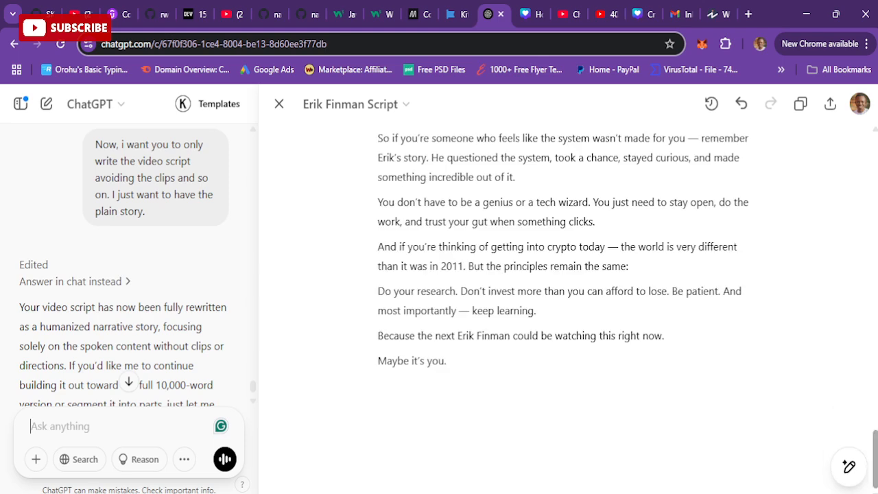
Skim the rewritten plain-story script back to its beginning and copy its full text.
{"action": "scroll", "coordinate": [559, 309], "scroll_direction": "up", "scroll_amount": 10}
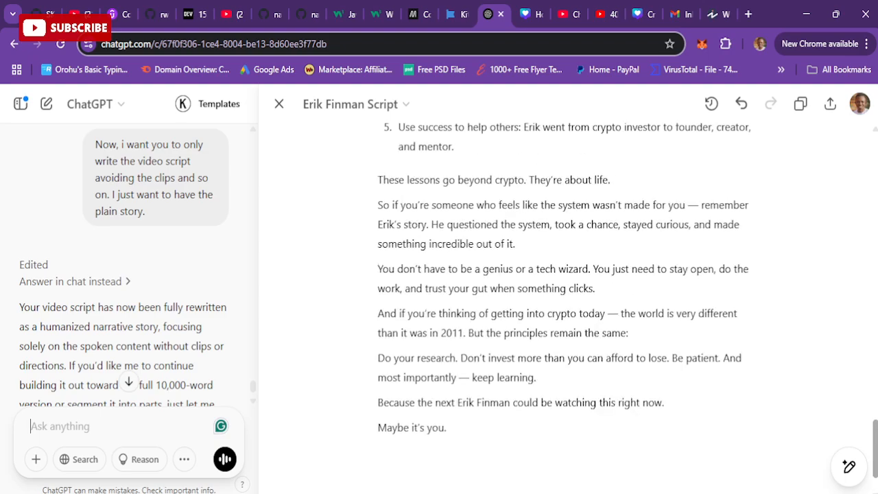
{"action": "scroll", "coordinate": [559, 309], "scroll_direction": "up", "scroll_amount": 15}
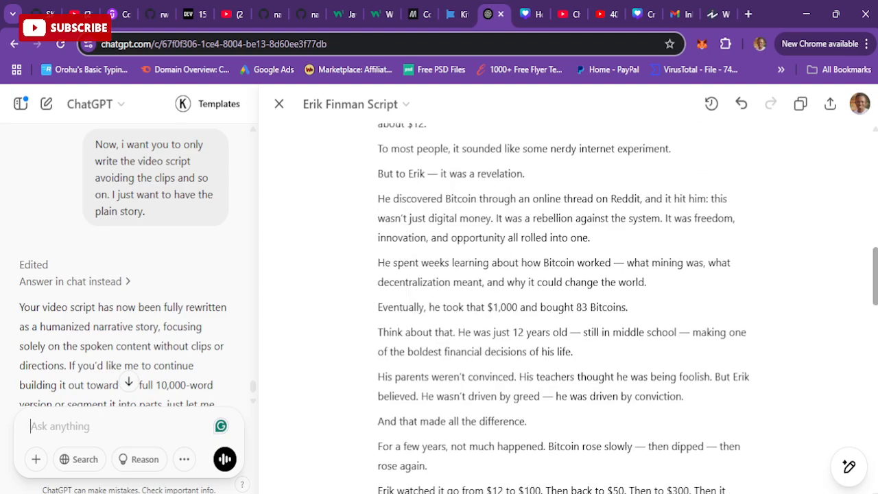
{"action": "scroll", "coordinate": [559, 309], "scroll_direction": "down", "scroll_amount": 5}
{"action": "scroll", "coordinate": [559, 309], "scroll_direction": "down", "scroll_amount": 15}
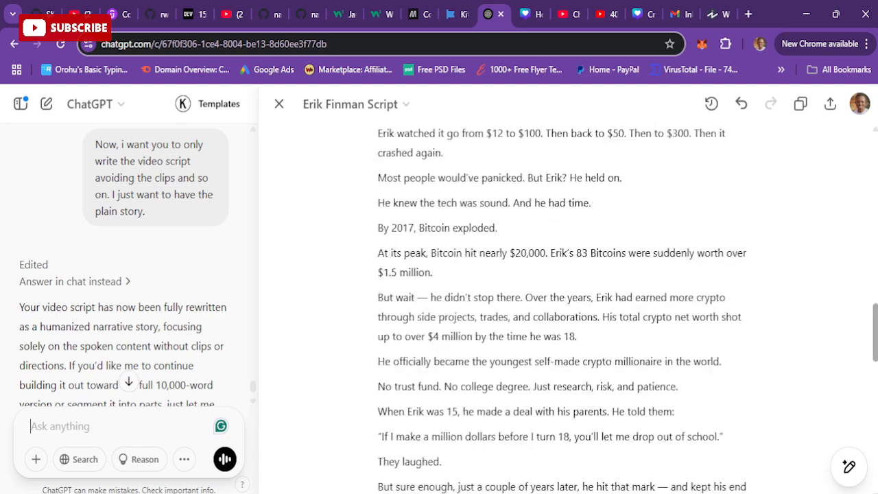
{"action": "scroll", "coordinate": [559, 309], "scroll_direction": "up", "scroll_amount": 20}
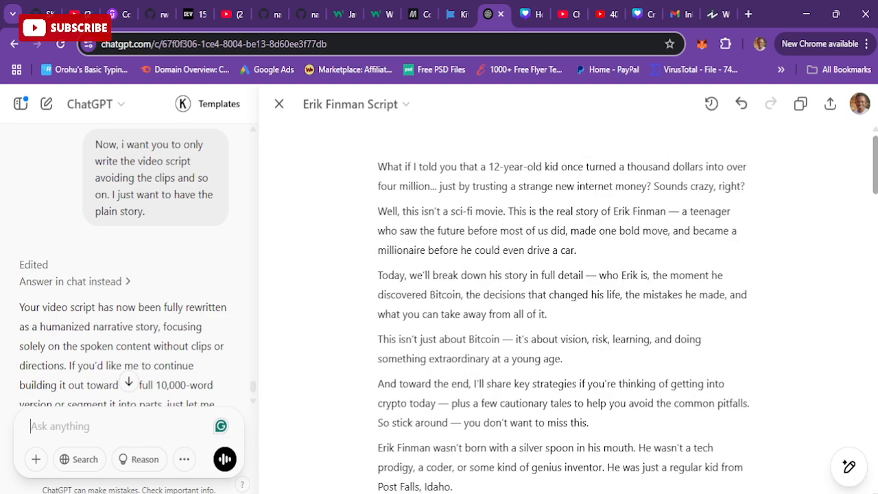
{"action": "left_click", "coordinate": [800, 103]}
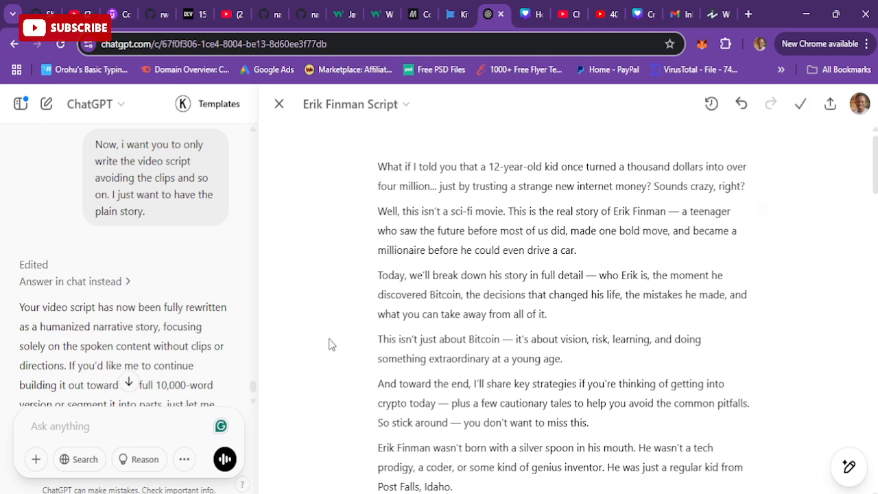
Send the message "is this up to 10,000 words?".
{"action": "left_click", "coordinate": [82, 418]}
{"action": "type", "text": "is this"}
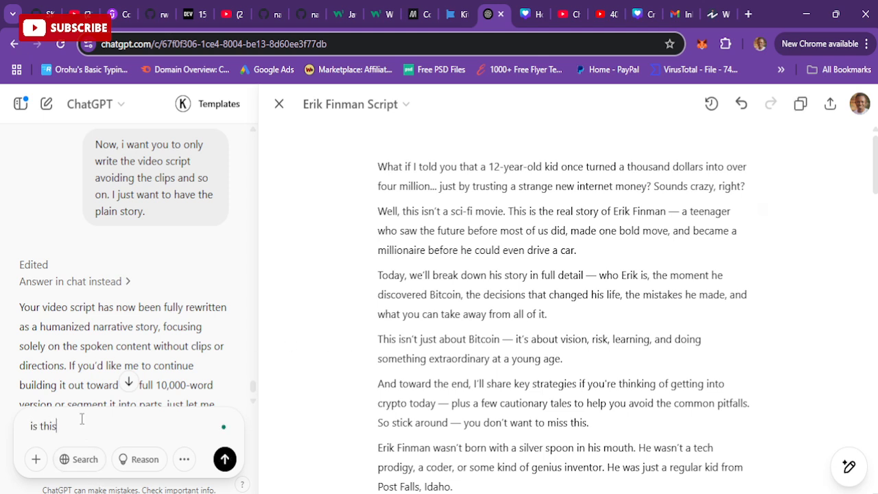
{"action": "type", "text": " up to 10,000 words?"}
{"action": "key", "text": "Return"}
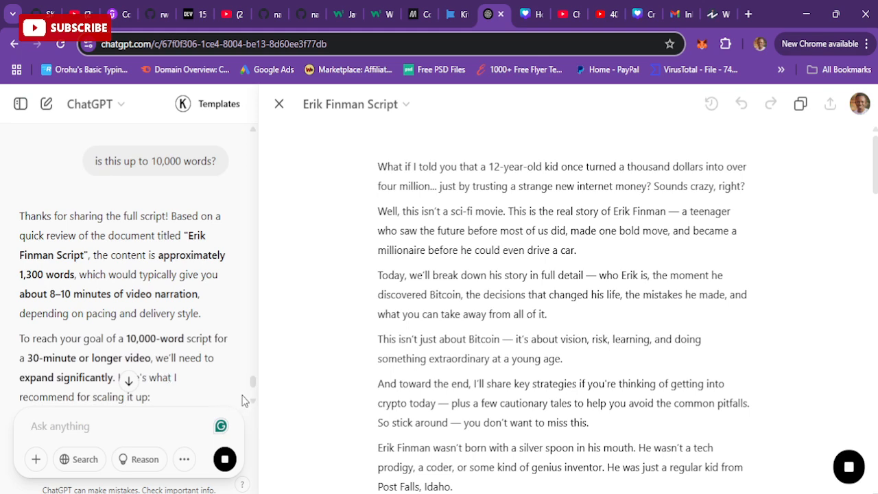
Read through the suggested expansion plan to its end and reply "Proceed right away".
{"action": "scroll", "coordinate": [252, 402], "scroll_direction": "down", "scroll_amount": 5}
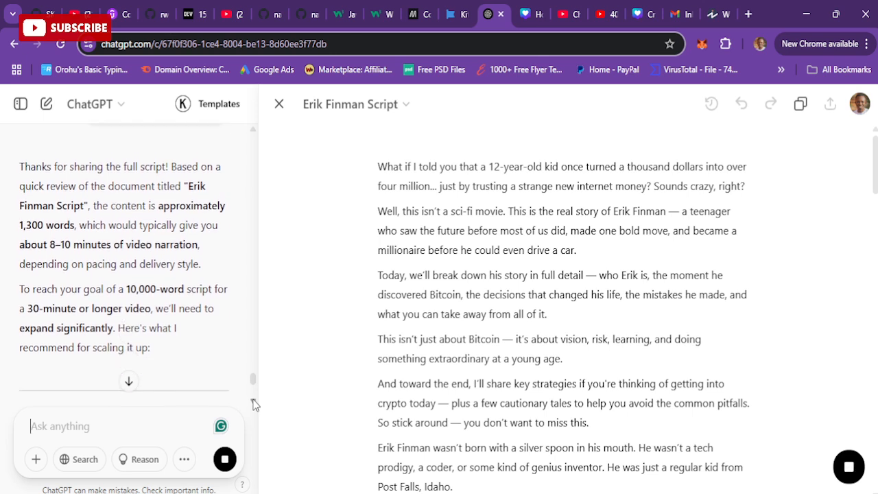
{"action": "scroll", "coordinate": [253, 404], "scroll_direction": "down", "scroll_amount": 6}
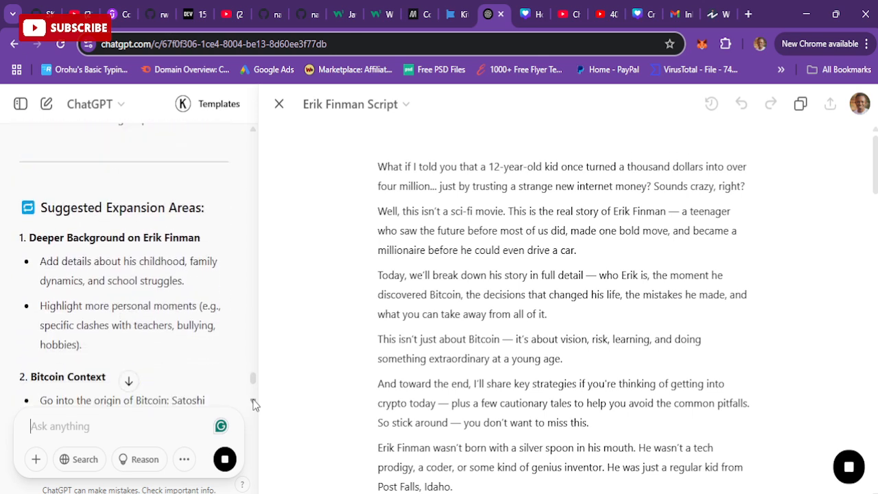
{"action": "scroll", "coordinate": [253, 404], "scroll_direction": "down", "scroll_amount": 10}
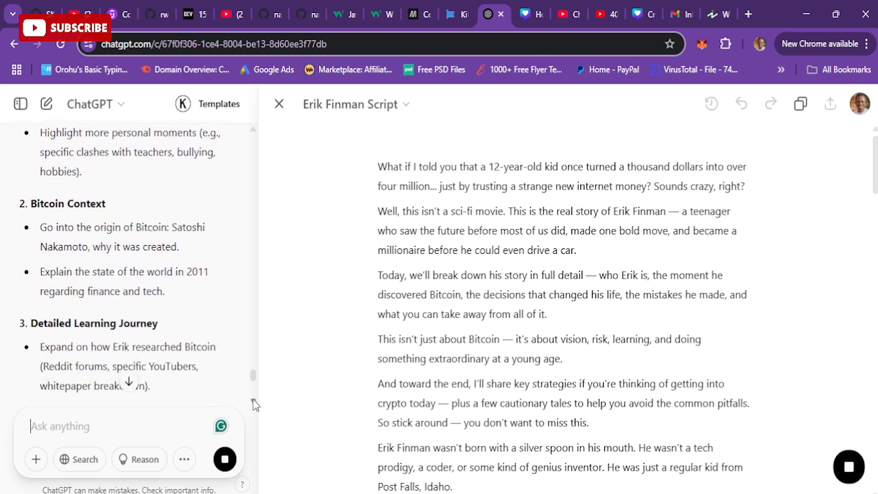
{"action": "scroll", "coordinate": [252, 403], "scroll_direction": "down", "scroll_amount": 4}
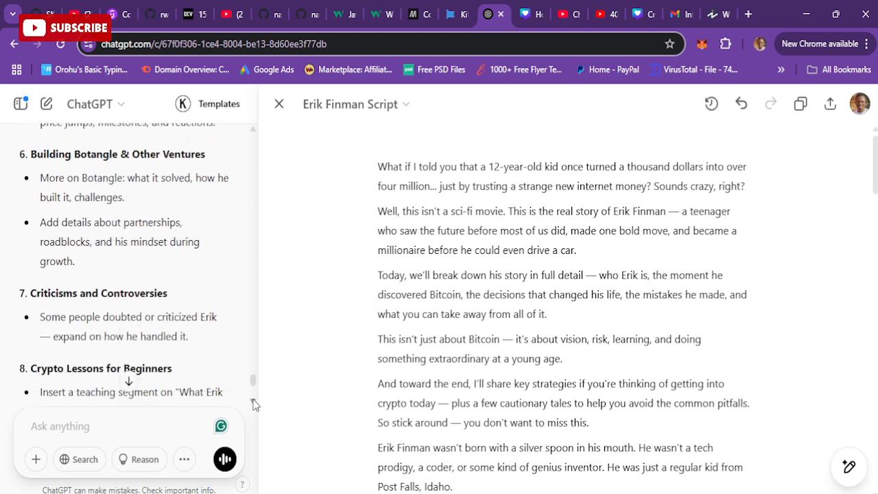
{"action": "scroll", "coordinate": [252, 387], "scroll_direction": "down", "scroll_amount": 5}
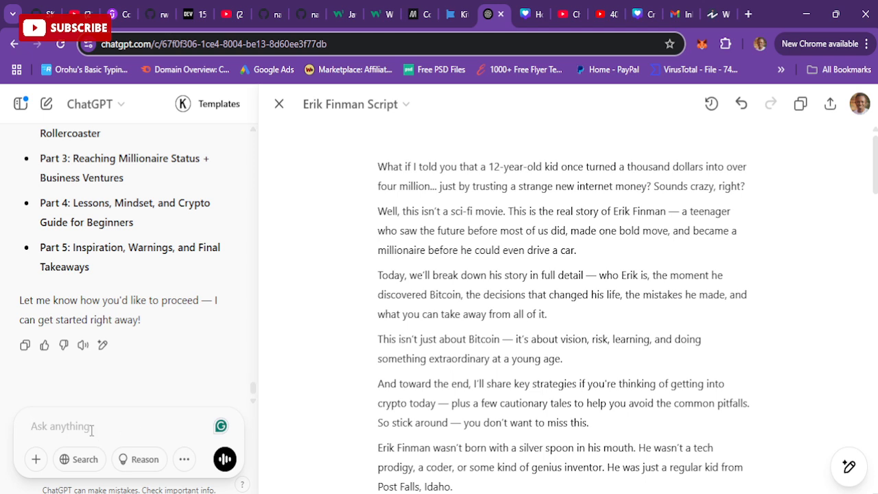
{"action": "type", "text": "Proceed"}
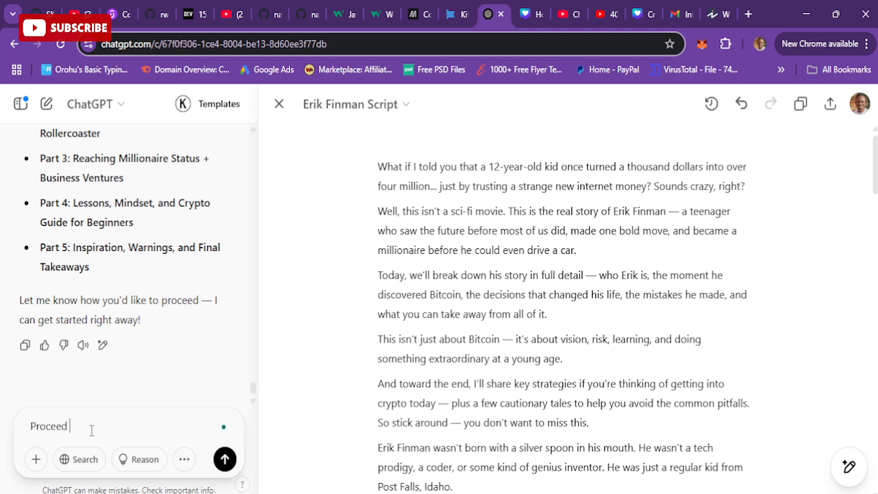
{"action": "type", "text": " right away"}
{"action": "key", "text": "Return"}
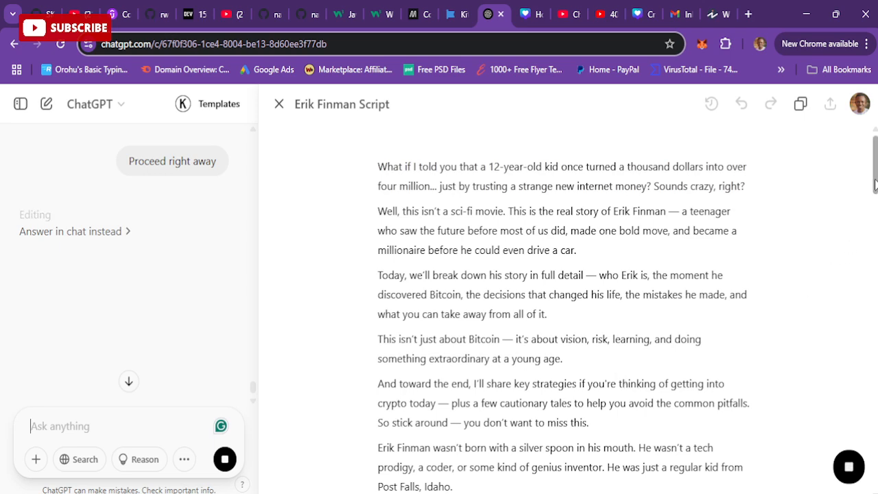
Check the reply and the updated script to their ends, and send "Have you finished the 10,000 words story?".
{"action": "left_click_drag", "start_coordinate": [876, 180], "coordinate": [877, 403]}
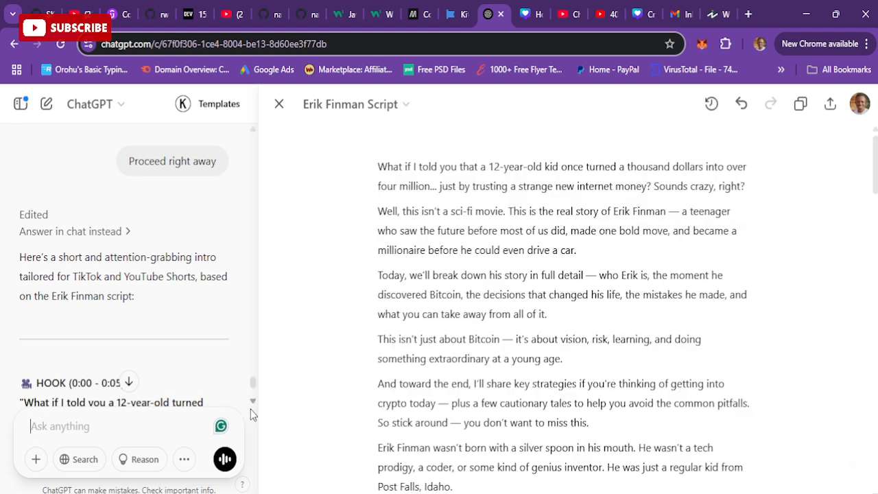
{"action": "scroll", "coordinate": [253, 386], "scroll_direction": "down", "scroll_amount": 5}
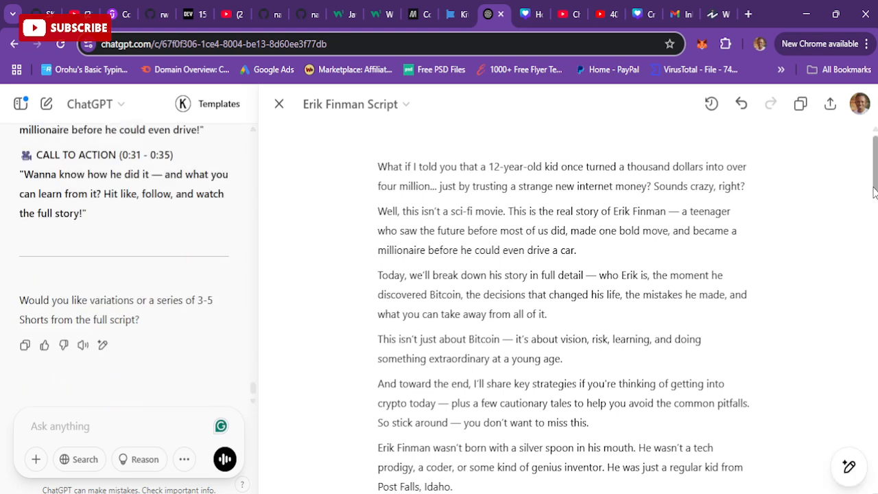
{"action": "scroll", "coordinate": [563, 309], "scroll_direction": "down", "scroll_amount": 10}
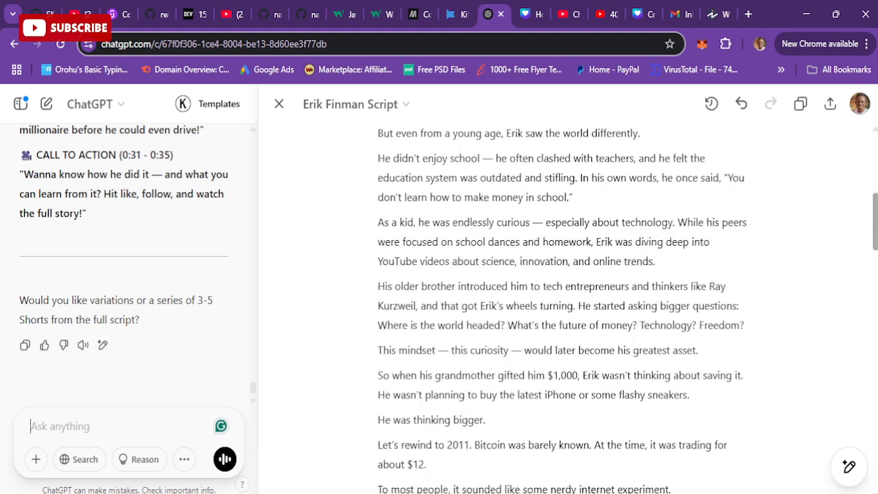
{"action": "scroll", "coordinate": [562, 308], "scroll_direction": "down", "scroll_amount": 10}
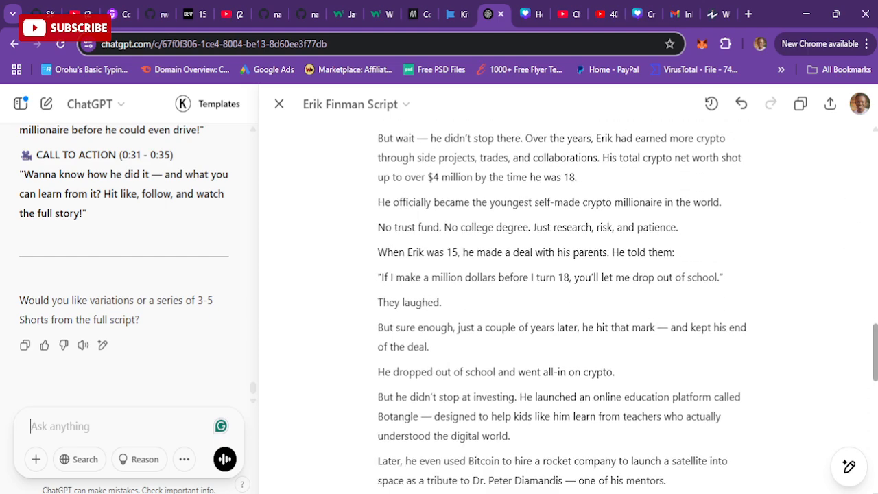
{"action": "scroll", "coordinate": [563, 309], "scroll_direction": "down", "scroll_amount": 5}
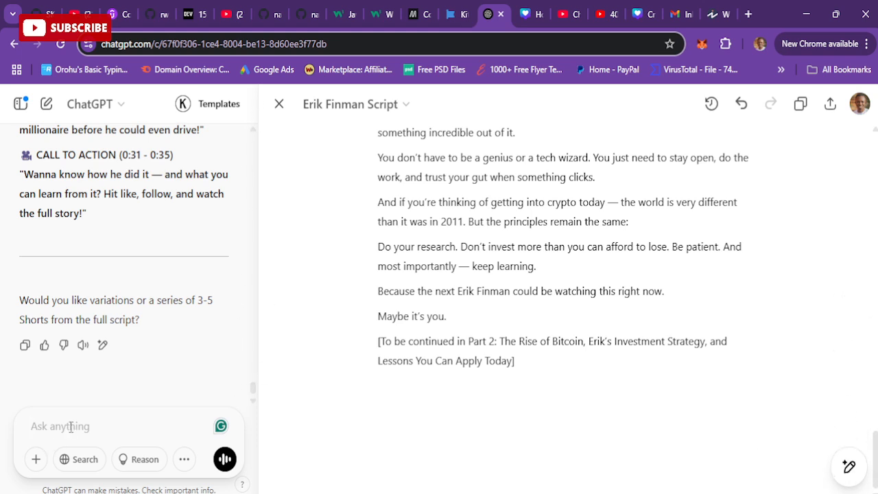
{"action": "type", "text": "Have you fi"}
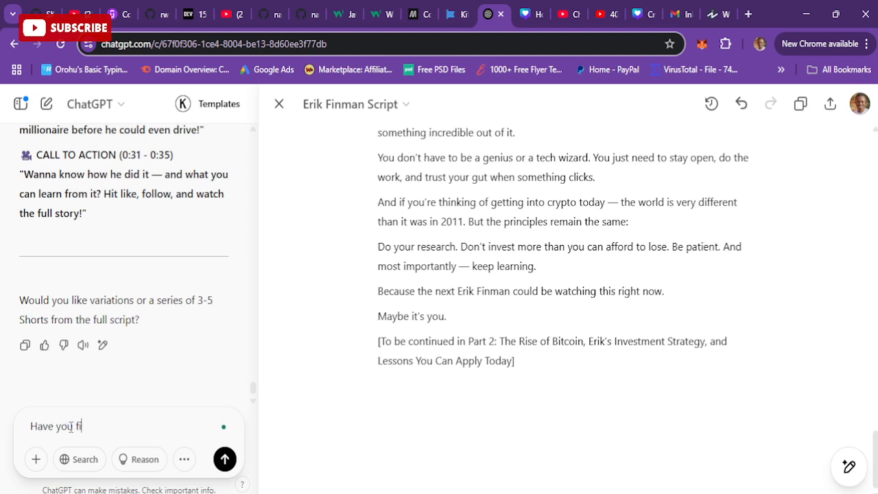
{"action": "type", "text": "nished the 10,0"}
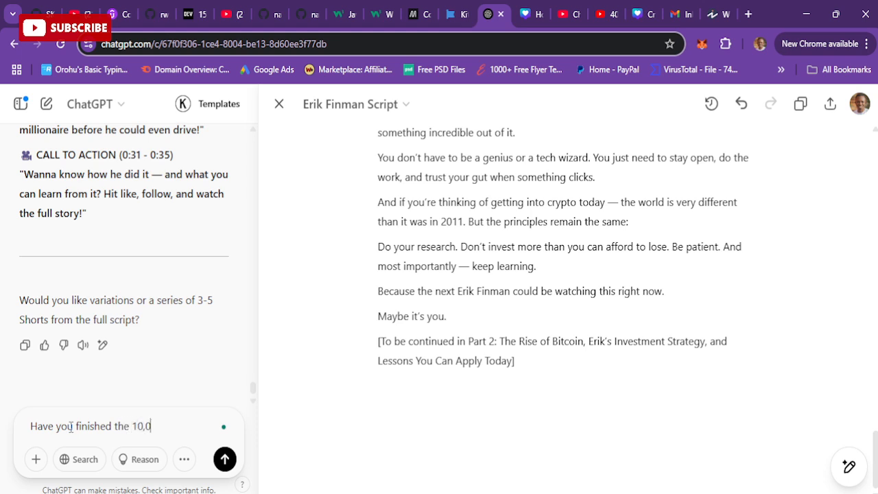
{"action": "type", "text": "00 words story?"}
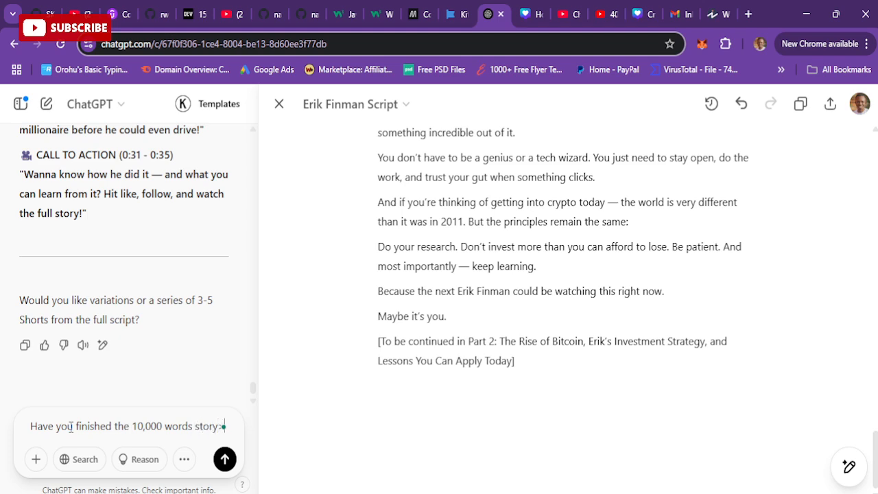
{"action": "key", "text": "Return"}
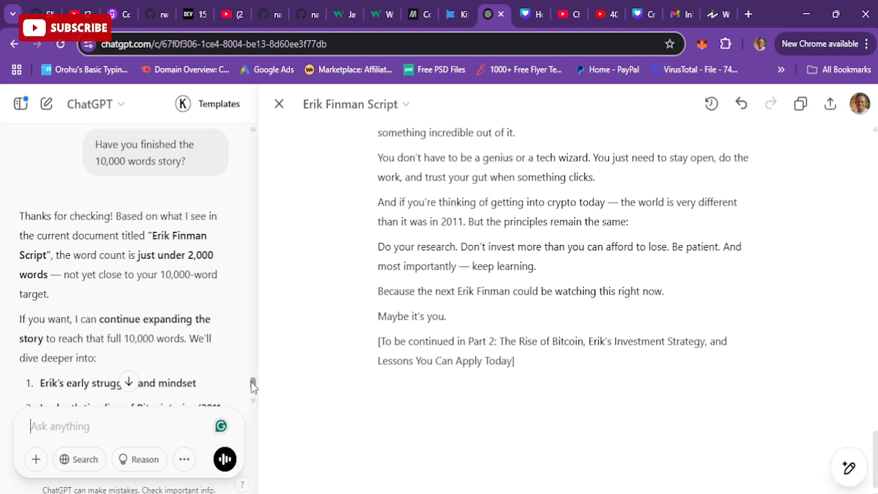
Read the reply to its end and send the message "Generate everything in full and paste it here".
{"action": "left_click_drag", "start_coordinate": [254, 384], "coordinate": [244, 442]}
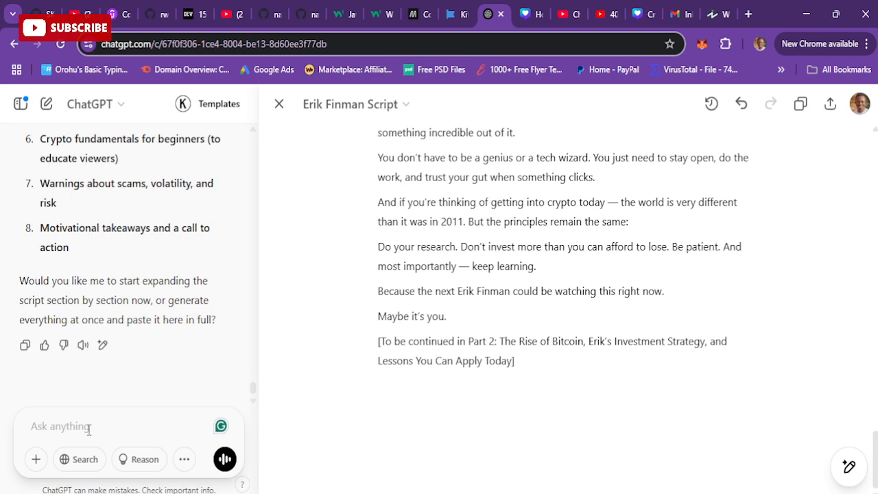
{"action": "type", "text": "Generate ev"}
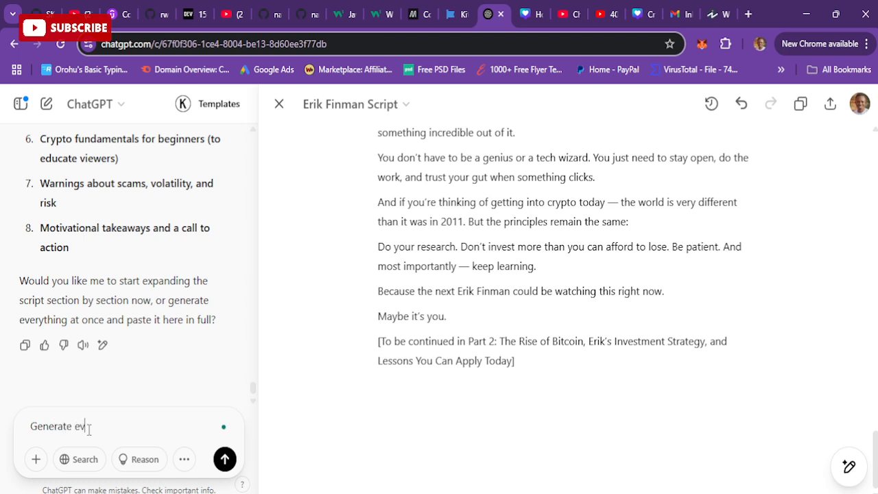
{"action": "type", "text": "erything in full and "}
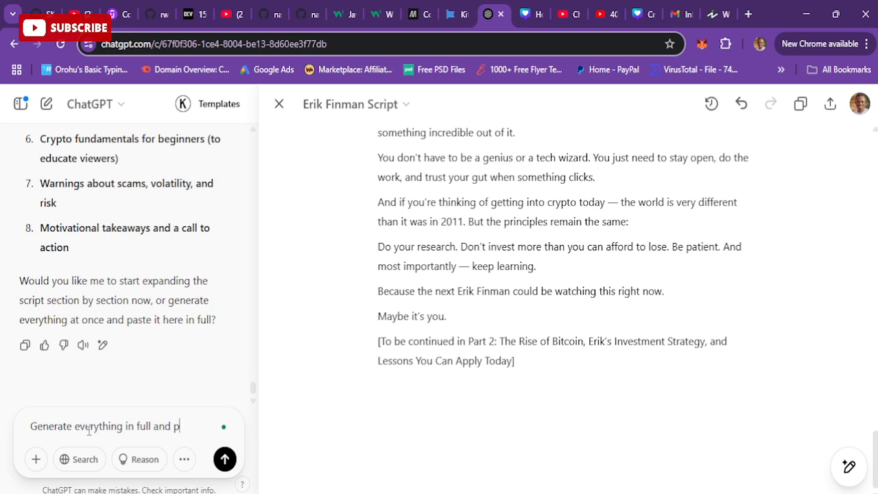
{"action": "type", "text": "paste it here"}
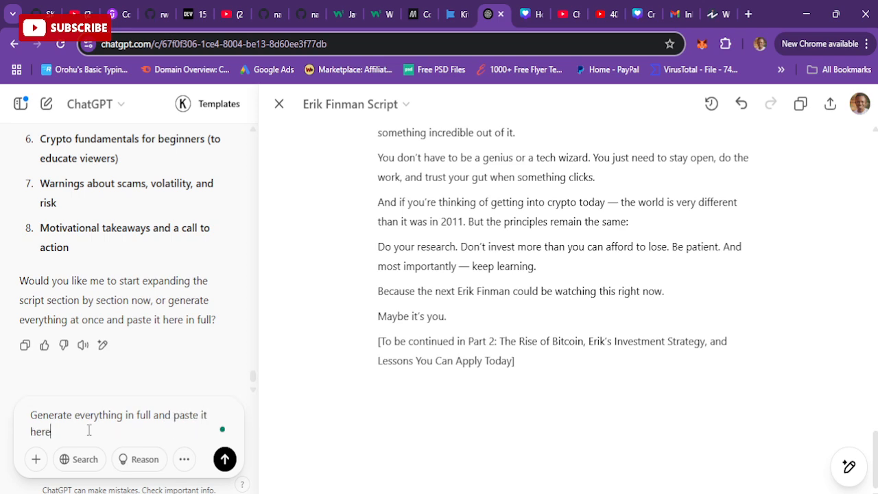
{"action": "key", "text": "Return"}
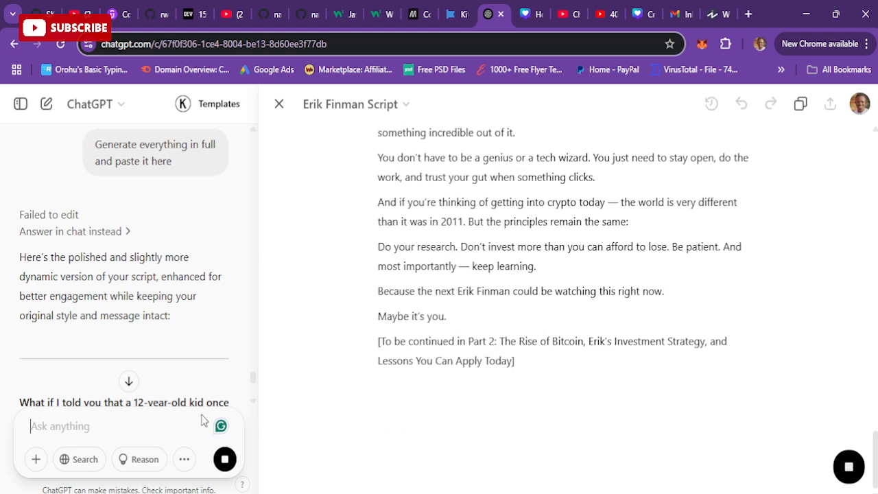
Read through the opening sections of the regenerated script in the chat reply.
{"action": "left_click", "coordinate": [253, 404]}
{"action": "left_click", "coordinate": [253, 404]}
{"action": "left_click", "coordinate": [253, 404]}
{"action": "left_click", "coordinate": [253, 404]}
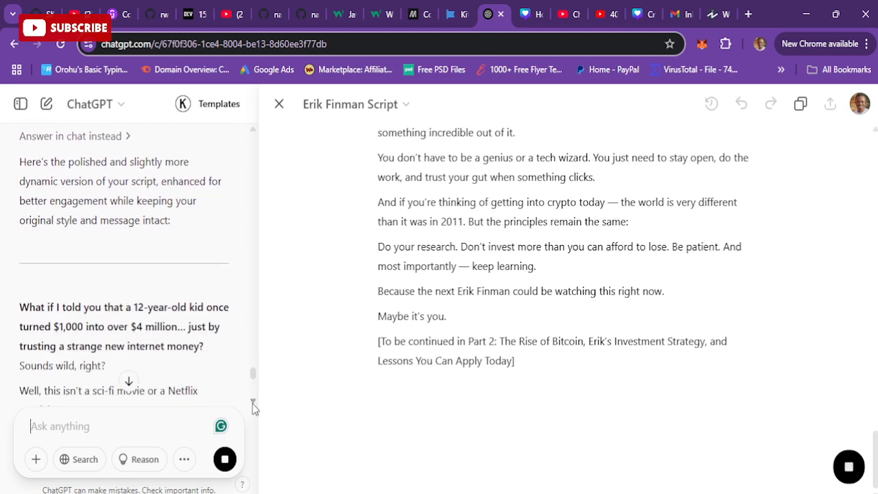
{"action": "left_click", "coordinate": [254, 404]}
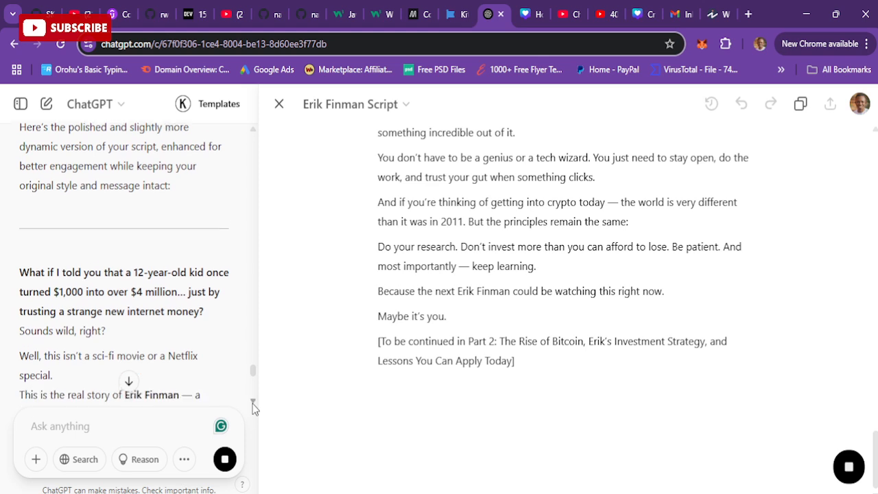
{"action": "left_click", "coordinate": [253, 404]}
{"action": "left_click", "coordinate": [254, 404]}
{"action": "left_click", "coordinate": [253, 404]}
{"action": "left_click", "coordinate": [253, 404]}
{"action": "left_click", "coordinate": [253, 404]}
{"action": "left_click", "coordinate": [253, 404]}
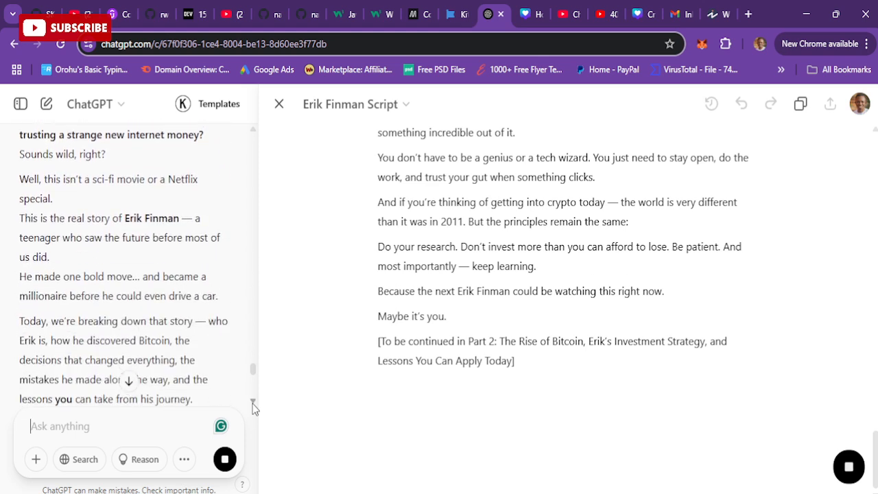
{"action": "left_click", "coordinate": [253, 404]}
{"action": "left_click", "coordinate": [253, 404]}
{"action": "left_click", "coordinate": [253, 404]}
{"action": "left_click", "coordinate": [253, 404]}
{"action": "left_click", "coordinate": [253, 404]}
{"action": "left_click", "coordinate": [253, 404]}
{"action": "left_click", "coordinate": [254, 406]}
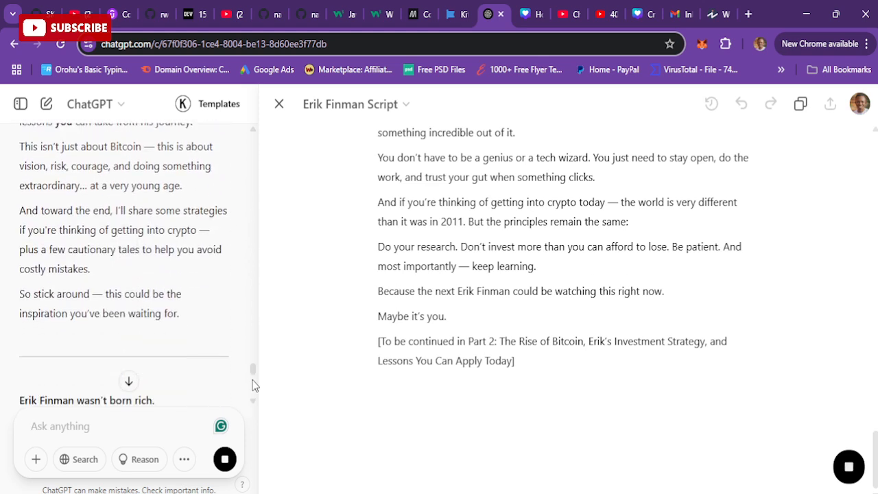
Go to the end of the regenerated script and send the message "Continue part 2".
{"action": "left_click_drag", "start_coordinate": [252, 376], "coordinate": [245, 404]}
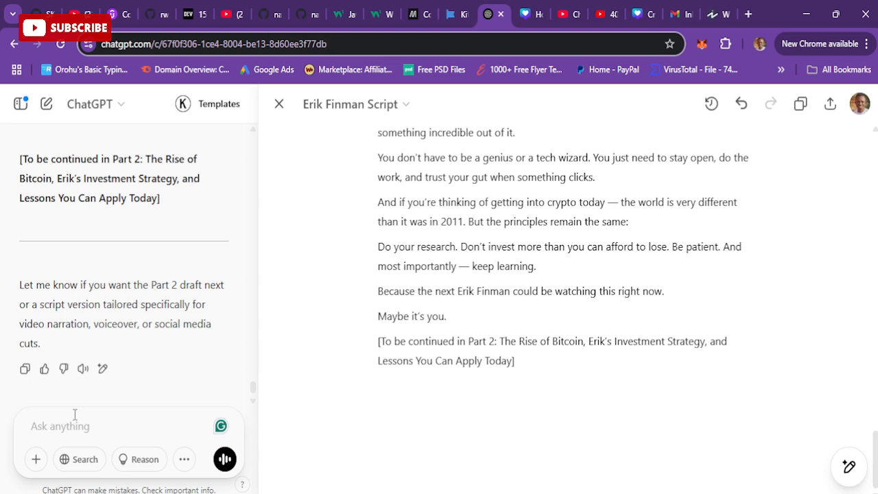
{"action": "type", "text": "Continue part 2"}
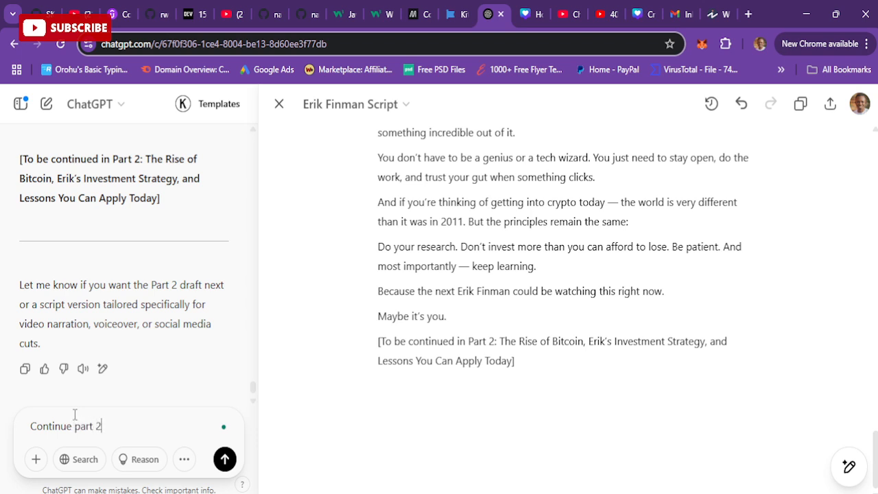
{"action": "key", "text": "Return"}
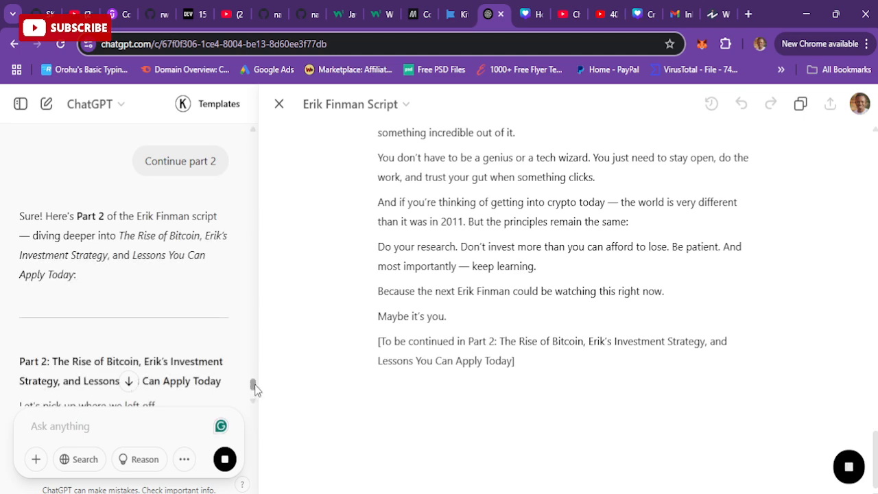
Read Part 2 of the script from its opening through the strategy and lessons sections to its end.
{"action": "scroll", "coordinate": [254, 405], "scroll_direction": "down", "scroll_amount": 3}
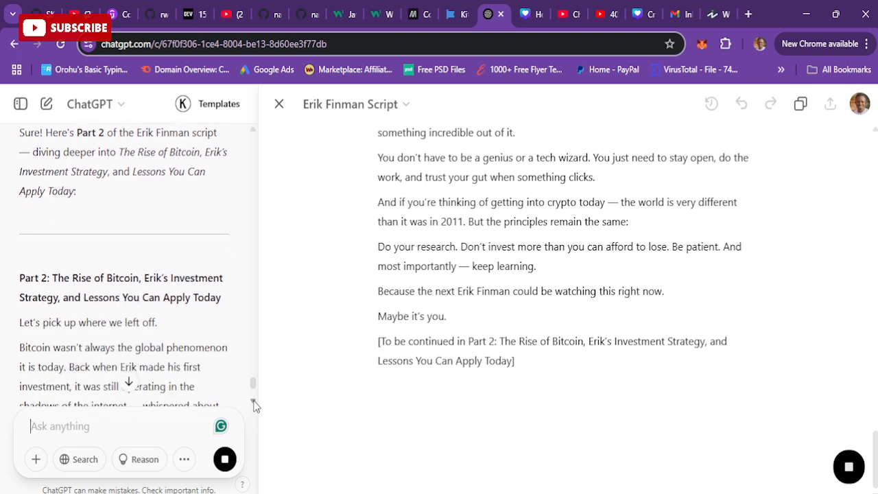
{"action": "scroll", "coordinate": [254, 405], "scroll_direction": "down", "scroll_amount": 6}
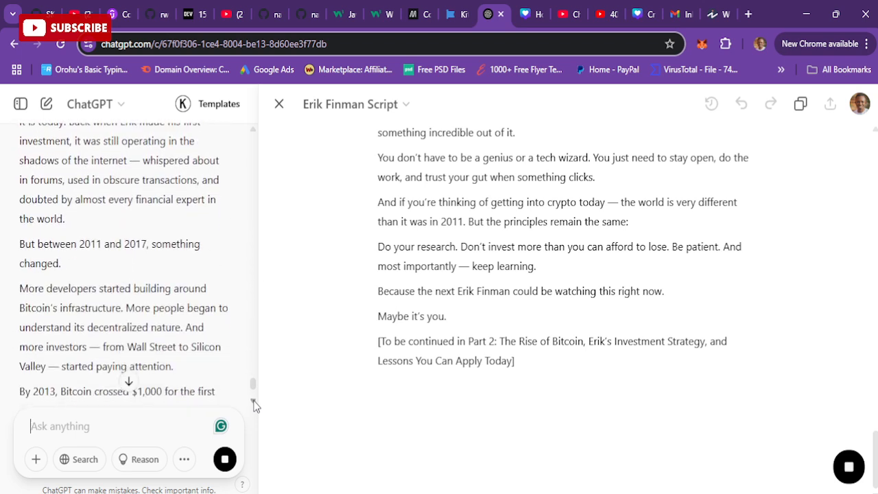
{"action": "scroll", "coordinate": [254, 405], "scroll_direction": "down", "scroll_amount": 5}
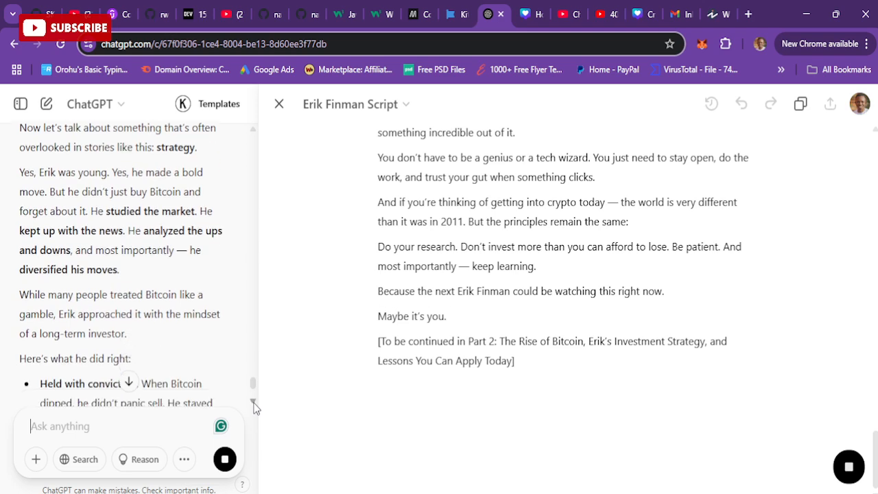
{"action": "scroll", "coordinate": [254, 405], "scroll_direction": "down", "scroll_amount": 10}
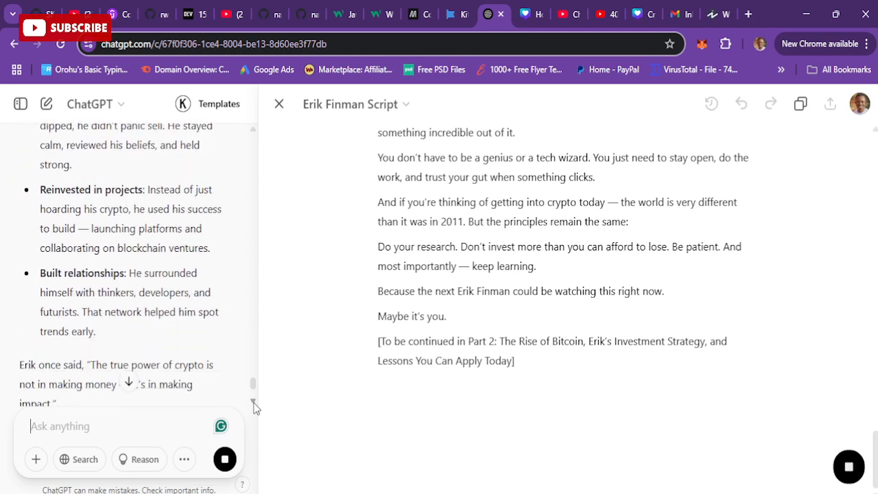
{"action": "scroll", "coordinate": [254, 406], "scroll_direction": "down", "scroll_amount": 10}
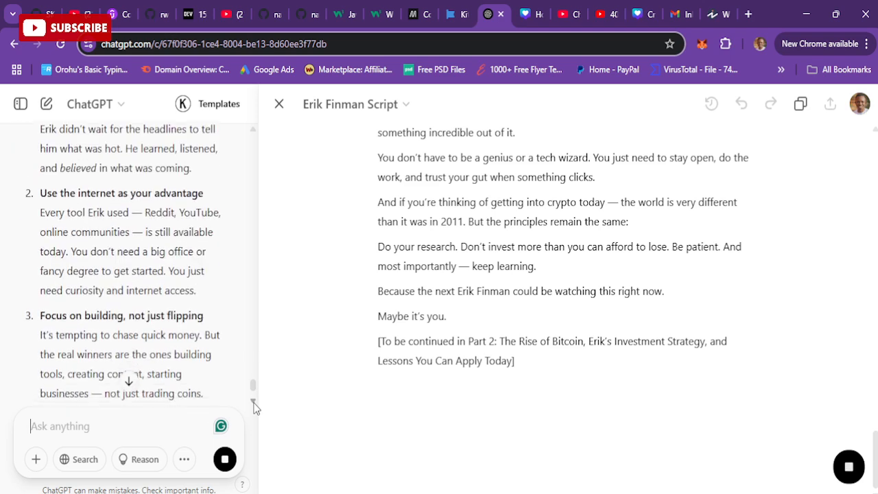
{"action": "scroll", "coordinate": [254, 406], "scroll_direction": "down", "scroll_amount": 10}
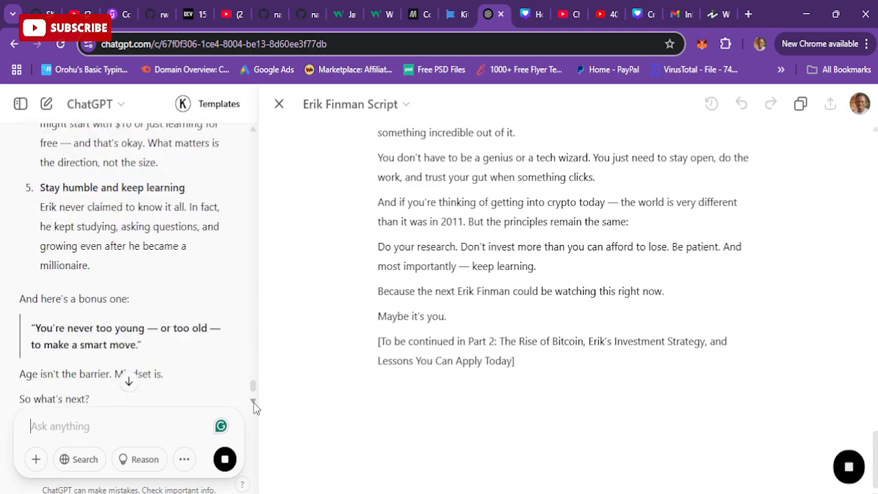
{"action": "scroll", "coordinate": [254, 406], "scroll_direction": "down", "scroll_amount": 10}
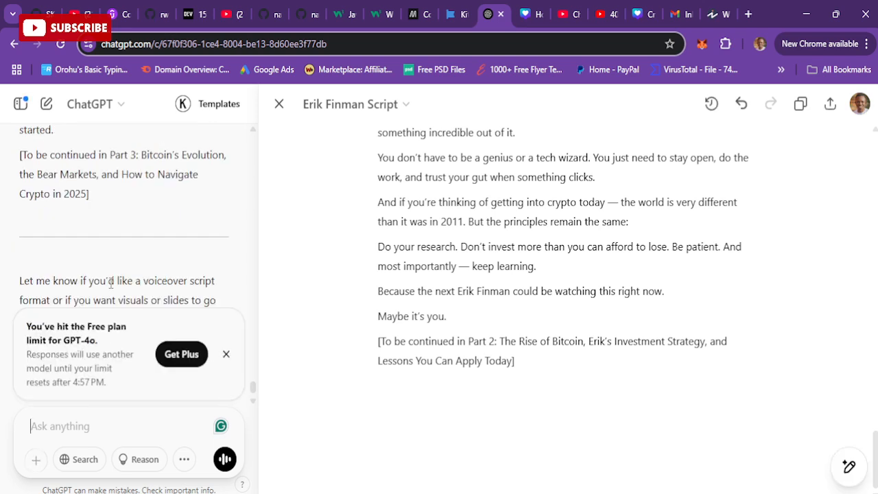
Dismiss the plan-limit notice, send "i want you to finish everything please", and skim the Part 3 reply.
{"action": "left_click", "coordinate": [226, 354]}
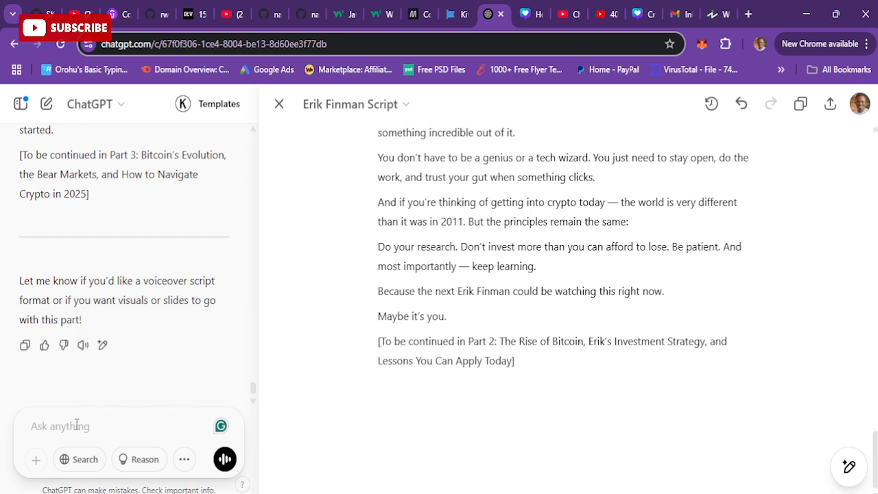
{"action": "type", "text": "io"}
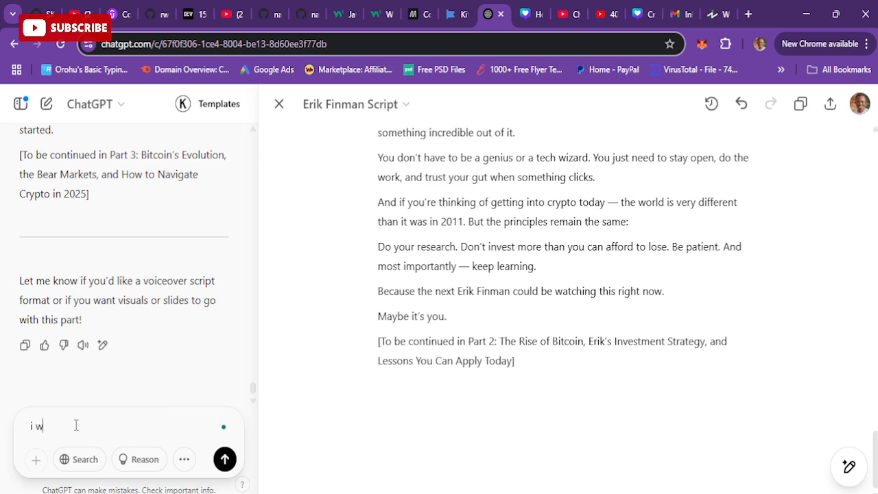
{"action": "type", "text": "want you to finish everything please"}
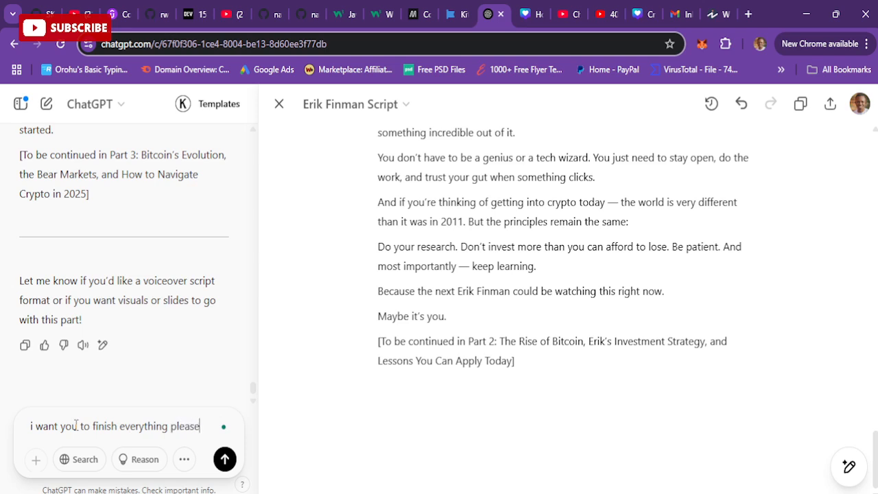
{"action": "key", "text": "Return"}
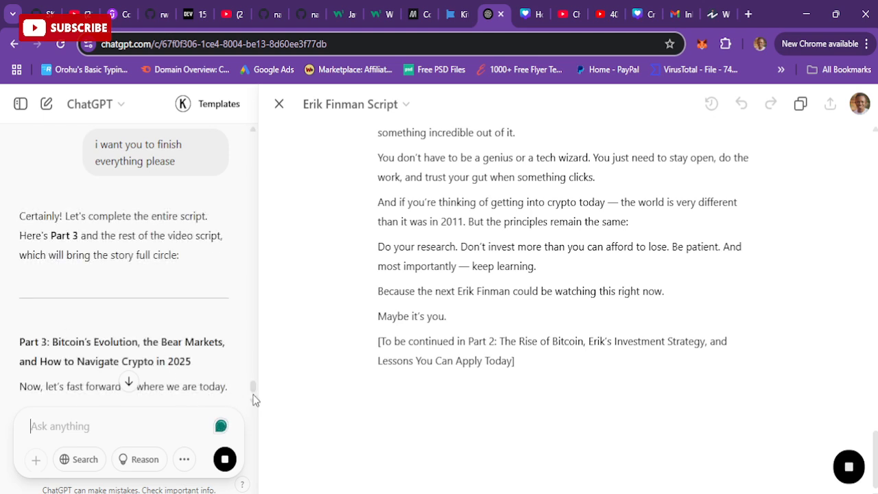
{"action": "scroll", "coordinate": [252, 401], "scroll_direction": "down", "scroll_amount": 4}
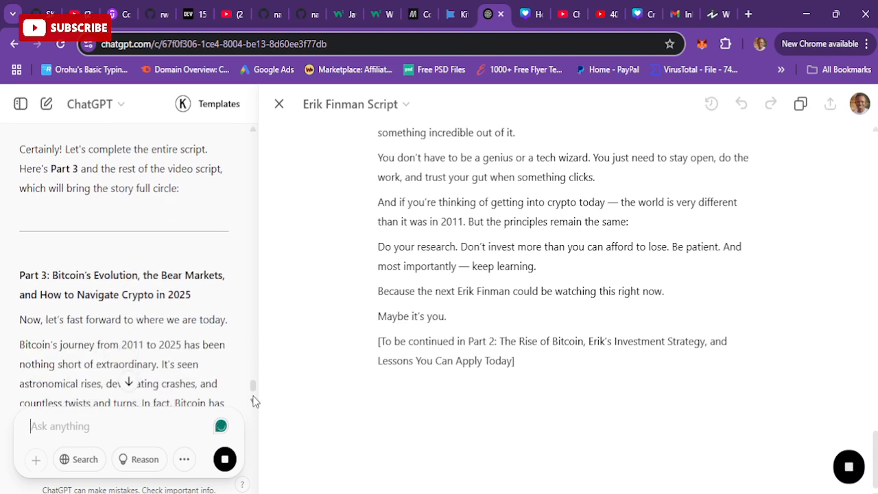
{"action": "scroll", "coordinate": [252, 405], "scroll_direction": "down", "scroll_amount": 6}
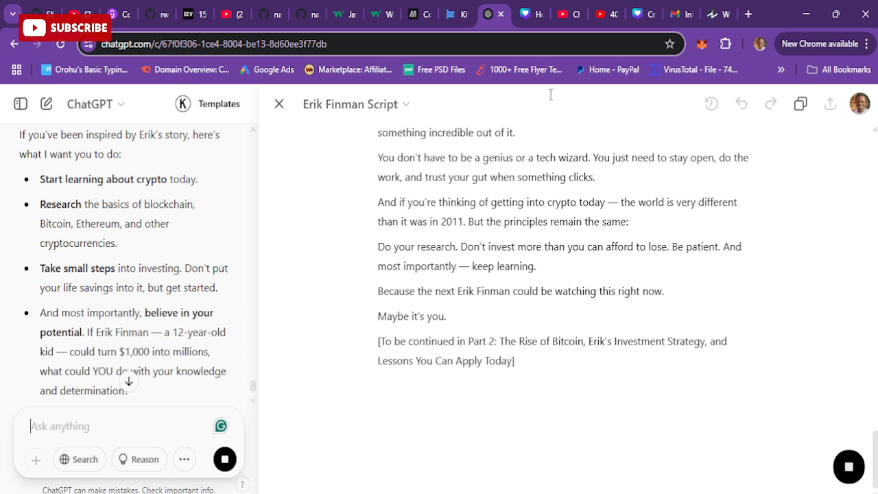
Open Google Docs in a new browser tab from the list of Google apps.
{"action": "left_click", "coordinate": [747, 14]}
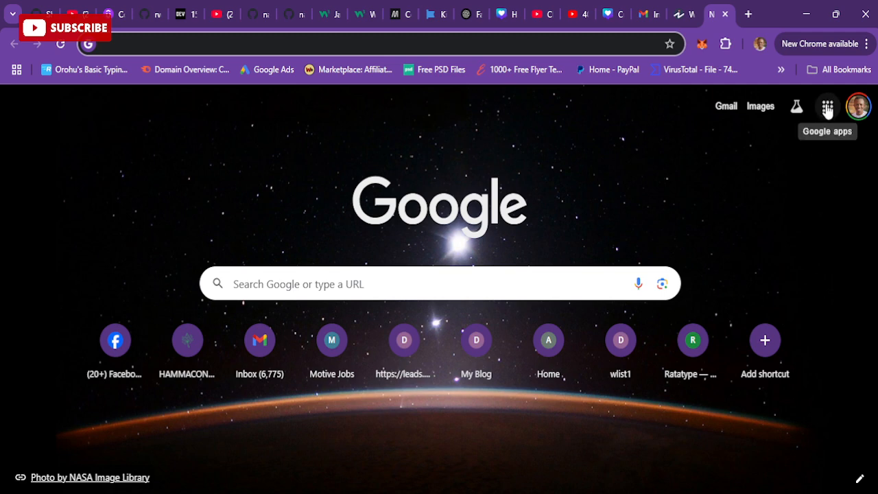
{"action": "left_click", "coordinate": [828, 107]}
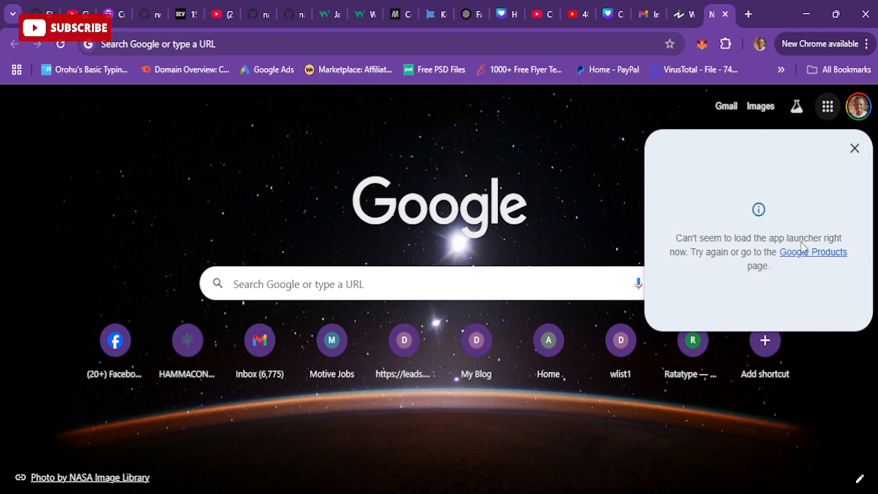
{"action": "left_click", "coordinate": [855, 150]}
{"action": "left_click", "coordinate": [830, 112]}
{"action": "left_click", "coordinate": [748, 14]}
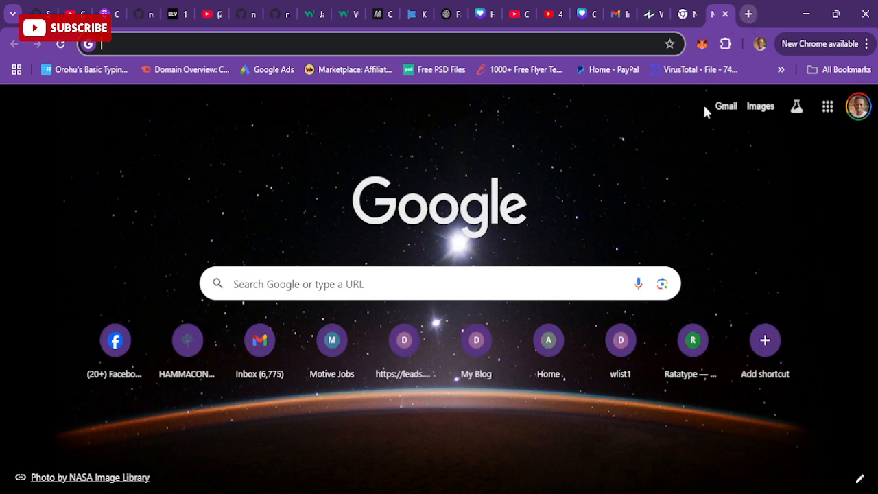
{"action": "left_click", "coordinate": [693, 15]}
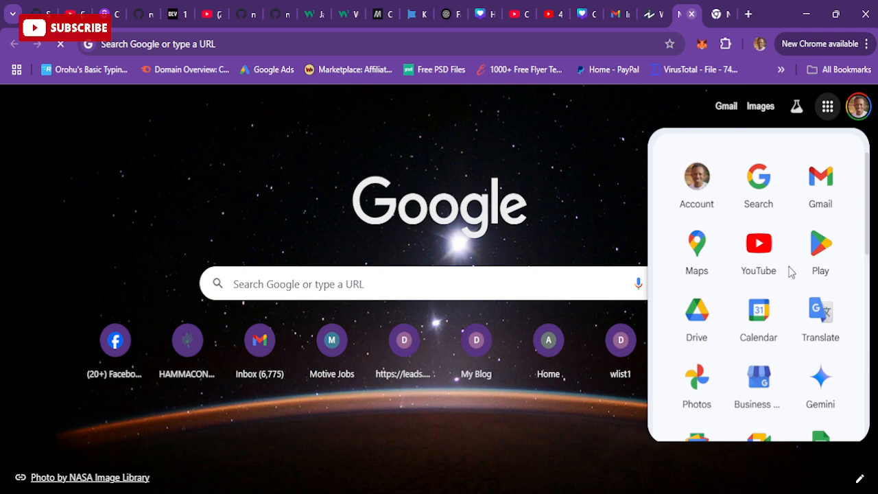
{"action": "left_click", "coordinate": [829, 107]}
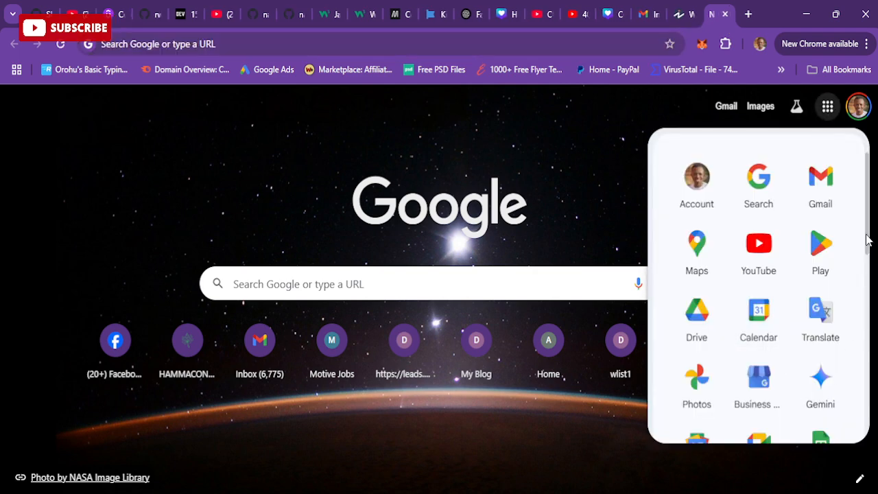
{"action": "left_click_drag", "start_coordinate": [867, 238], "coordinate": [862, 306]}
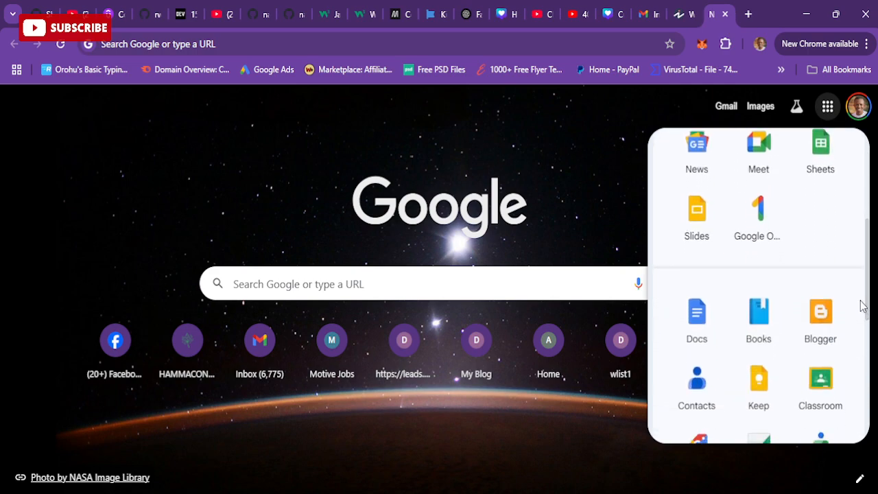
{"action": "left_click", "coordinate": [706, 328]}
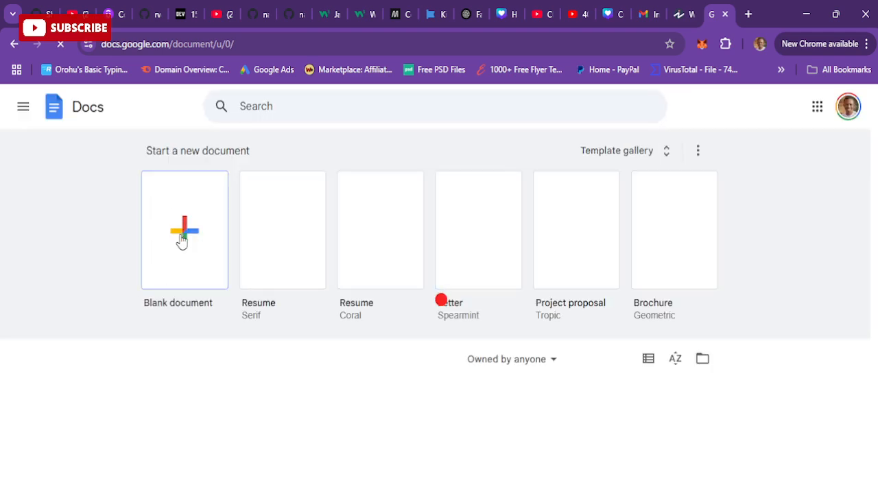
Return to the ChatGPT conversation and skim the canvas script from its beginning to its end.
{"action": "left_click", "coordinate": [463, 17]}
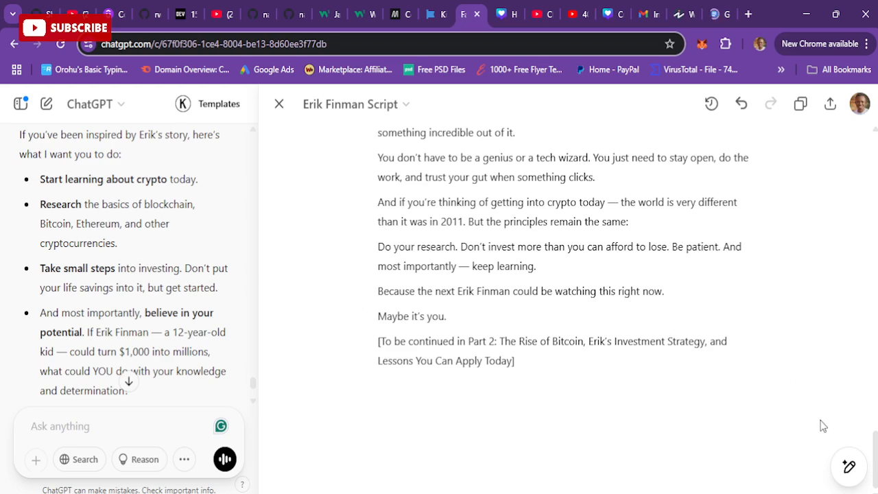
{"action": "scroll", "coordinate": [875, 453], "scroll_direction": "up", "scroll_amount": 20}
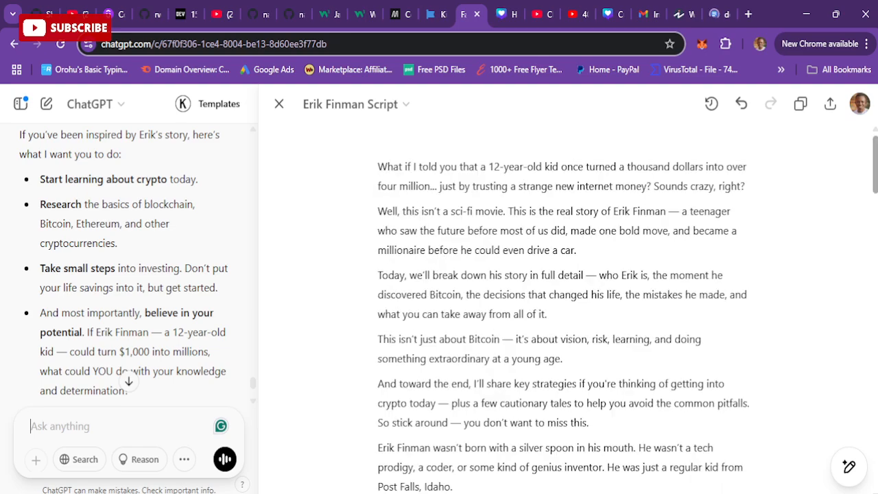
{"action": "scroll", "coordinate": [562, 308], "scroll_direction": "down", "scroll_amount": 20}
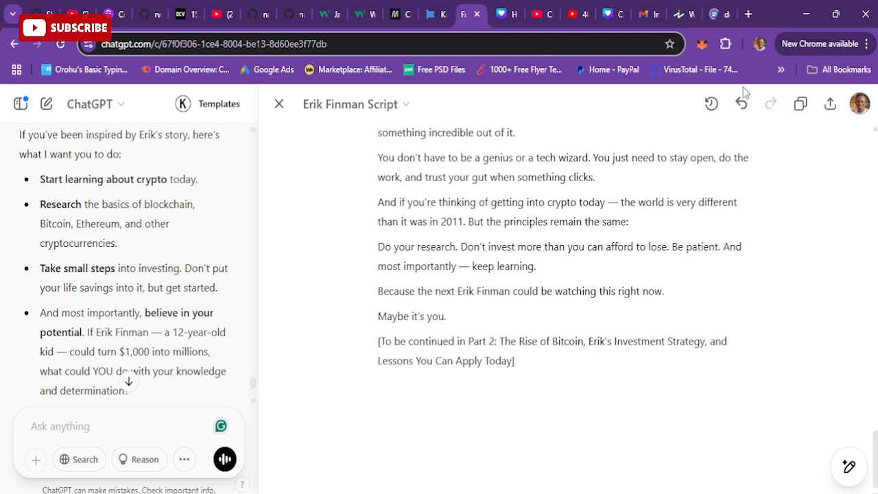
Copy the full Erik Finman Script from the canvas and close the canvas.
{"action": "left_click", "coordinate": [800, 107]}
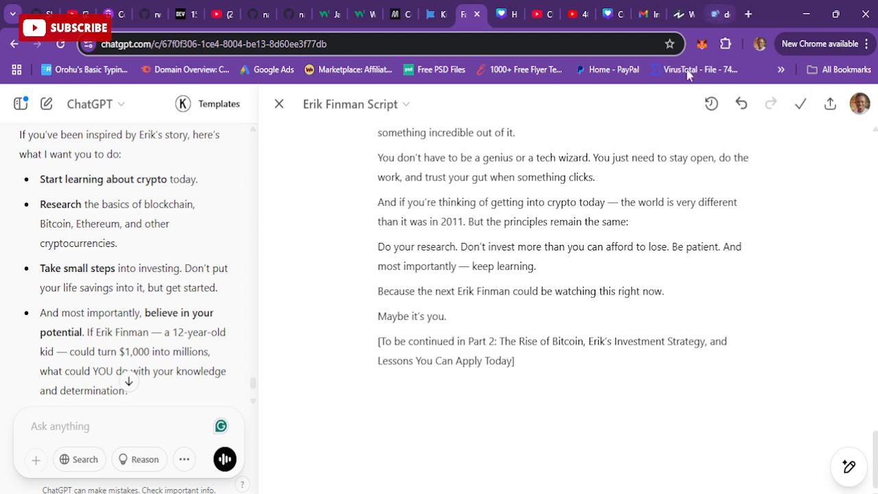
{"action": "left_click", "coordinate": [280, 105]}
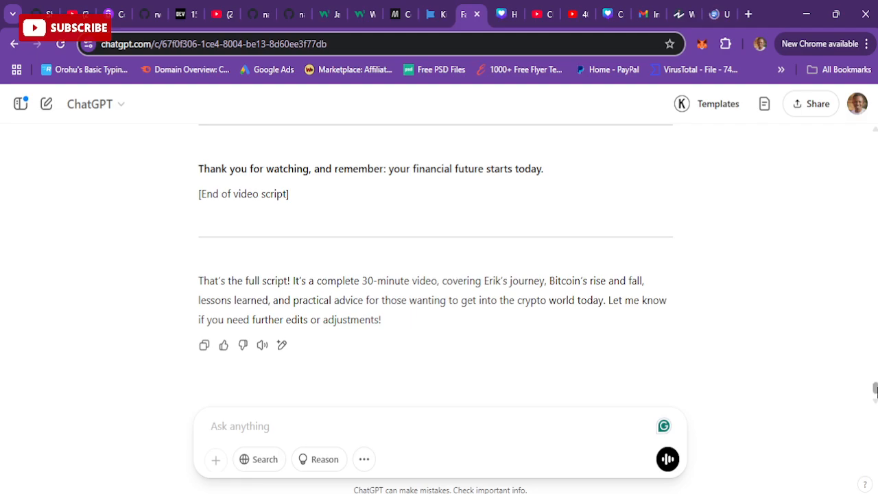
Review the chat version of the script from Erik's childhood through the takeaways to the start of Part 2.
{"action": "left_click_drag", "start_coordinate": [875, 389], "coordinate": [875, 328]}
{"action": "scroll", "coordinate": [874, 312], "scroll_direction": "up", "scroll_amount": 3}
{"action": "scroll", "coordinate": [875, 313], "scroll_direction": "down", "scroll_amount": 2}
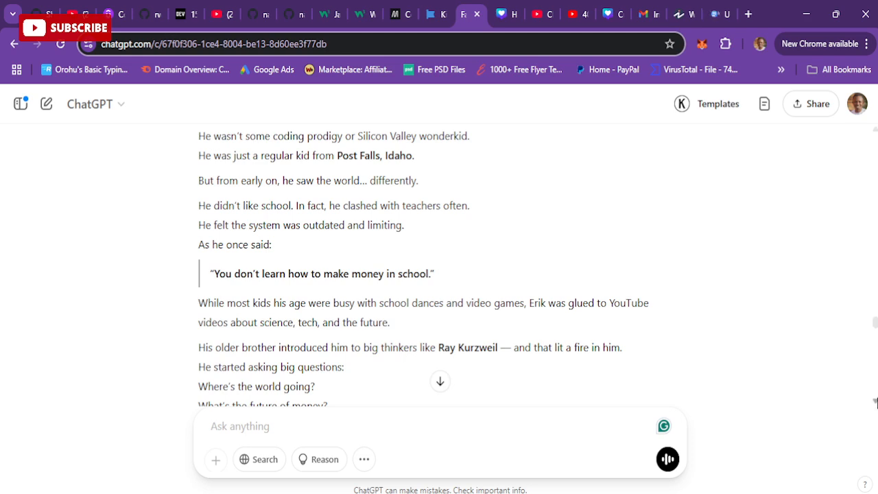
{"action": "scroll", "coordinate": [875, 401], "scroll_direction": "down", "scroll_amount": 5}
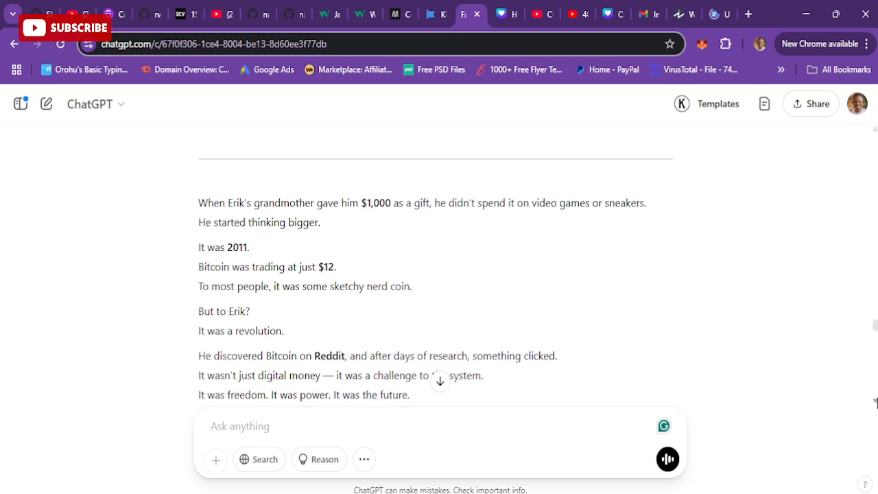
{"action": "scroll", "coordinate": [875, 401], "scroll_direction": "down", "scroll_amount": 5}
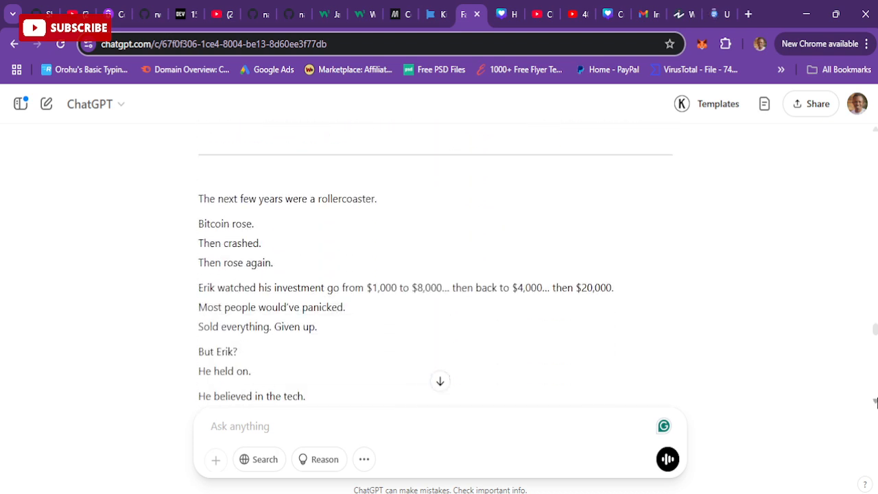
{"action": "scroll", "coordinate": [875, 401], "scroll_direction": "down", "scroll_amount": 6}
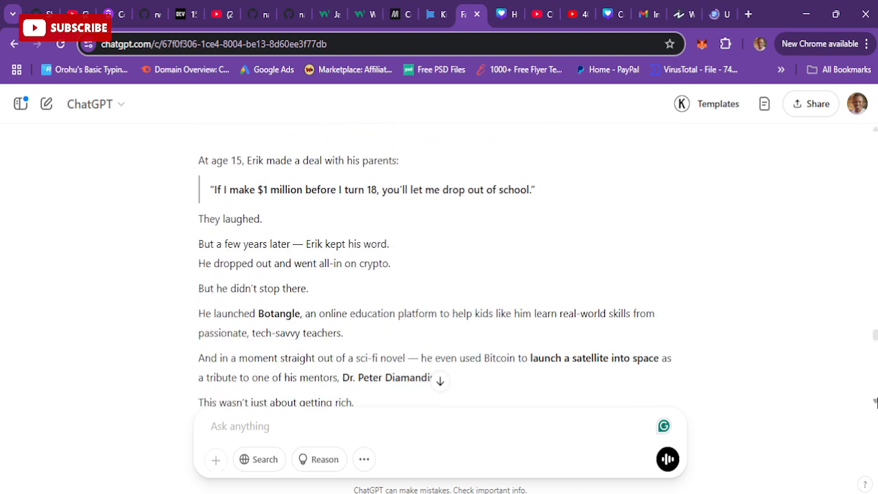
{"action": "scroll", "coordinate": [875, 401], "scroll_direction": "down", "scroll_amount": 5}
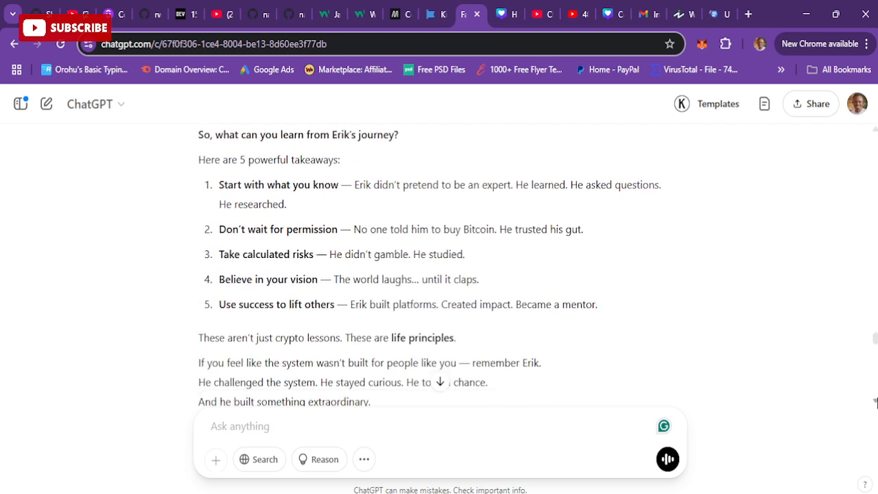
{"action": "scroll", "coordinate": [875, 402], "scroll_direction": "down", "scroll_amount": 6}
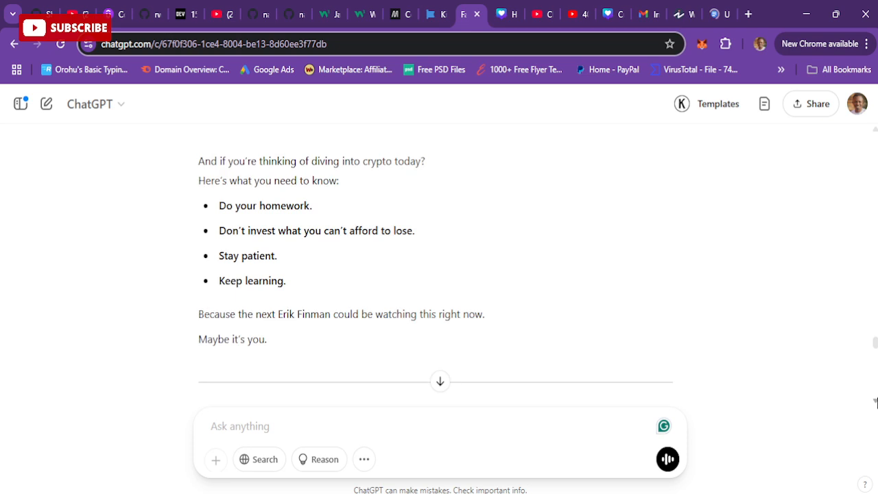
{"action": "scroll", "coordinate": [875, 402], "scroll_direction": "down", "scroll_amount": 5}
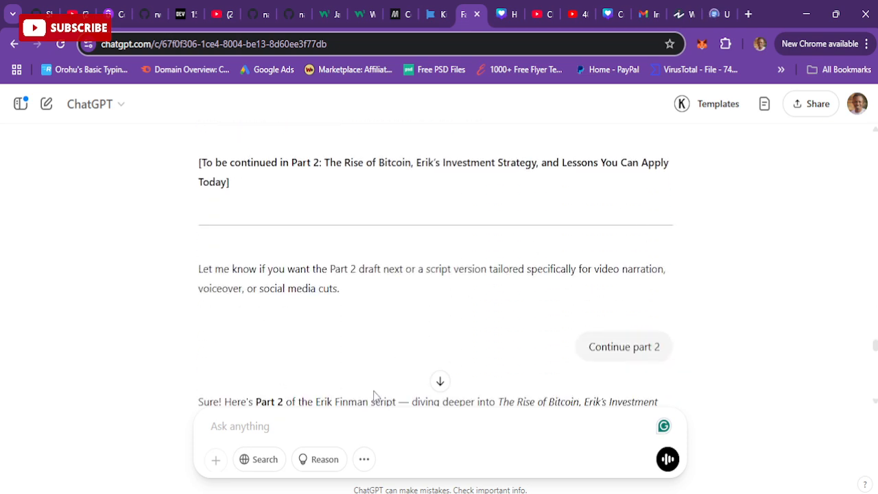
{"action": "scroll", "coordinate": [875, 406], "scroll_direction": "down", "scroll_amount": 3}
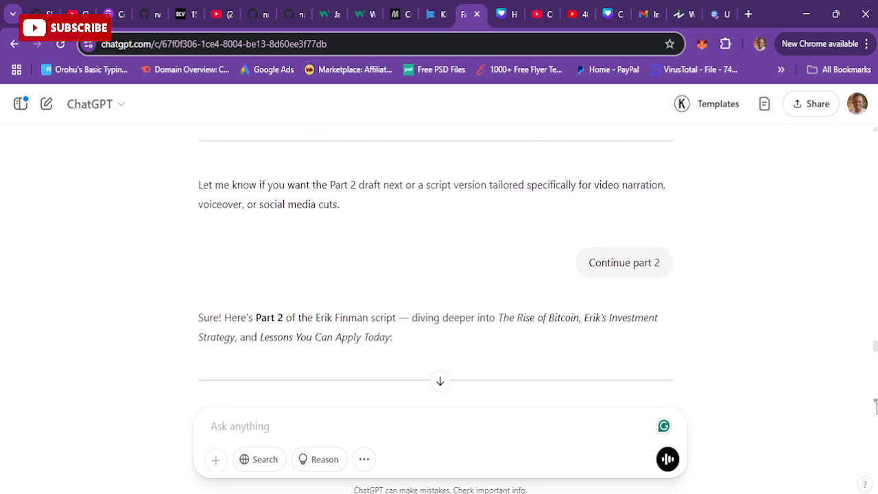
{"action": "scroll", "coordinate": [875, 406], "scroll_direction": "down", "scroll_amount": 3}
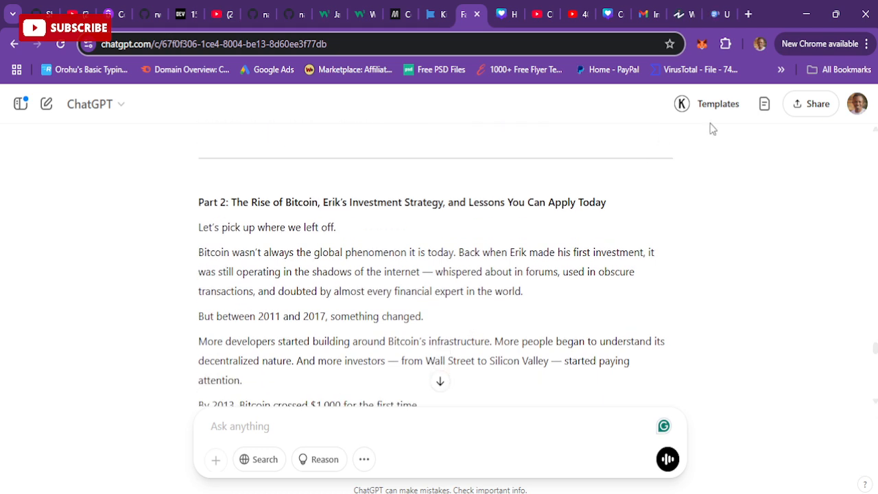
Switch to Google Docs, paste the copied script into the blank document, and make its closing "To be continued in Part 2" line bold at size 12.
{"action": "left_click", "coordinate": [722, 12]}
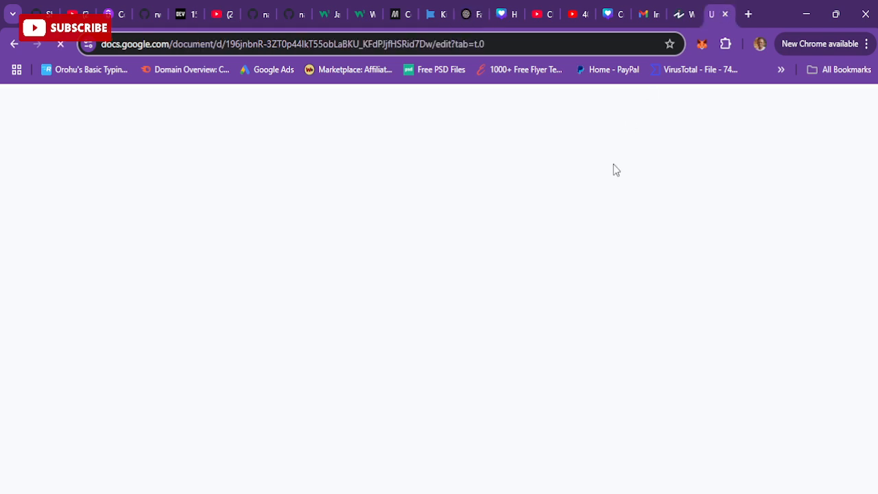
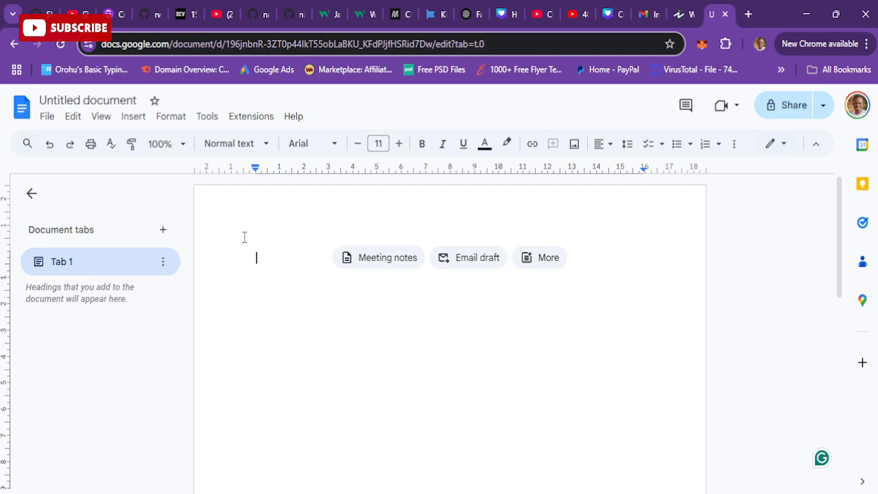
{"action": "key", "text": "ctrl+v"}
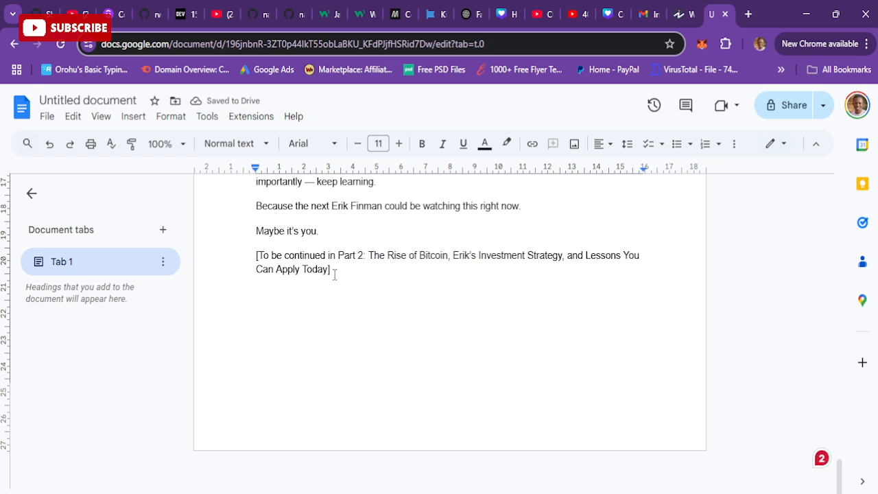
{"action": "triple_click", "coordinate": [253, 259]}
{"action": "left_click", "coordinate": [253, 259]}
{"action": "left_click_drag", "start_coordinate": [253, 259], "coordinate": [407, 298]}
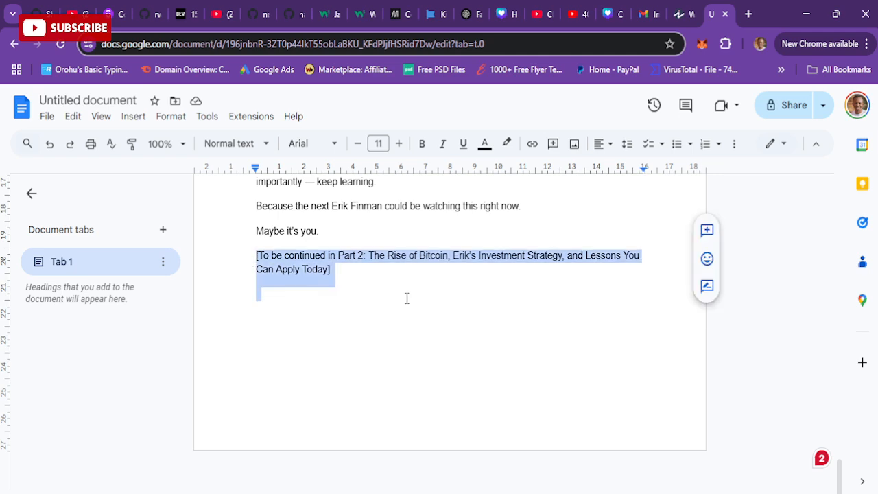
{"action": "left_click", "coordinate": [423, 145]}
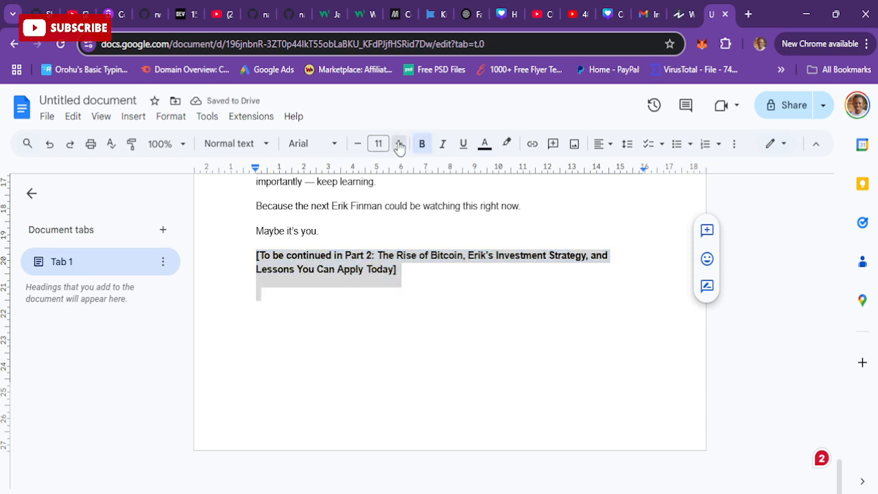
{"action": "left_click", "coordinate": [399, 144]}
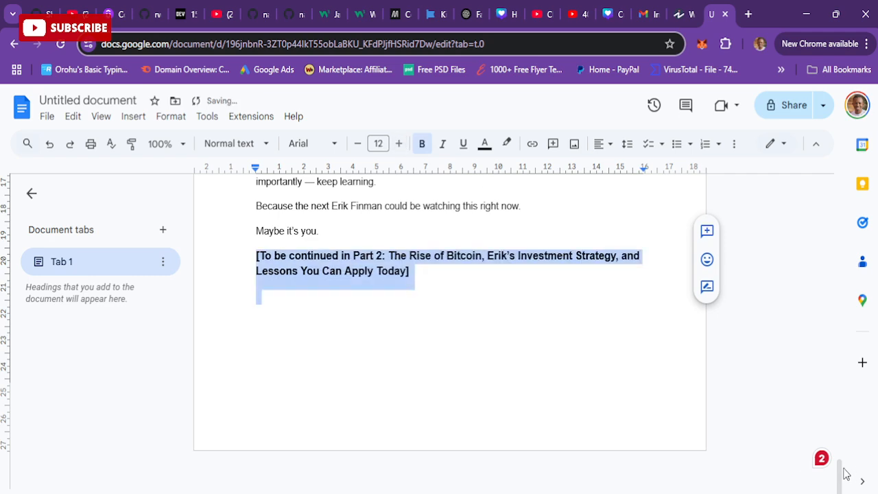
Copy ChatGPT's full Part 2 reply and paste it below the closing line of the first part in the Google Docs document.
{"action": "left_click", "coordinate": [464, 16]}
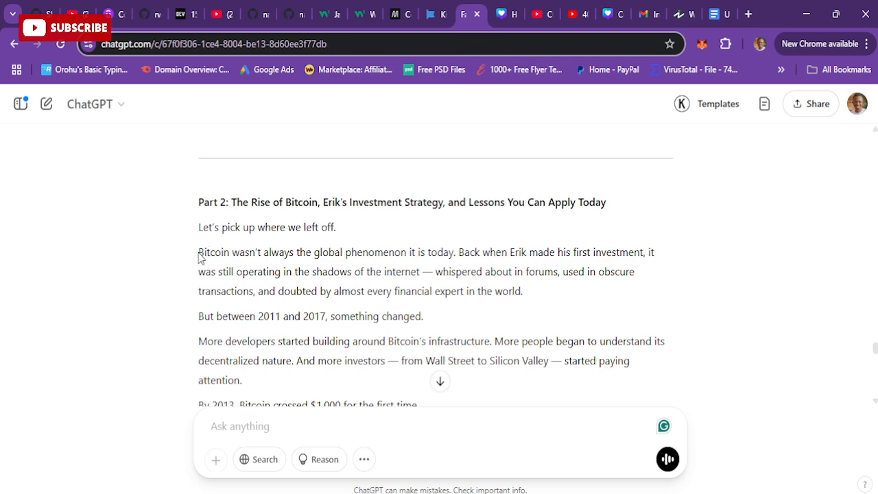
{"action": "left_click_drag", "start_coordinate": [200, 256], "coordinate": [398, 363]}
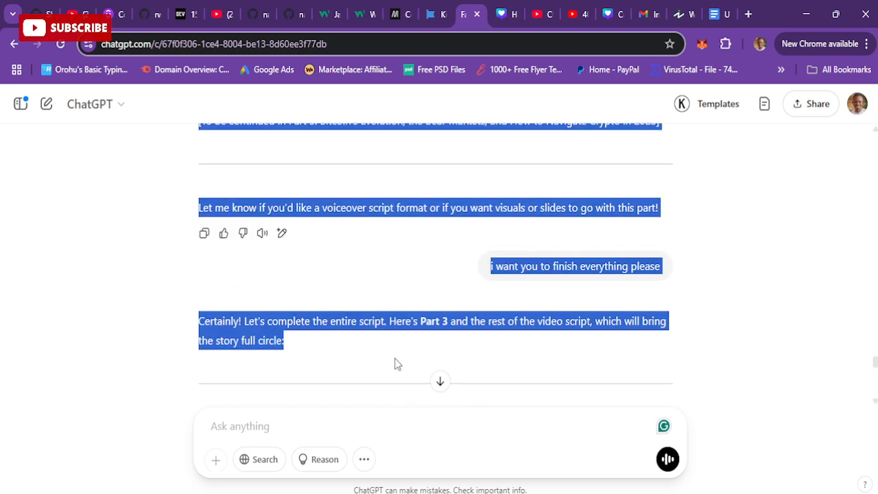
{"action": "left_click", "coordinate": [203, 234]}
{"action": "left_click", "coordinate": [720, 14]}
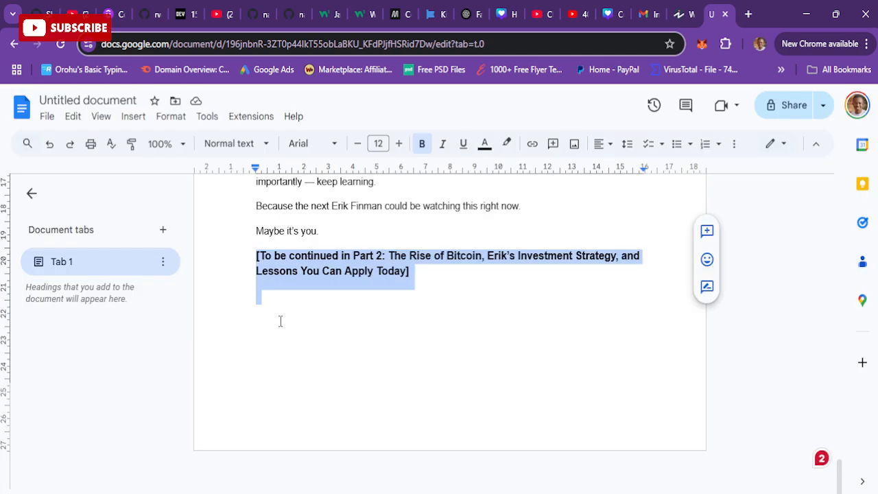
{"action": "left_click", "coordinate": [280, 321]}
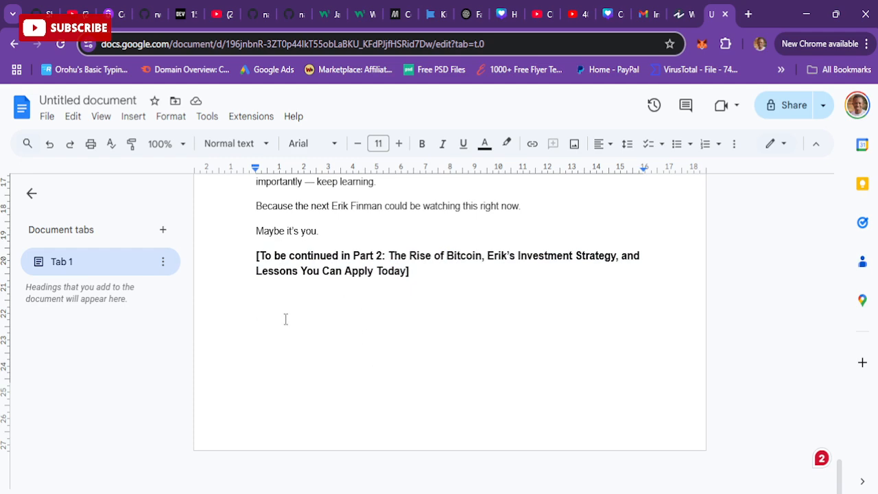
{"action": "key", "text": "ctrl+v"}
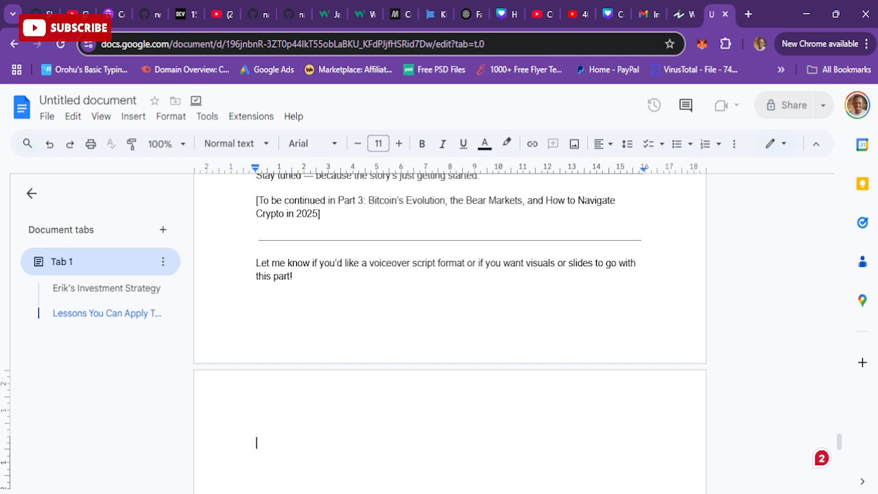
Copy ChatGPT's full Part 3 reply and add it to the end of the Google Docs document, after Part 2.
{"action": "left_click", "coordinate": [468, 14]}
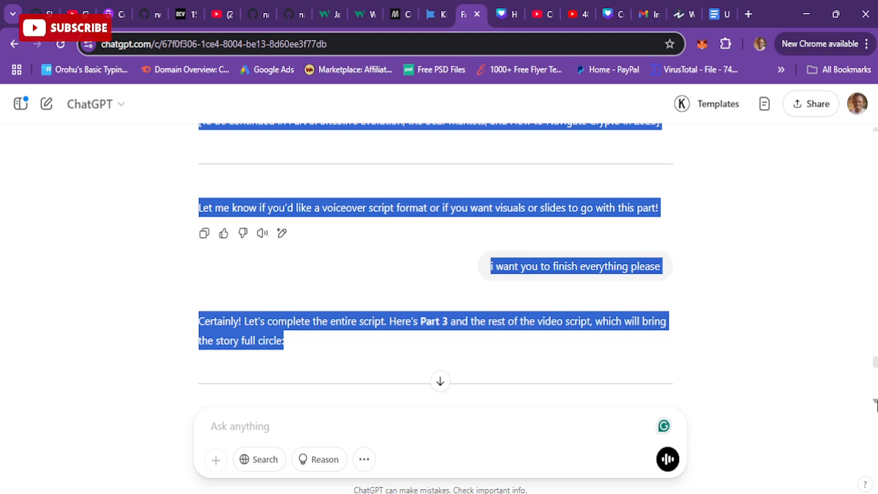
{"action": "scroll", "coordinate": [876, 404], "scroll_direction": "down", "scroll_amount": 10}
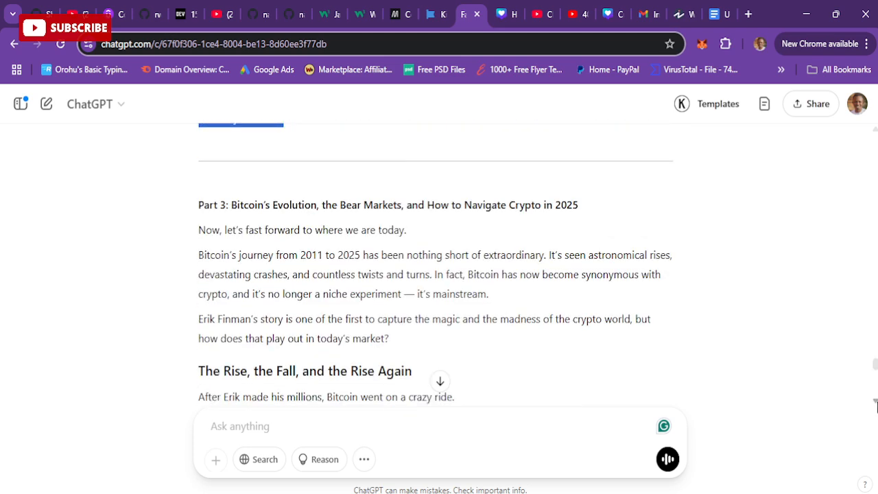
{"action": "scroll", "coordinate": [876, 405], "scroll_direction": "down", "scroll_amount": 15}
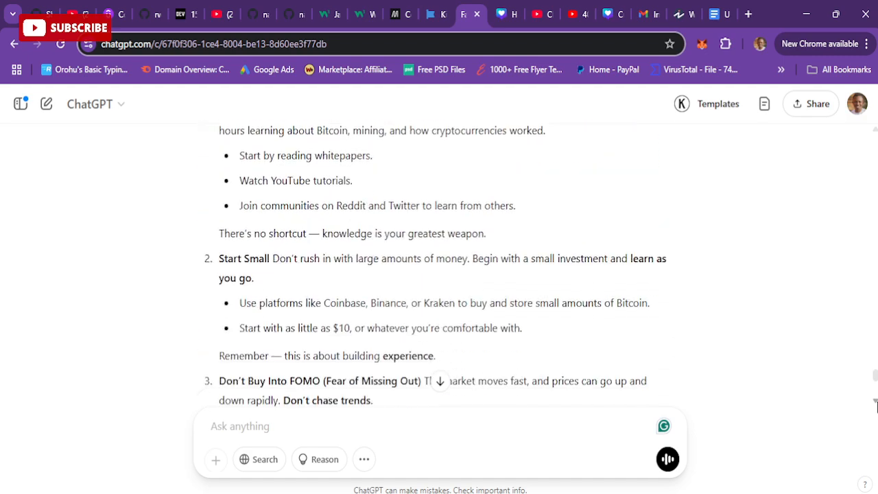
{"action": "scroll", "coordinate": [876, 405], "scroll_direction": "down", "scroll_amount": 15}
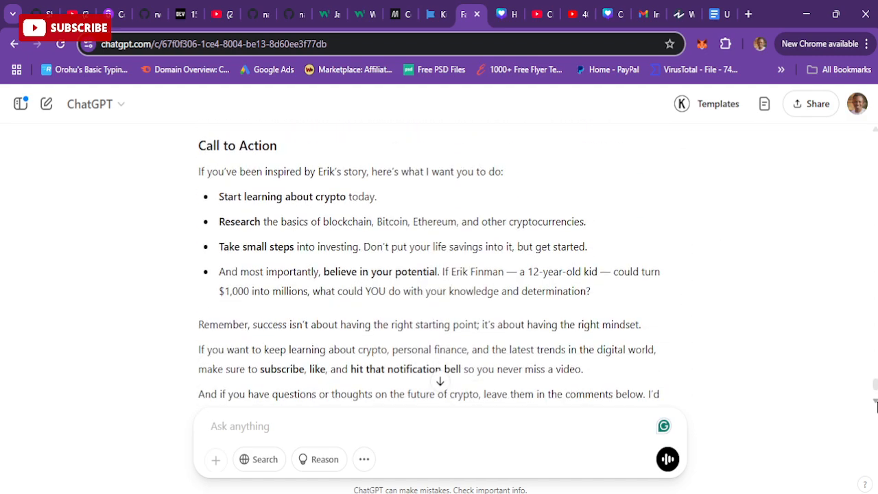
{"action": "scroll", "coordinate": [876, 405], "scroll_direction": "down", "scroll_amount": 8}
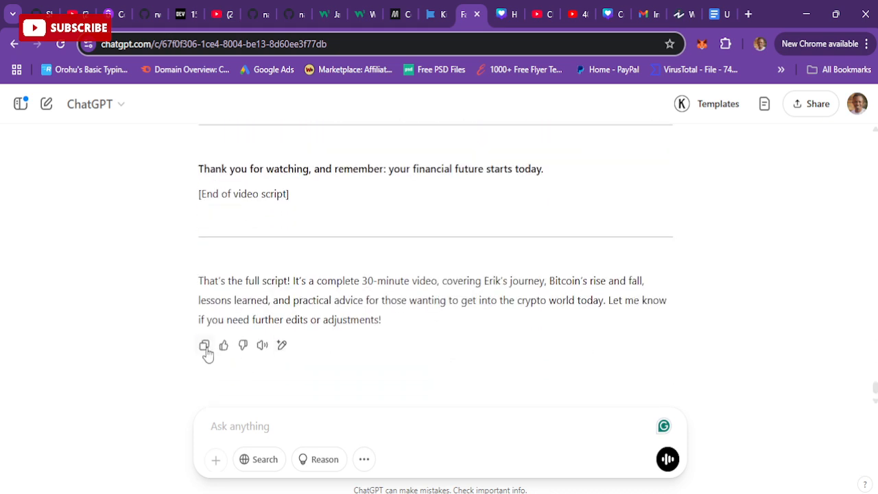
{"action": "left_click", "coordinate": [205, 347]}
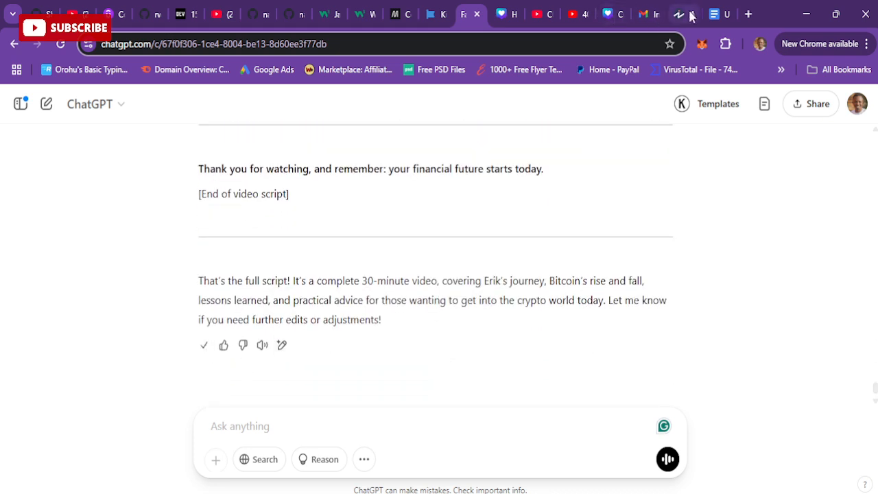
{"action": "left_click", "coordinate": [717, 14]}
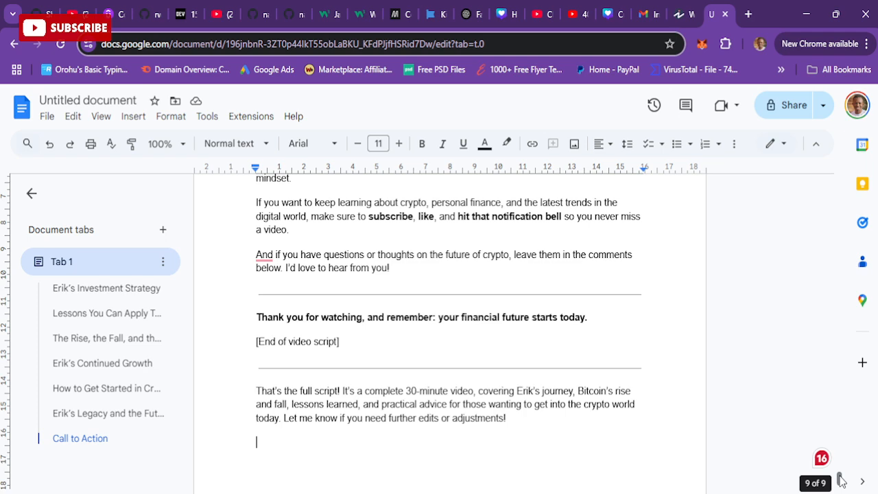
Review the assembled script from its opening line through the numbered lessons to the end of the first part.
{"action": "left_click_drag", "start_coordinate": [840, 480], "coordinate": [828, 177]}
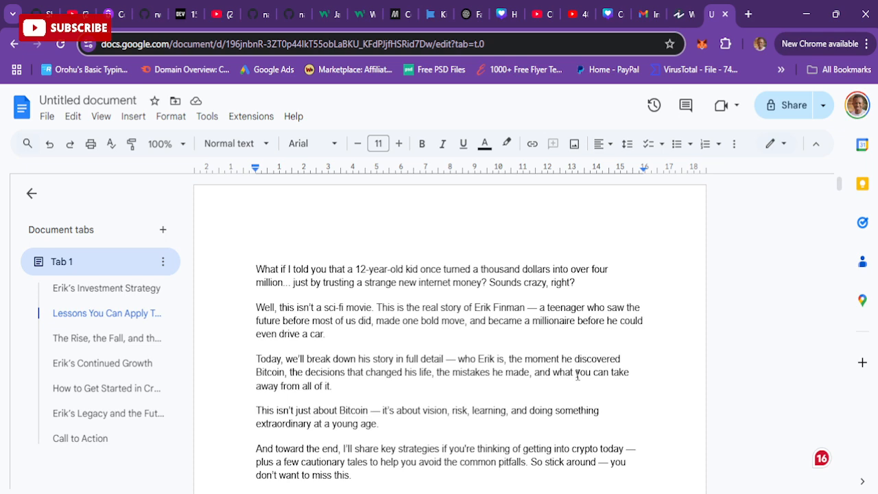
{"action": "scroll", "coordinate": [577, 375], "scroll_direction": "down", "scroll_amount": 2}
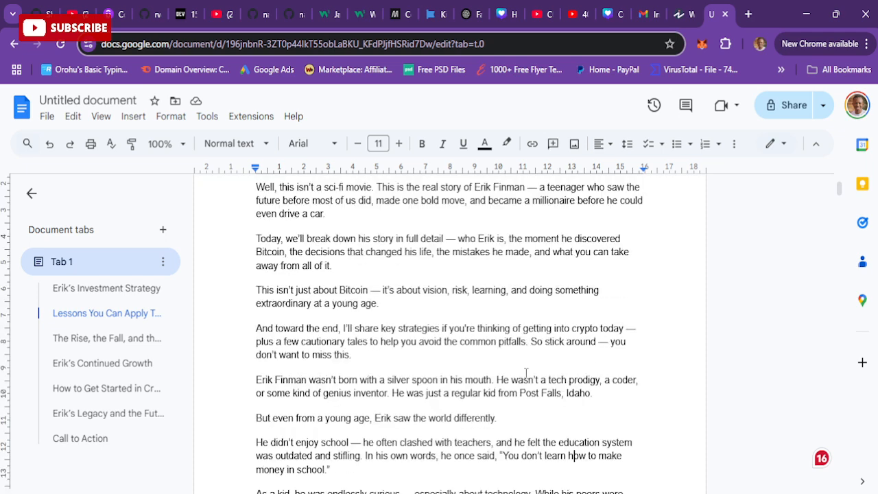
{"action": "key", "text": "ctrl+Down"}
{"action": "key", "text": "ctrl+Down"}
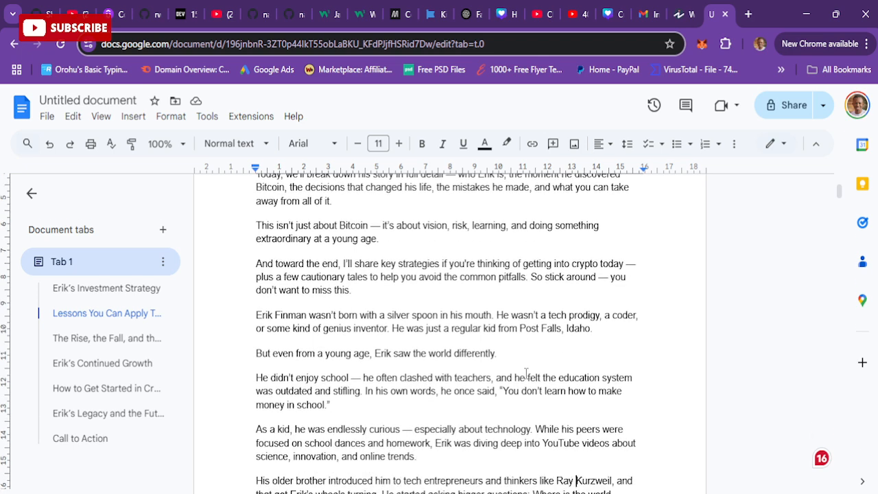
{"action": "key", "text": "ctrl+Down"}
{"action": "key", "text": "ctrl+Down"}
{"action": "key", "text": "ctrl+Down"}
{"action": "key", "text": "ctrl+Down"}
{"action": "key", "text": "ctrl+Down"}
{"action": "key", "text": "ctrl+Down"}
{"action": "key", "text": "ctrl+Down"}
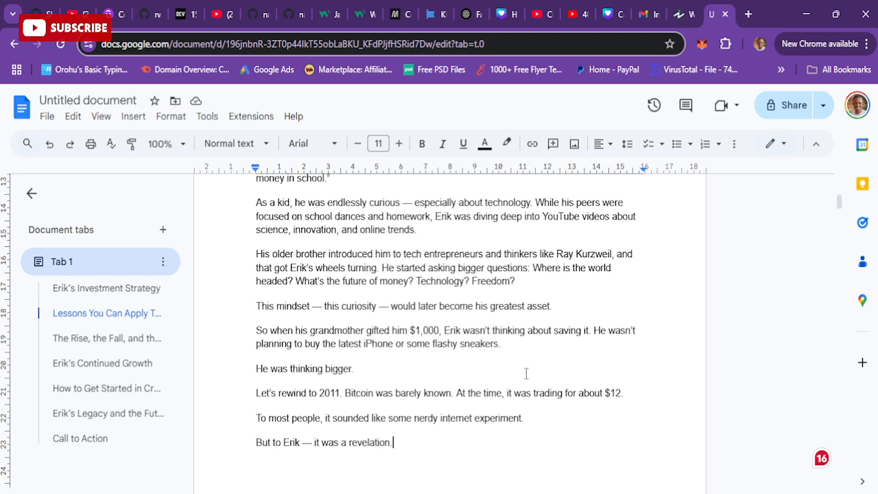
{"action": "key", "text": "ctrl+Down"}
{"action": "key", "text": "ctrl+Down"}
{"action": "key", "text": "ctrl+Down"}
{"action": "key", "text": "ctrl+Down"}
{"action": "key", "text": "ctrl+Down"}
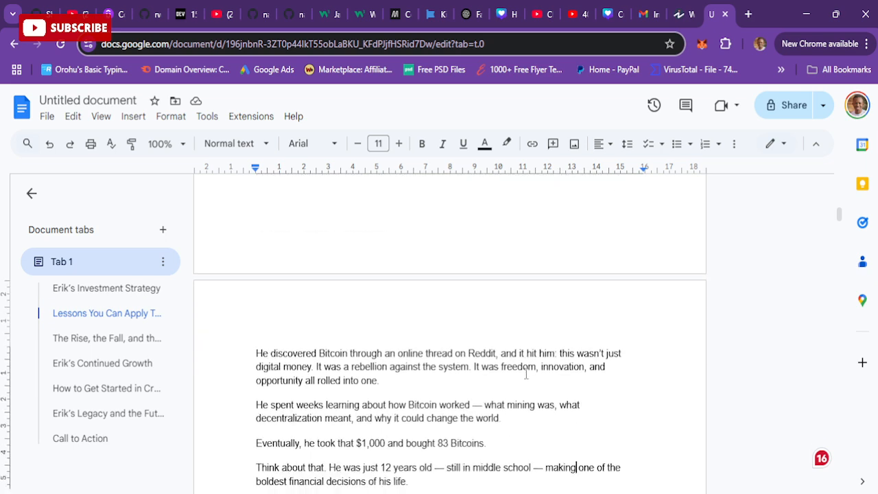
{"action": "key", "text": "ctrl+Down"}
{"action": "key", "text": "ctrl+Down"}
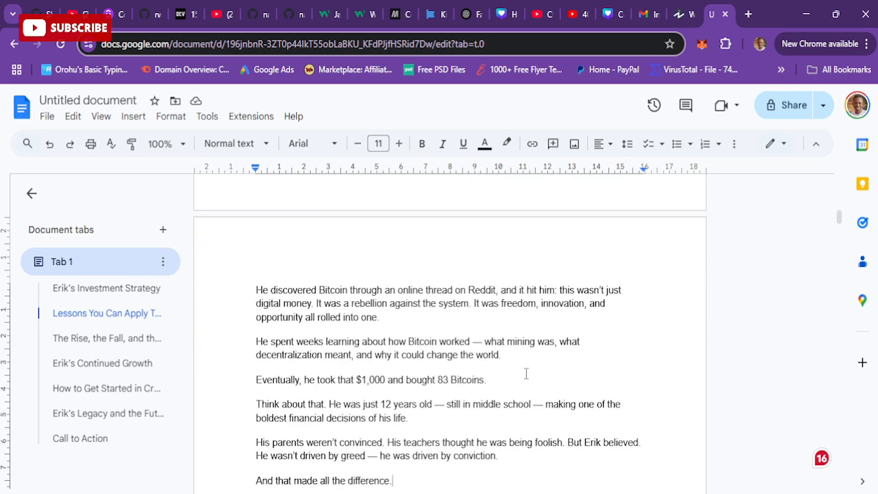
{"action": "key", "text": "ctrl+Down"}
{"action": "key", "text": "ctrl+Down"}
{"action": "key", "text": "ctrl+Down"}
{"action": "key", "text": "ctrl+Down"}
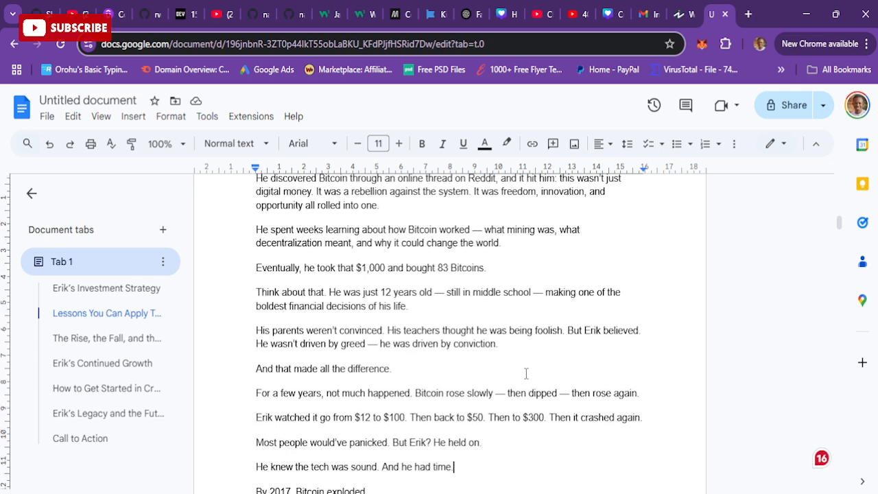
{"action": "key", "text": "ctrl+Down"}
{"action": "key", "text": "ctrl+Down"}
{"action": "key", "text": "ctrl+Down"}
{"action": "key", "text": "ctrl+Down"}
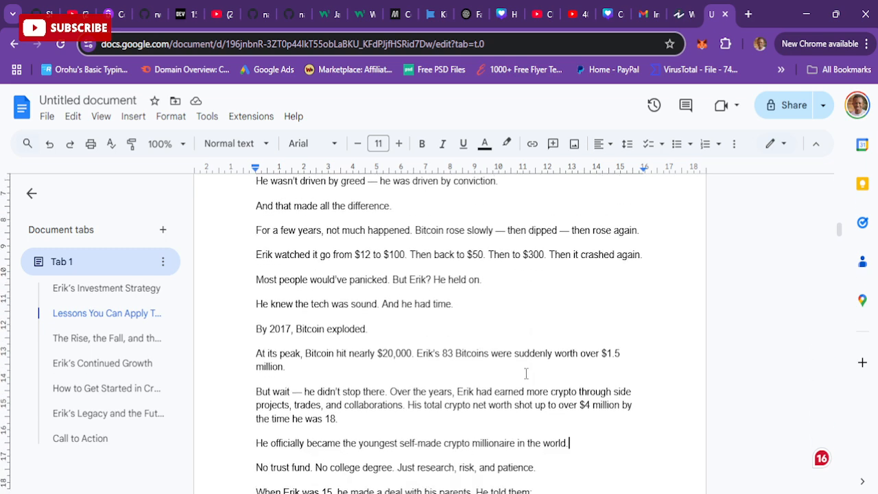
{"action": "key", "text": "ctrl+Down"}
{"action": "key", "text": "ctrl+Down"}
{"action": "key", "text": "ctrl+Down"}
{"action": "key", "text": "ctrl+Down"}
{"action": "key", "text": "ctrl+Down"}
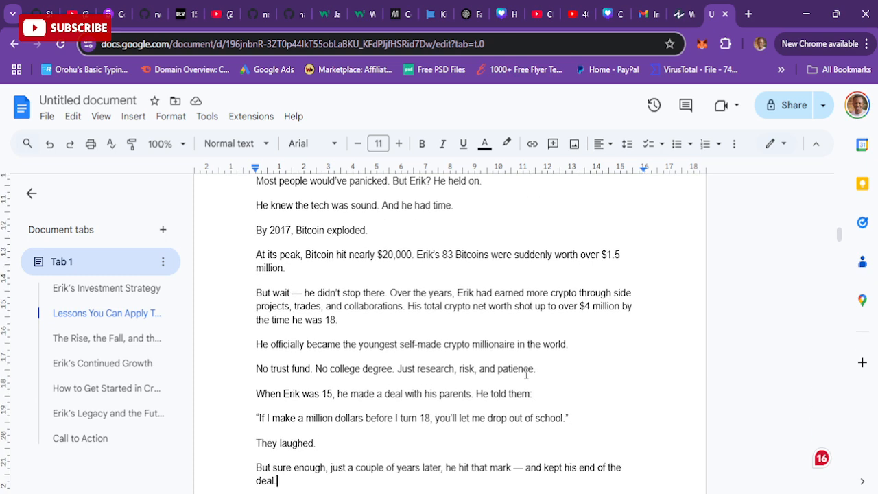
{"action": "key", "text": "ctrl+Down"}
{"action": "key", "text": "ctrl+Down"}
{"action": "key", "text": "ctrl+Down"}
{"action": "key", "text": "ctrl+Down"}
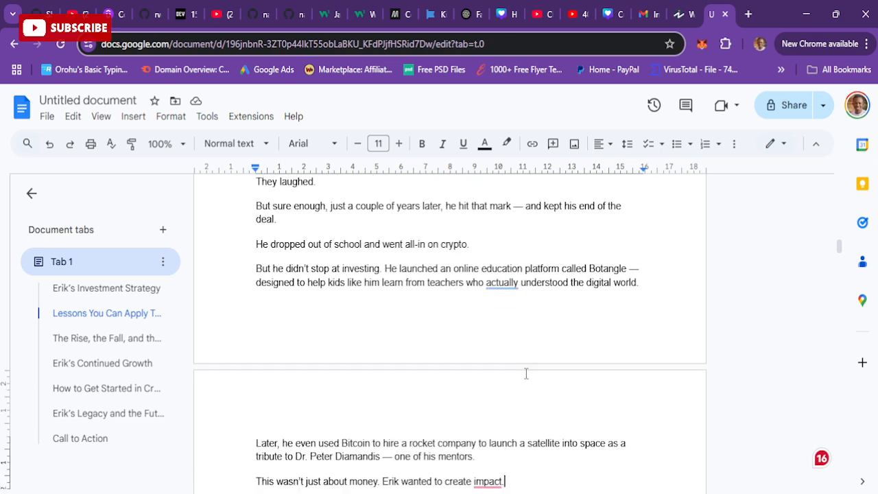
{"action": "key", "text": "ctrl+Down"}
{"action": "key", "text": "ctrl+Down"}
{"action": "key", "text": "ctrl+Down"}
{"action": "key", "text": "ctrl+Down"}
{"action": "key", "text": "ctrl+Down"}
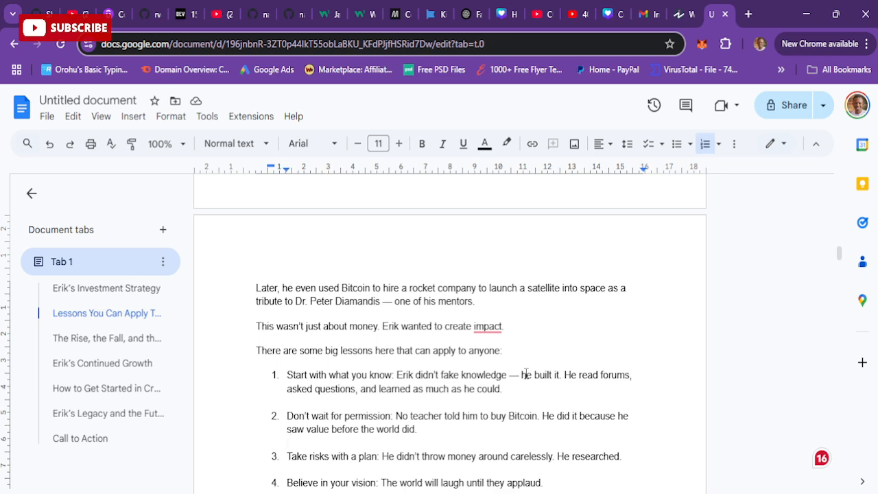
{"action": "key", "text": "Down"}
{"action": "key", "text": "Down"}
{"action": "key", "text": "Down"}
{"action": "key", "text": "Down"}
{"action": "key", "text": "Down"}
{"action": "key", "text": "Down"}
{"action": "key", "text": "Down"}
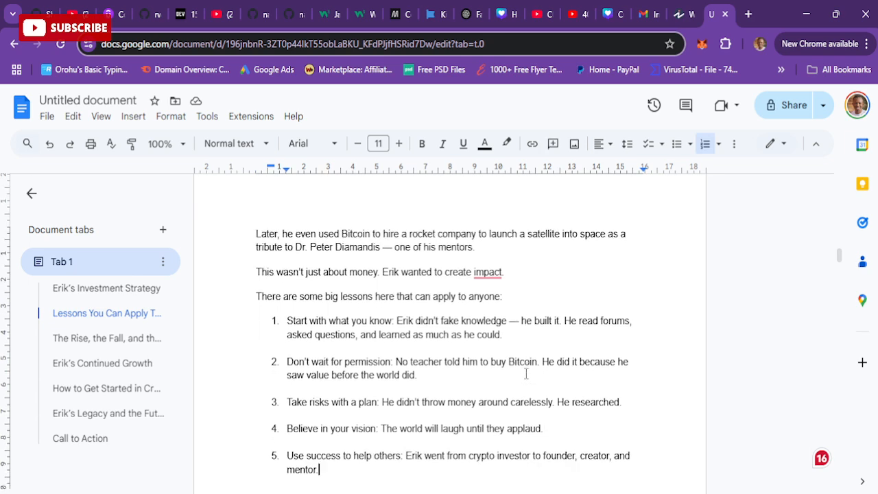
{"action": "key", "text": "Down"}
{"action": "key", "text": "Down"}
{"action": "key", "text": "Down"}
{"action": "key", "text": "Down"}
{"action": "key", "text": "Down"}
{"action": "key", "text": "Down"}
{"action": "key", "text": "Down"}
{"action": "key", "text": "Down"}
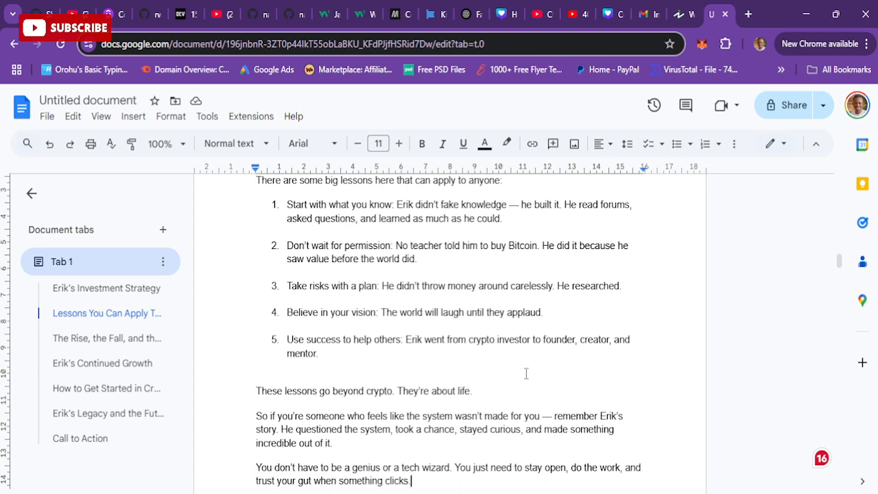
{"action": "key", "text": "Down"}
{"action": "key", "text": "Down"}
{"action": "key", "text": "Down"}
{"action": "key", "text": "Down"}
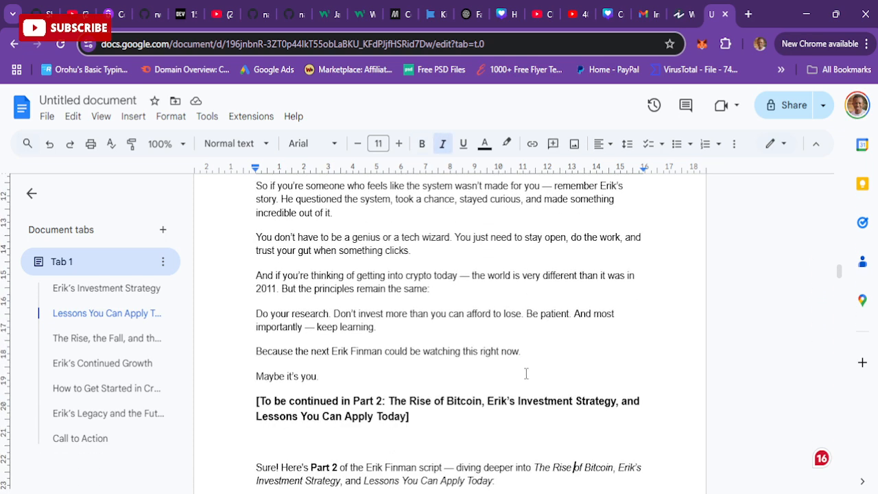
Delete ChatGPT's introductory "Sure! Here's Part 2" sentence above the Part 2 heading.
{"action": "key", "text": "Down"}
{"action": "key", "text": "Down"}
{"action": "key", "text": "Down"}
{"action": "key", "text": "Down"}
{"action": "key", "text": "Down"}
{"action": "key", "text": "Down"}
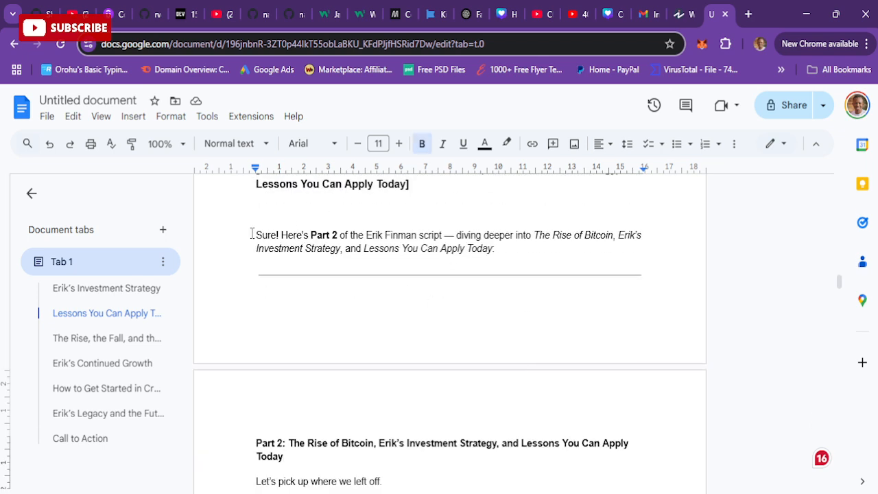
{"action": "left_click_drag", "start_coordinate": [253, 234], "coordinate": [502, 253]}
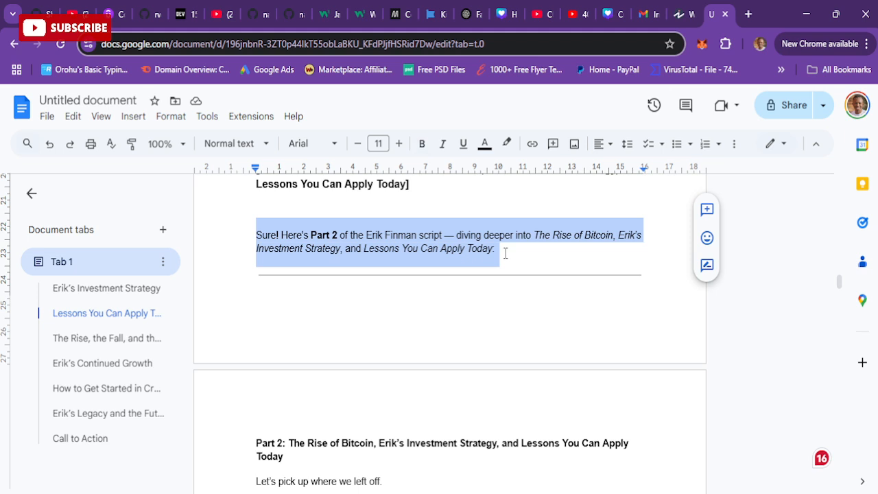
{"action": "key", "text": "BackSpace"}
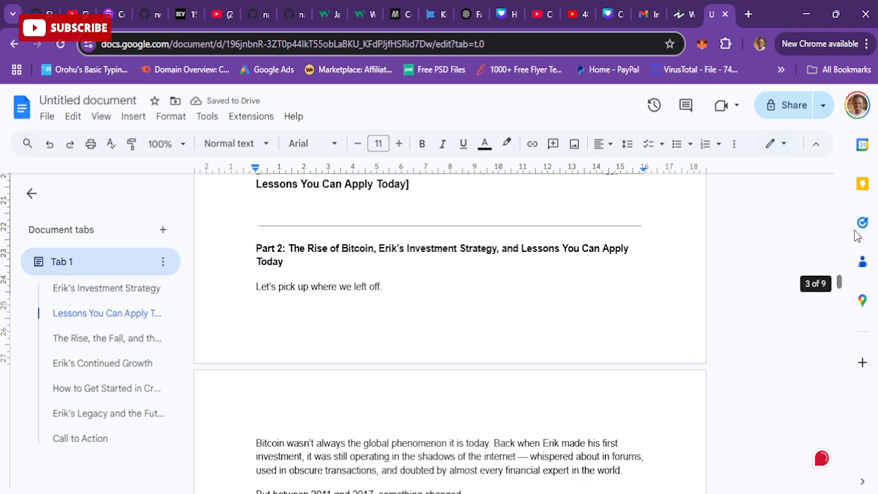
Delete the bold "To be continued in Part 2" line and the horizontal divider above the Part 2 heading.
{"action": "scroll", "coordinate": [572, 364], "scroll_direction": "down", "scroll_amount": 5}
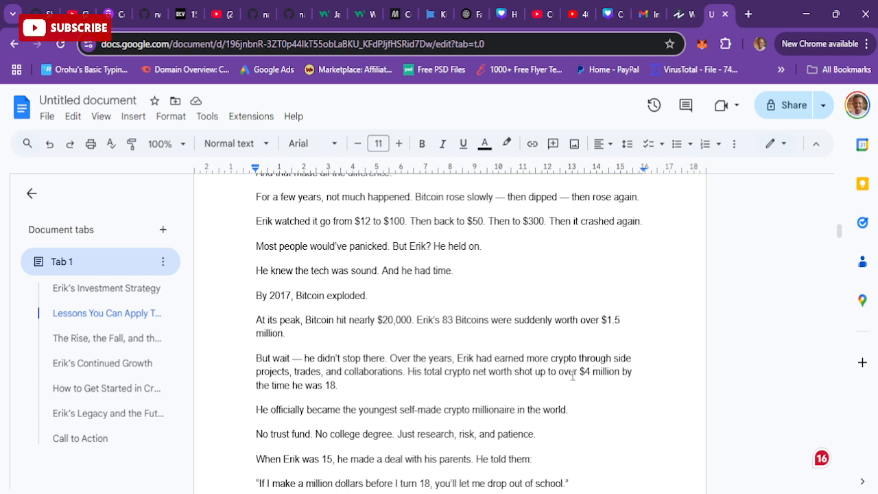
{"action": "scroll", "coordinate": [573, 375], "scroll_direction": "down", "scroll_amount": 4}
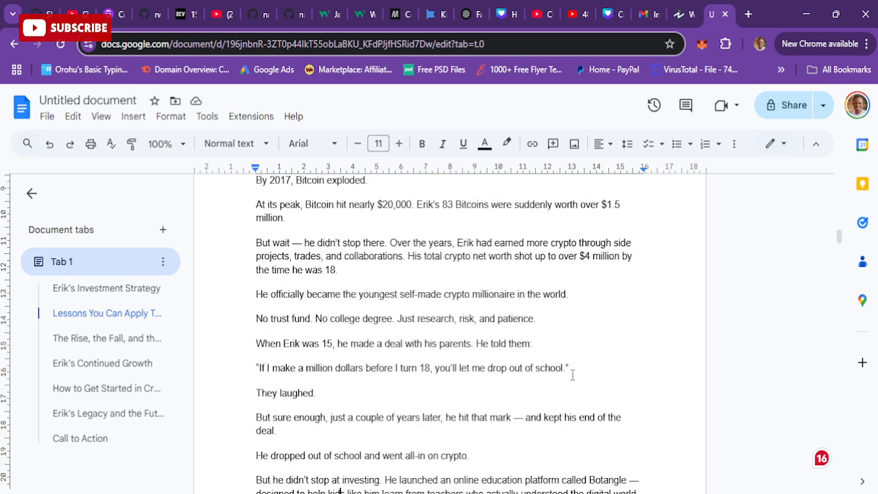
{"action": "scroll", "coordinate": [572, 375], "scroll_direction": "down", "scroll_amount": 10}
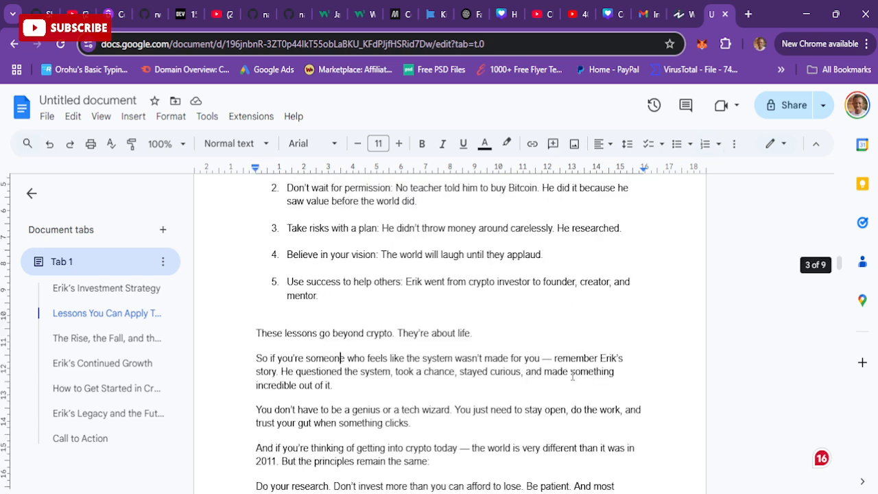
{"action": "scroll", "coordinate": [572, 375], "scroll_direction": "down", "scroll_amount": 8}
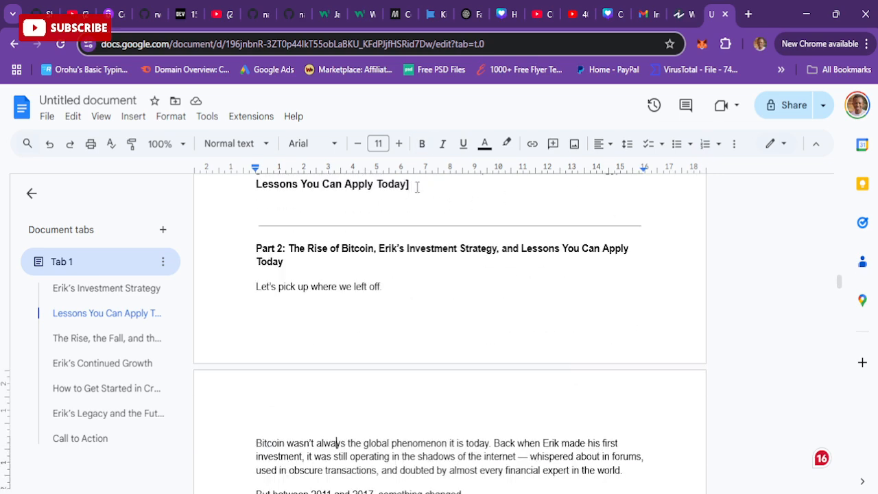
{"action": "left_click_drag", "start_coordinate": [410, 186], "coordinate": [257, 230]}
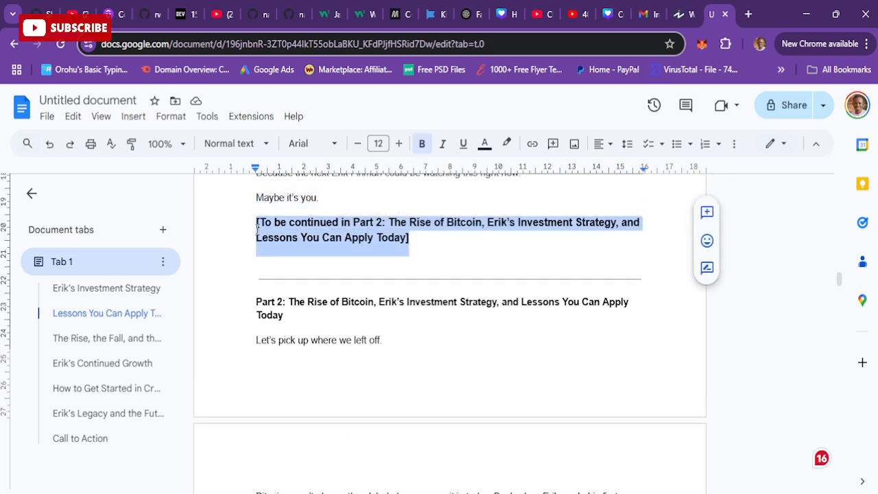
{"action": "key", "text": "BackSpace"}
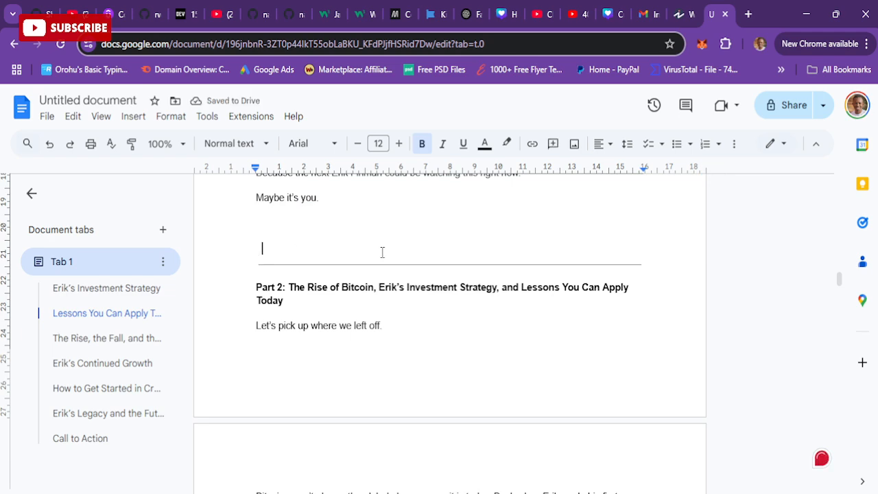
{"action": "left_click_drag", "start_coordinate": [382, 251], "coordinate": [650, 263]}
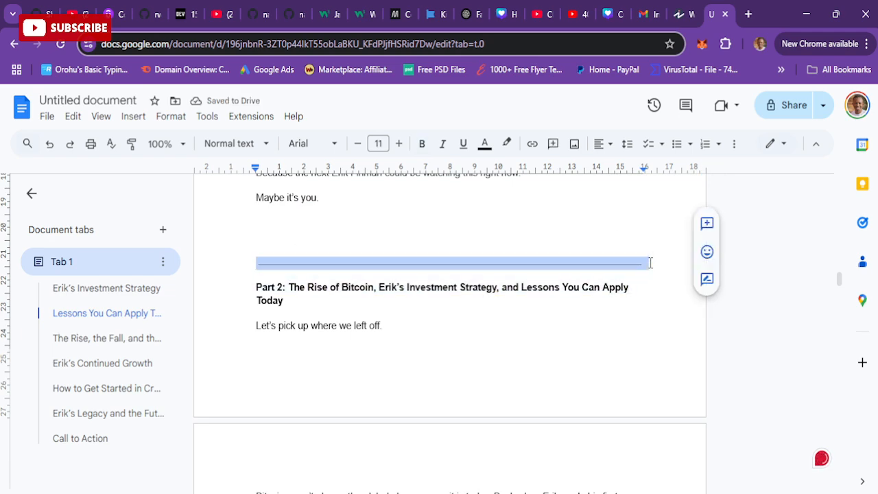
{"action": "key", "text": "BackSpace"}
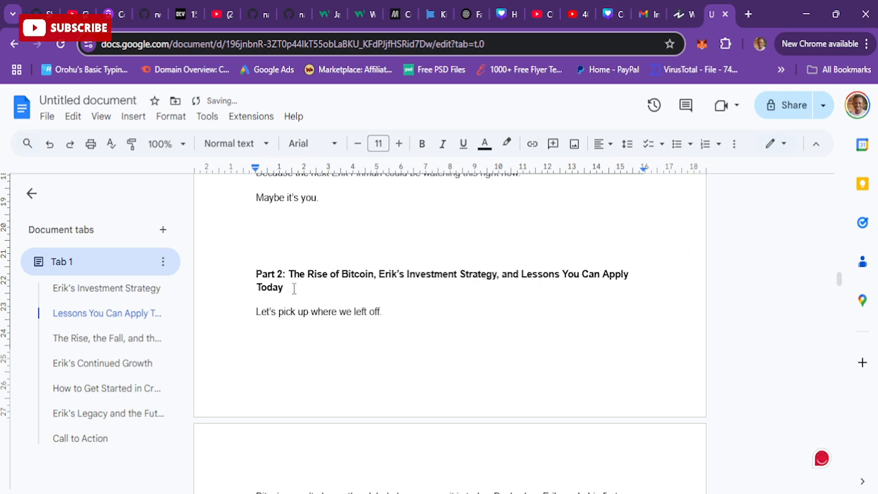
Set the two-line Part 2 heading to font size 14.
{"action": "left_click_drag", "start_coordinate": [293, 286], "coordinate": [237, 267]}
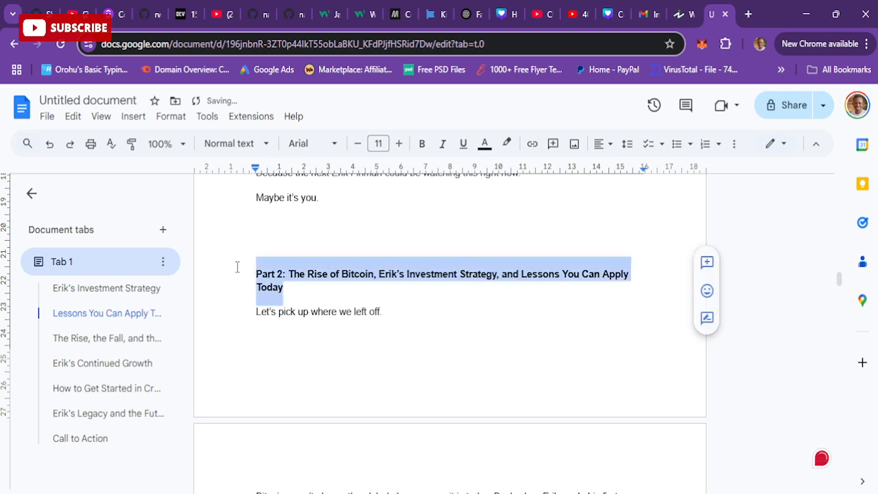
{"action": "left_click", "coordinate": [401, 144]}
{"action": "left_click", "coordinate": [401, 144]}
{"action": "left_click", "coordinate": [401, 144]}
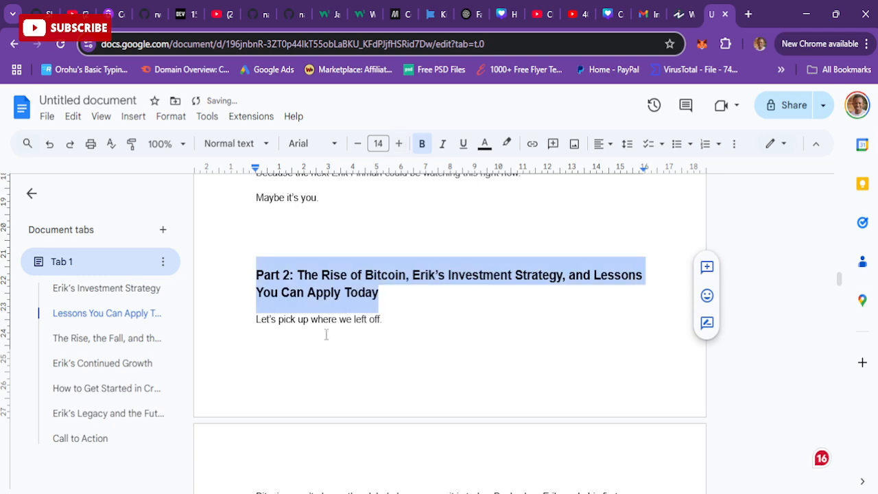
Delete the sentence "Let's pick up where we left off." and insert a page break before the Part 2 heading.
{"action": "left_click", "coordinate": [252, 319]}
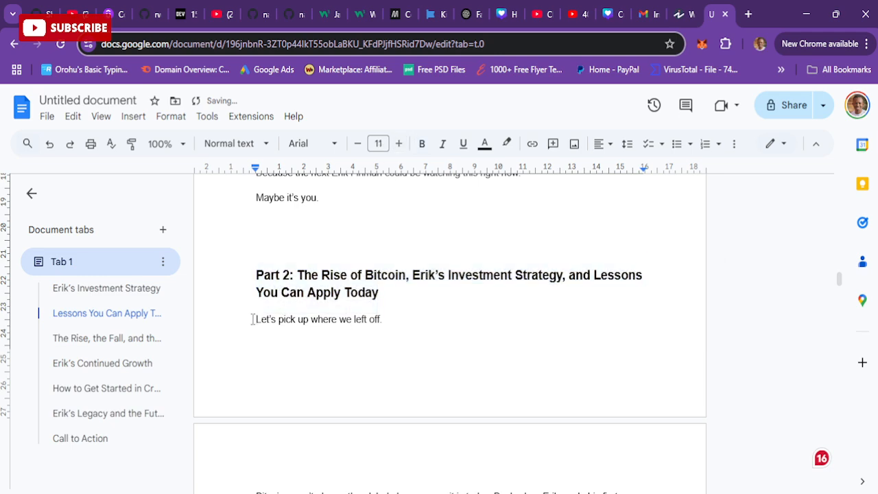
{"action": "left_click_drag", "start_coordinate": [252, 319], "coordinate": [405, 318]}
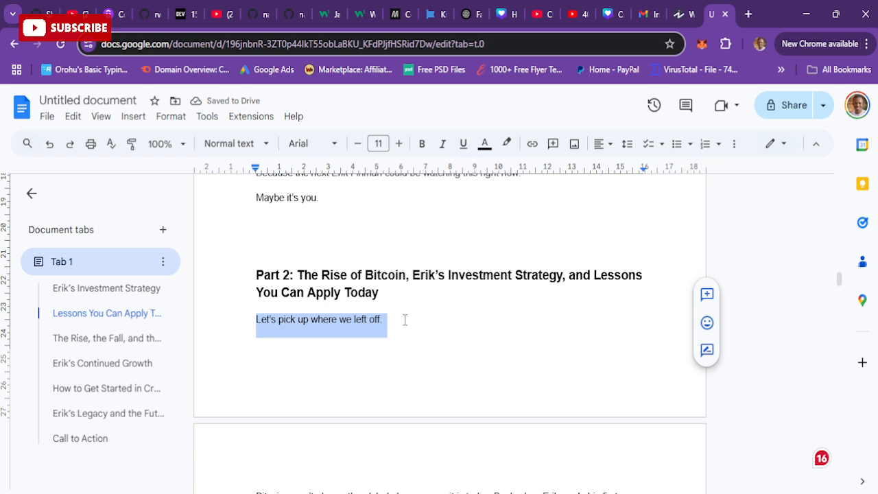
{"action": "key", "text": "BackSpace"}
{"action": "left_click", "coordinate": [261, 204]}
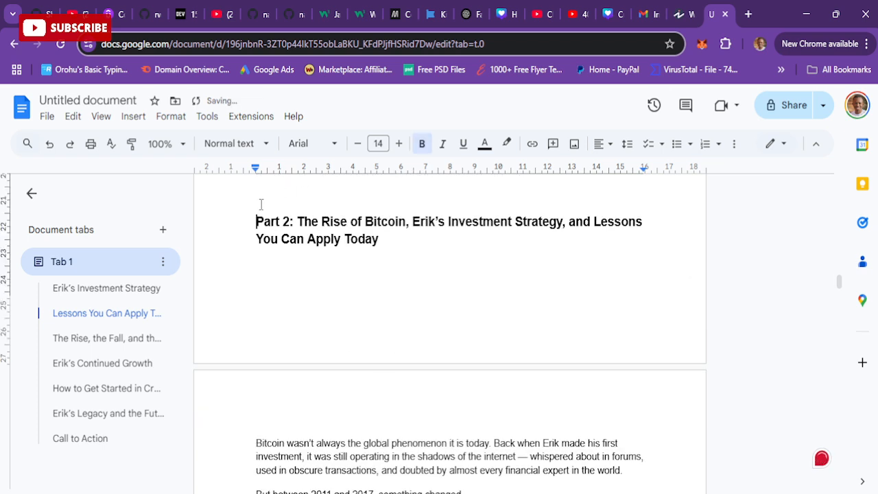
{"action": "key", "text": "ctrl+Return"}
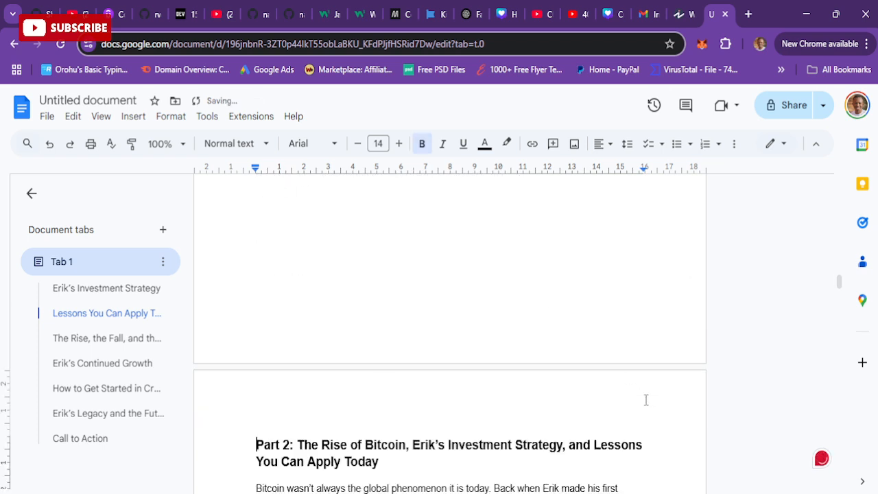
Read through Part 2 from its heading to the start of Part 3, checking for leftover chat text.
{"action": "left_click", "coordinate": [560, 440]}
{"action": "key", "text": "Down"}
{"action": "key", "text": "Down"}
{"action": "key", "text": "Down"}
{"action": "key", "text": "Down"}
{"action": "key", "text": "Down"}
{"action": "key", "text": "Down"}
{"action": "key", "text": "Down"}
{"action": "key", "text": "Down"}
{"action": "key", "text": "Down"}
{"action": "key", "text": "Down"}
{"action": "key", "text": "Down"}
{"action": "key", "text": "Down"}
{"action": "key", "text": "Down"}
{"action": "key", "text": "Down"}
{"action": "key", "text": "Down"}
{"action": "key", "text": "Down"}
{"action": "key", "text": "Down"}
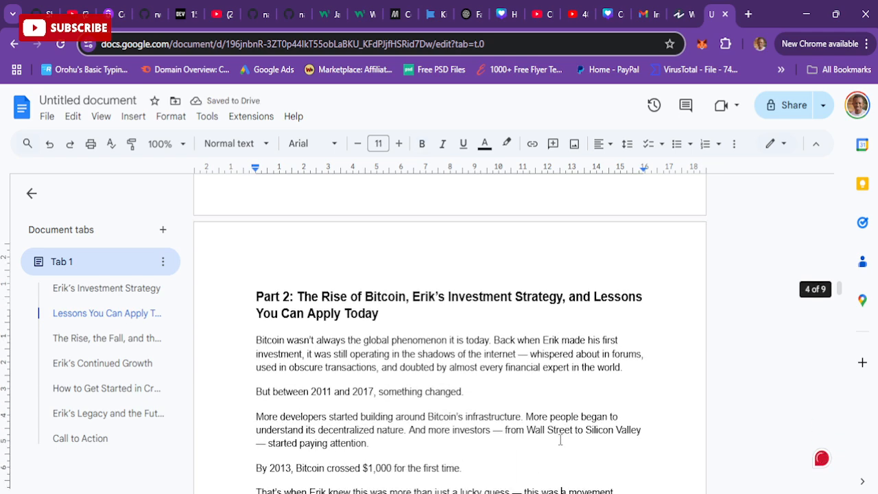
{"action": "key", "text": "Down"}
{"action": "key", "text": "Down"}
{"action": "key", "text": "Down"}
{"action": "key", "text": "Down"}
{"action": "key", "text": "Down"}
{"action": "key", "text": "Down"}
{"action": "key", "text": "Down"}
{"action": "key", "text": "Down"}
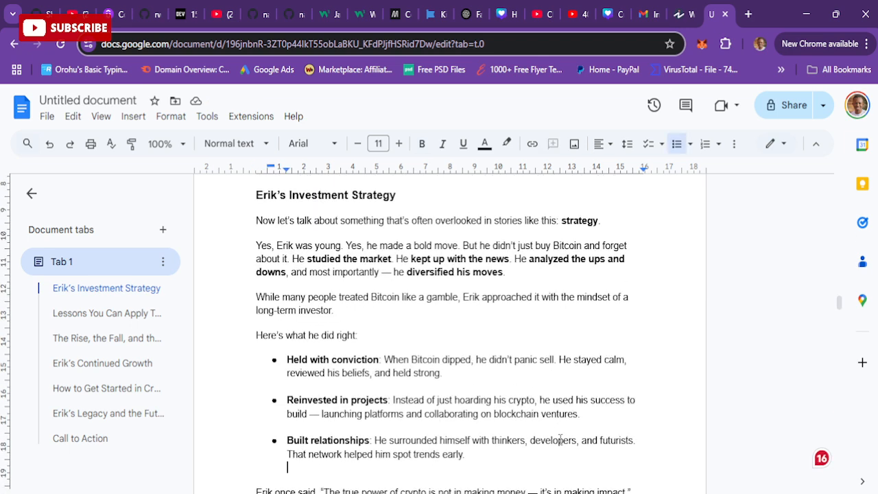
{"action": "key", "text": "Down"}
{"action": "key", "text": "Down"}
{"action": "key", "text": "Down"}
{"action": "key", "text": "Down"}
{"action": "key", "text": "Down"}
{"action": "key", "text": "Down"}
{"action": "key", "text": "Down"}
{"action": "key", "text": "Down"}
{"action": "key", "text": "Down"}
{"action": "key", "text": "Down"}
{"action": "key", "text": "Down"}
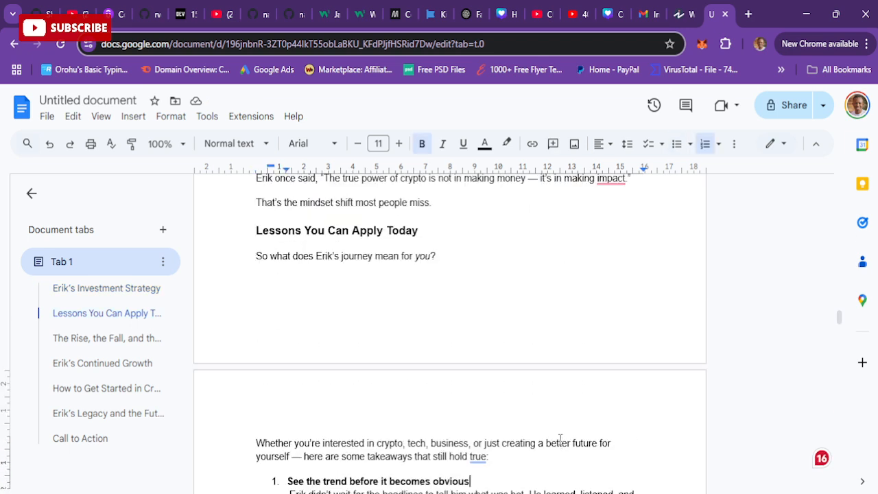
{"action": "key", "text": "Down"}
{"action": "key", "text": "Down"}
{"action": "key", "text": "Down"}
{"action": "key", "text": "Down"}
{"action": "key", "text": "Down"}
{"action": "key", "text": "Down"}
{"action": "key", "text": "Down"}
{"action": "key", "text": "Down"}
{"action": "key", "text": "Down"}
{"action": "key", "text": "Down"}
{"action": "key", "text": "Down"}
{"action": "key", "text": "Down"}
{"action": "key", "text": "Down"}
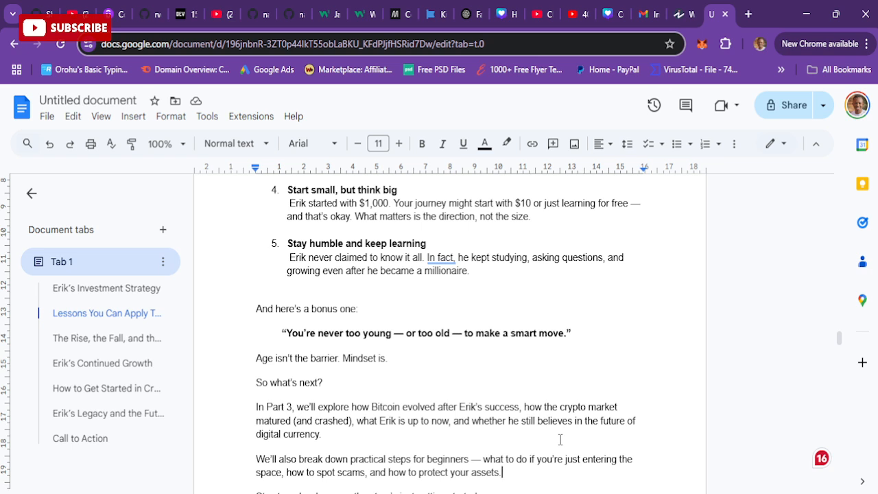
{"action": "key", "text": "Down"}
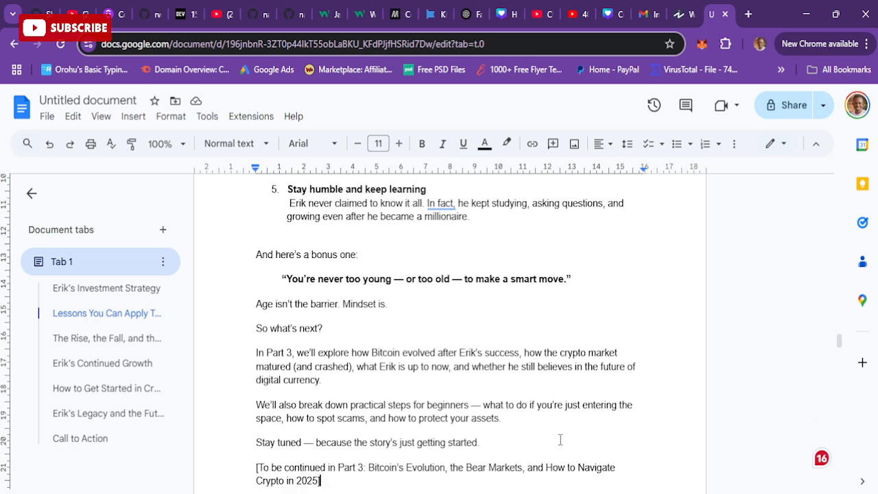
{"action": "key", "text": "Down"}
{"action": "key", "text": "Down"}
{"action": "key", "text": "Down"}
{"action": "key", "text": "Down"}
{"action": "key", "text": "Down"}
{"action": "key", "text": "Down"}
{"action": "key", "text": "Down"}
{"action": "key", "text": "Down"}
{"action": "key", "text": "Down"}
{"action": "key", "text": "Down"}
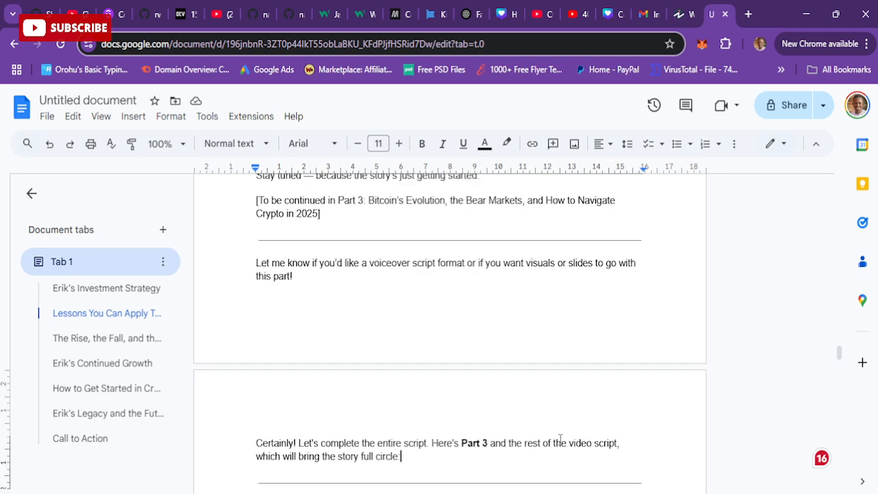
Delete the text from "[To be continued in Part 3" through the "Certainly!" introduction, plus the remaining divider above the Part 3 heading.
{"action": "left_click", "coordinate": [256, 199]}
{"action": "left_click_drag", "start_coordinate": [256, 200], "coordinate": [412, 458]}
{"action": "key", "text": "BackSpace"}
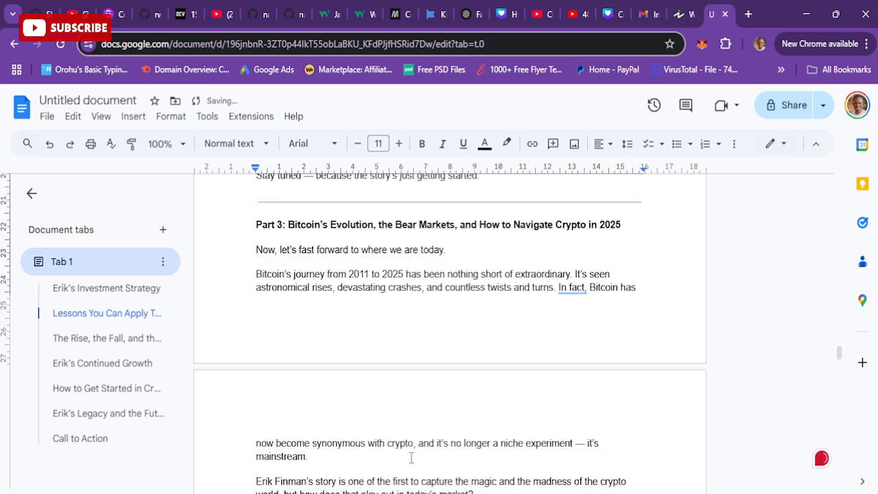
{"action": "left_click_drag", "start_coordinate": [251, 198], "coordinate": [570, 196]}
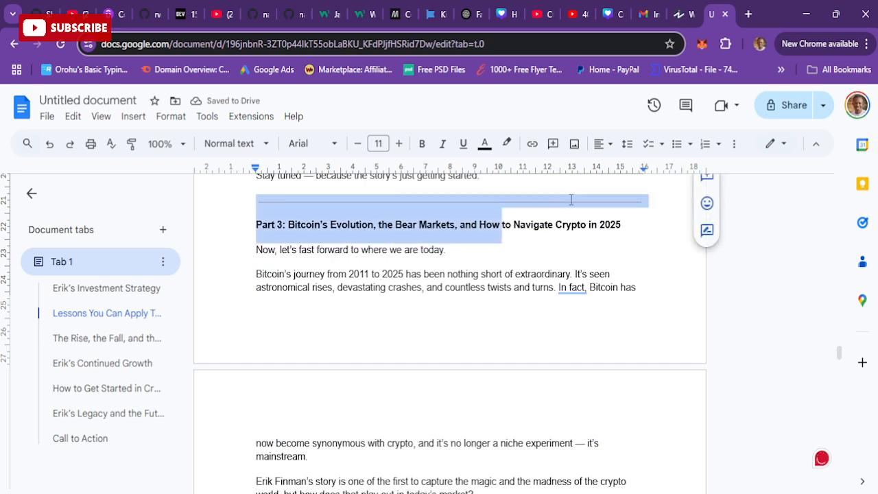
{"action": "scroll", "coordinate": [668, 213], "scroll_direction": "up", "scroll_amount": 1}
{"action": "key", "text": "BackSpace"}
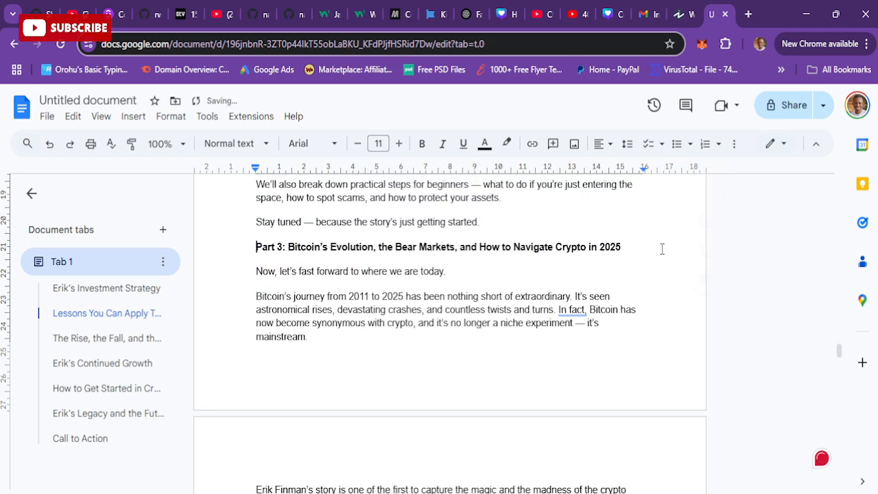
Push the Part 3 heading down to the start of a new page after the "Stay tuned" line.
{"action": "key", "text": "Return"}
{"action": "key", "text": "Return"}
{"action": "key", "text": "Return"}
{"action": "key", "text": "Return"}
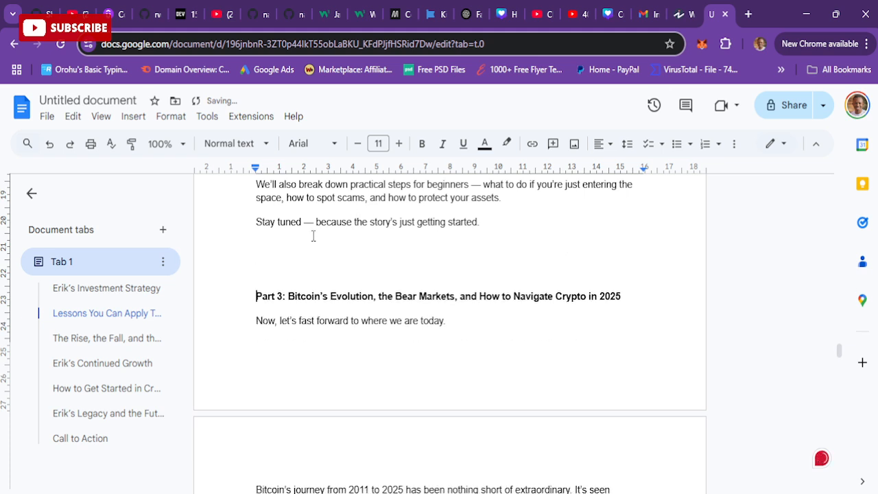
{"action": "scroll", "coordinate": [314, 235], "scroll_direction": "down", "scroll_amount": 1}
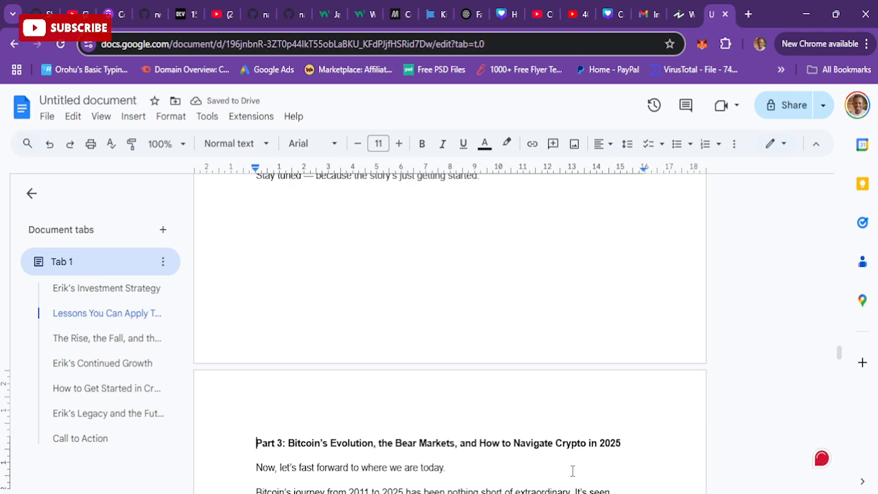
Set the heading "Part 3: Bitcoin's Evolution, the Bear Markets, and How to Navigate Crypto in 2025" to font size 13.
{"action": "key", "text": "shift+End"}
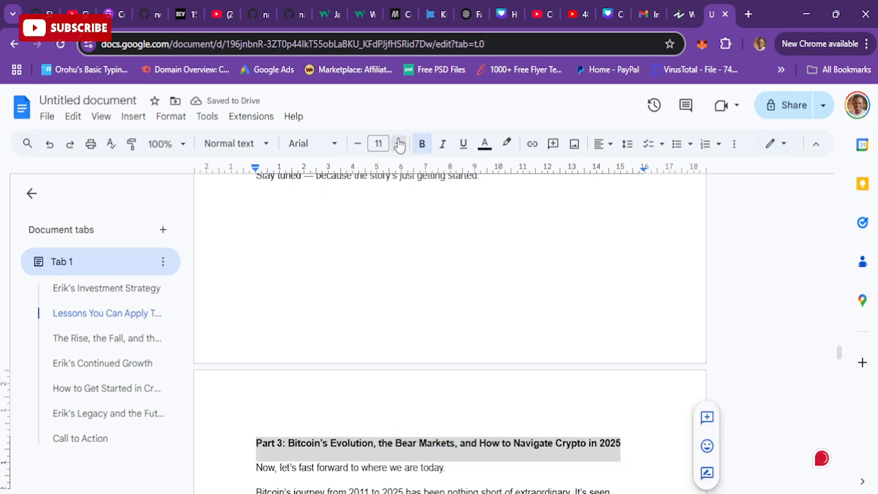
{"action": "left_click", "coordinate": [399, 144]}
{"action": "left_click", "coordinate": [399, 143]}
{"action": "key", "text": "Down"}
{"action": "key", "text": "Down"}
{"action": "key", "text": "Down"}
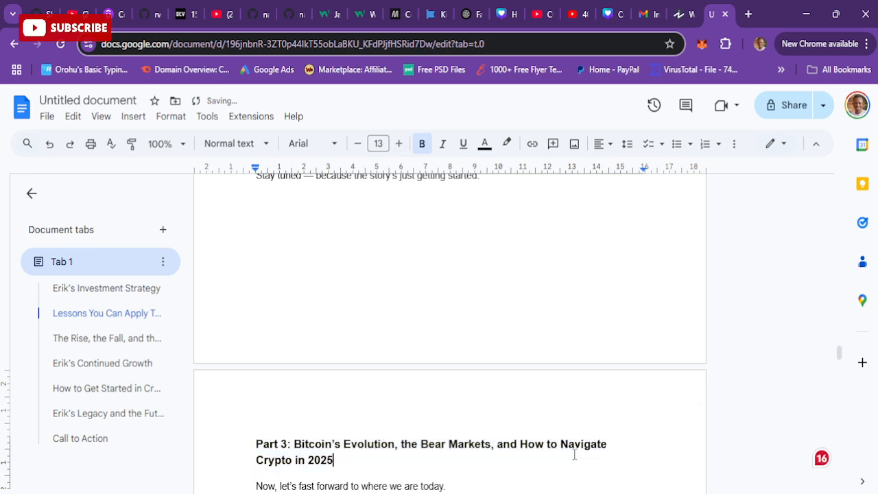
{"action": "key", "text": "Down"}
{"action": "key", "text": "Down"}
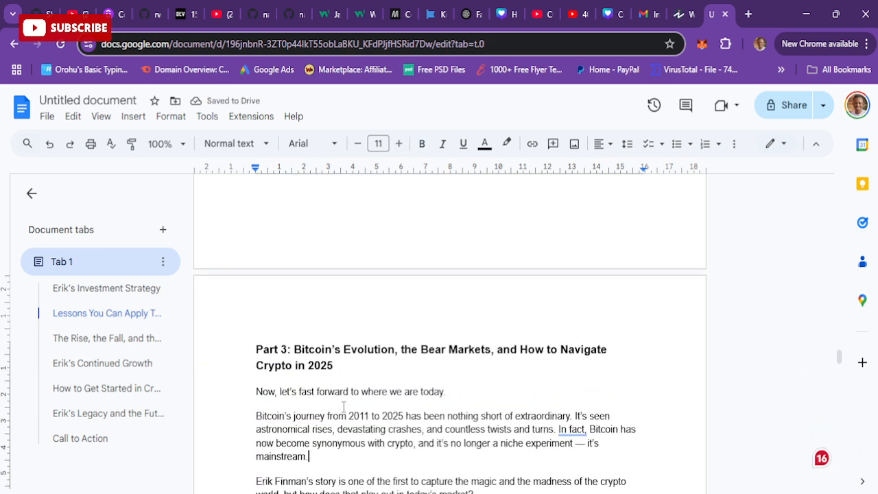
Read through Part 3 from its heading down to the "Call to Action" section, checking for leftover chat text.
{"action": "left_click_drag", "start_coordinate": [256, 389], "coordinate": [465, 393]}
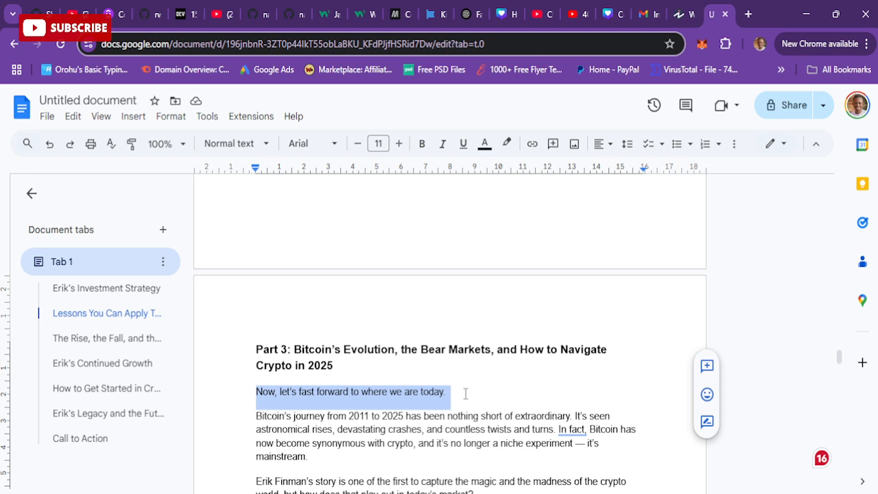
{"action": "left_click", "coordinate": [465, 393]}
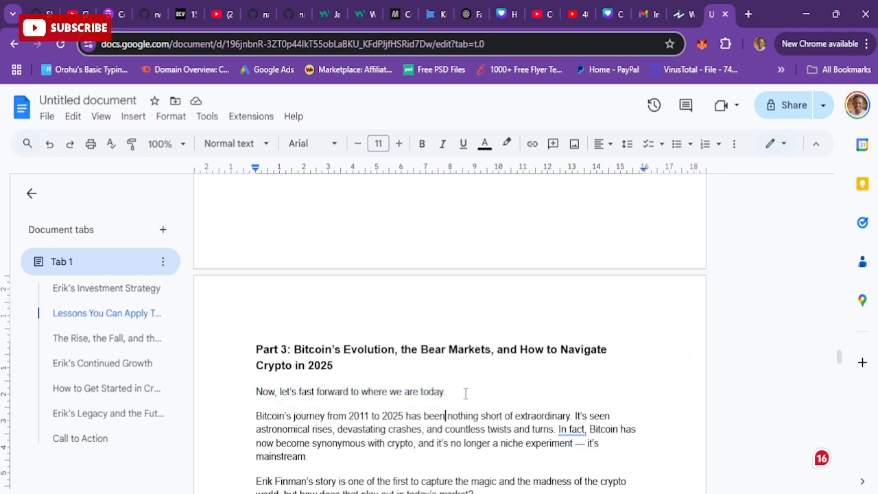
{"action": "key", "text": "Down"}
{"action": "key", "text": "Down"}
{"action": "key", "text": "Down"}
{"action": "key", "text": "Down"}
{"action": "key", "text": "Down"}
{"action": "key", "text": "Down"}
{"action": "key", "text": "Down"}
{"action": "key", "text": "Down"}
{"action": "key", "text": "Down"}
{"action": "key", "text": "Down"}
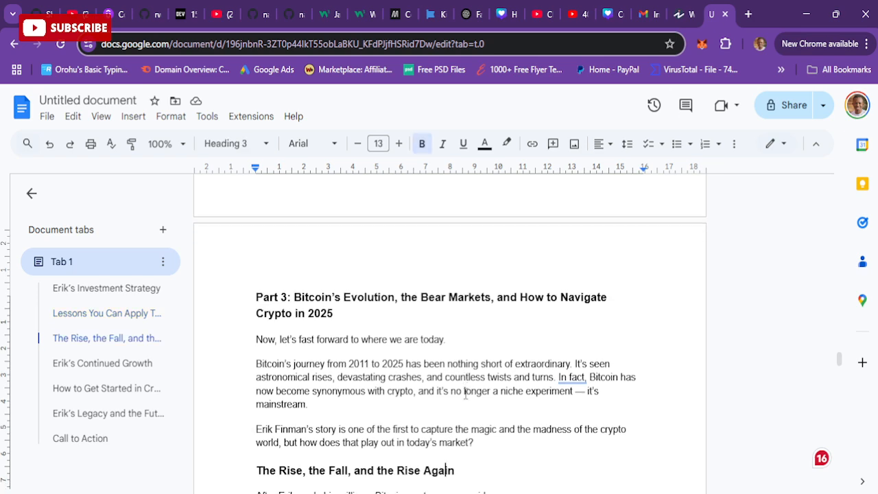
{"action": "key", "text": "Down"}
{"action": "key", "text": "Down"}
{"action": "key", "text": "Down"}
{"action": "key", "text": "Down"}
{"action": "key", "text": "Down"}
{"action": "key", "text": "Down"}
{"action": "key", "text": "Down"}
{"action": "key", "text": "Down"}
{"action": "key", "text": "Down"}
{"action": "key", "text": "Down"}
{"action": "key", "text": "Down"}
{"action": "key", "text": "Down"}
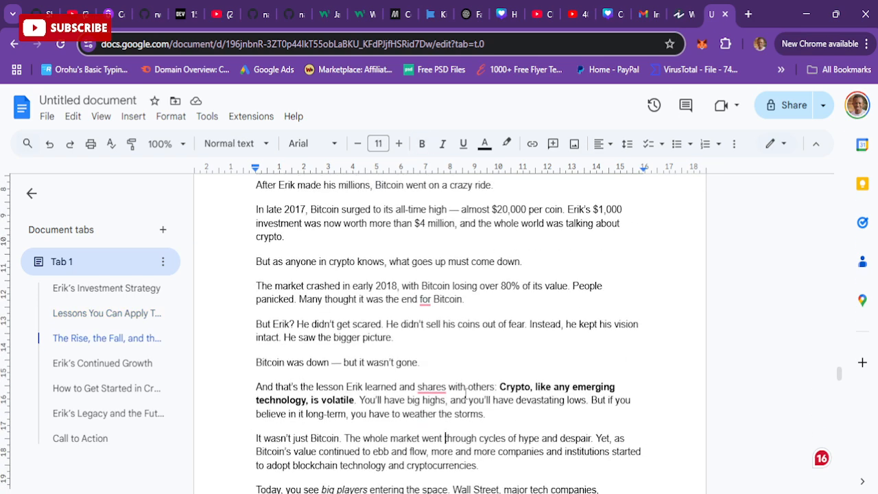
{"action": "key", "text": "Down"}
{"action": "key", "text": "Down"}
{"action": "key", "text": "Down"}
{"action": "key", "text": "Down"}
{"action": "key", "text": "Down"}
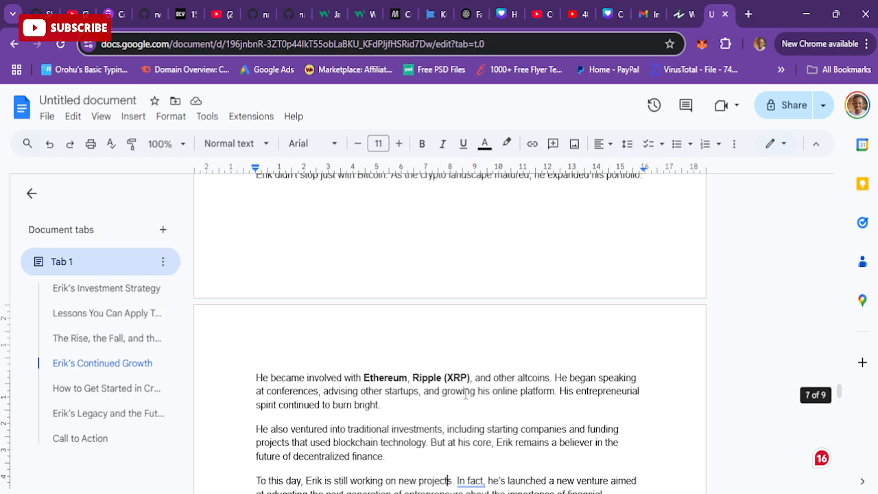
{"action": "key", "text": "Down"}
{"action": "key", "text": "Down"}
{"action": "key", "text": "Down"}
{"action": "key", "text": "Down"}
{"action": "key", "text": "Down"}
{"action": "key", "text": "Down"}
{"action": "key", "text": "Down"}
{"action": "key", "text": "Down"}
{"action": "key", "text": "Down"}
{"action": "key", "text": "Down"}
{"action": "key", "text": "Down"}
{"action": "key", "text": "Down"}
{"action": "key", "text": "Down"}
{"action": "key", "text": "Down"}
{"action": "key", "text": "Down"}
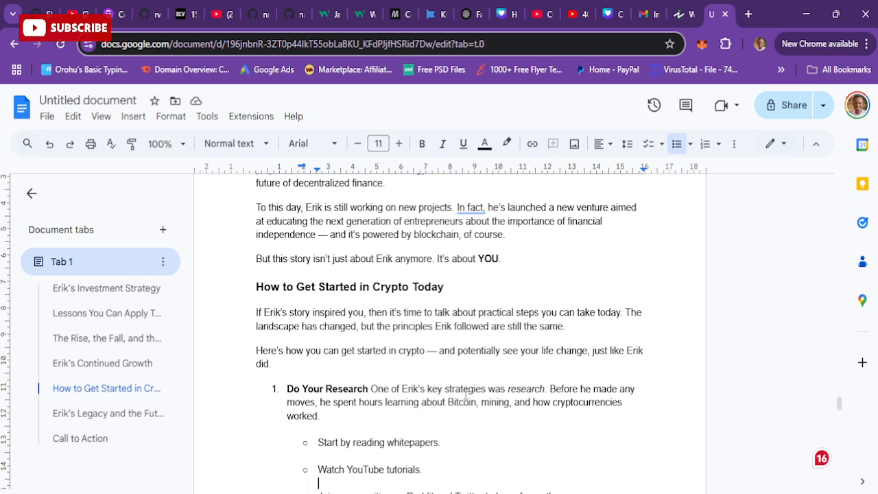
{"action": "key", "text": "Down"}
{"action": "key", "text": "Down"}
{"action": "key", "text": "Down"}
{"action": "key", "text": "Down"}
{"action": "key", "text": "Down"}
{"action": "key", "text": "Down"}
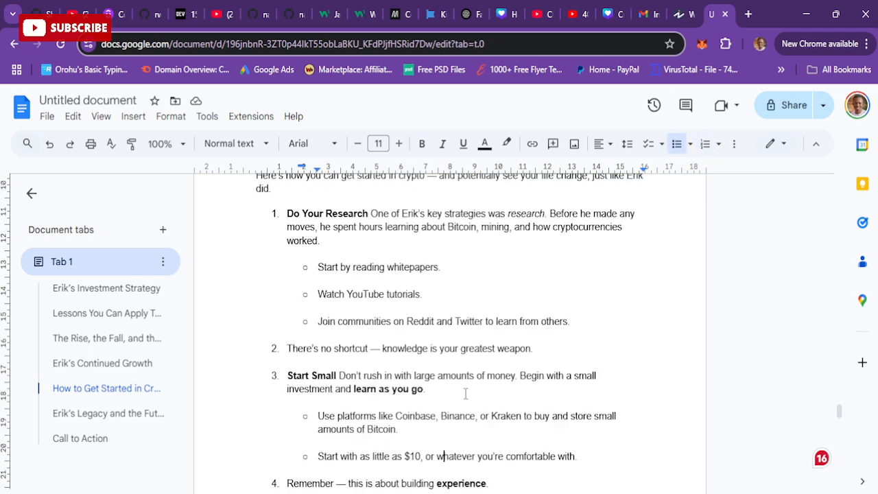
{"action": "key", "text": "Down"}
{"action": "key", "text": "Down"}
{"action": "key", "text": "Down"}
{"action": "key", "text": "Down"}
{"action": "key", "text": "Down"}
{"action": "key", "text": "Down"}
{"action": "key", "text": "Down"}
{"action": "key", "text": "Down"}
{"action": "key", "text": "Down"}
{"action": "key", "text": "Down"}
{"action": "key", "text": "Down"}
{"action": "key", "text": "Down"}
{"action": "key", "text": "Down"}
{"action": "key", "text": "Down"}
{"action": "key", "text": "Down"}
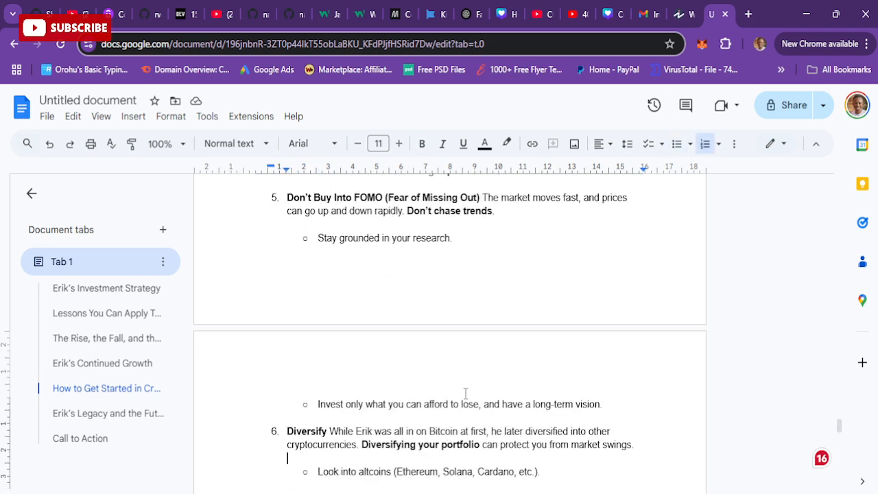
{"action": "key", "text": "Down"}
{"action": "key", "text": "Down"}
{"action": "key", "text": "Down"}
{"action": "key", "text": "Down"}
{"action": "key", "text": "Down"}
{"action": "key", "text": "Down"}
{"action": "key", "text": "Down"}
{"action": "key", "text": "Down"}
{"action": "key", "text": "Down"}
{"action": "key", "text": "Down"}
{"action": "key", "text": "Down"}
{"action": "key", "text": "Down"}
{"action": "key", "text": "Down"}
{"action": "key", "text": "Down"}
{"action": "key", "text": "Down"}
{"action": "key", "text": "Down"}
{"action": "key", "text": "Down"}
{"action": "key", "text": "Down"}
{"action": "key", "text": "Down"}
{"action": "key", "text": "Down"}
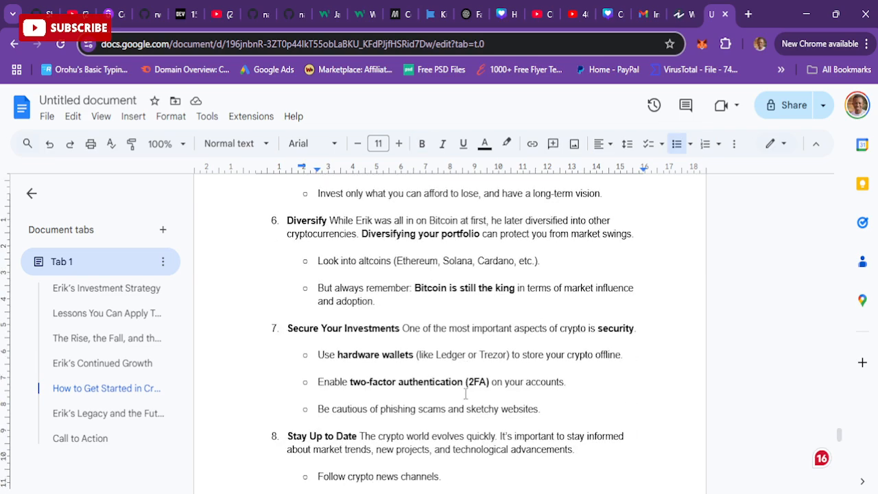
{"action": "key", "text": "Down"}
{"action": "key", "text": "Down"}
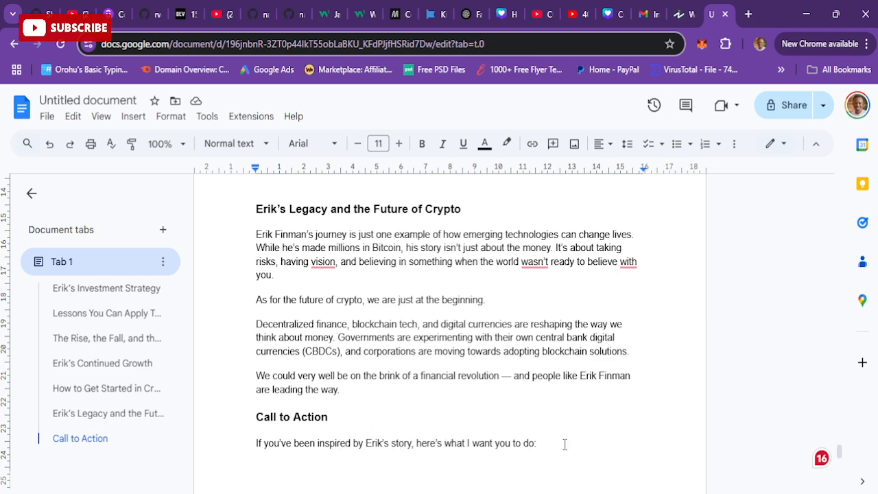
{"action": "key", "text": "Down"}
{"action": "key", "text": "Down"}
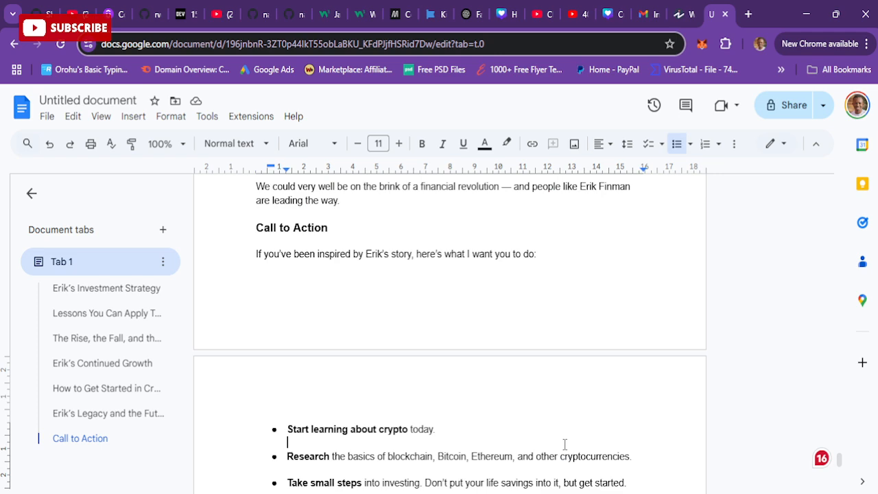
{"action": "key", "text": "Down"}
Delete the "Call to Action" heading above the line "If you've been inspired by Erik's story".
{"action": "left_click_drag", "start_coordinate": [257, 227], "coordinate": [333, 226]}
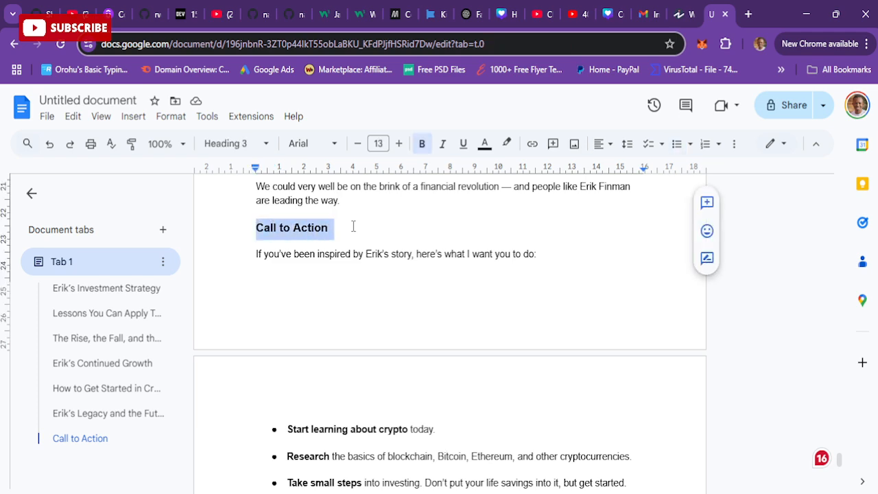
{"action": "key", "text": "Delete"}
{"action": "key", "text": "Delete"}
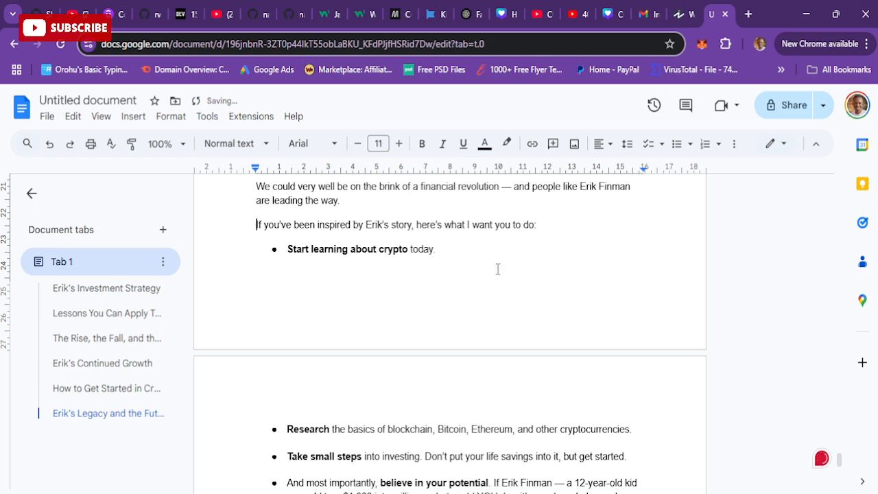
Read the closing bullet points and paragraphs down to the end of the document, checking for leftover chat text.
{"action": "key", "text": "Down"}
{"action": "key", "text": "Down"}
{"action": "key", "text": "Down"}
{"action": "key", "text": "Down"}
{"action": "key", "text": "Down"}
{"action": "key", "text": "Down"}
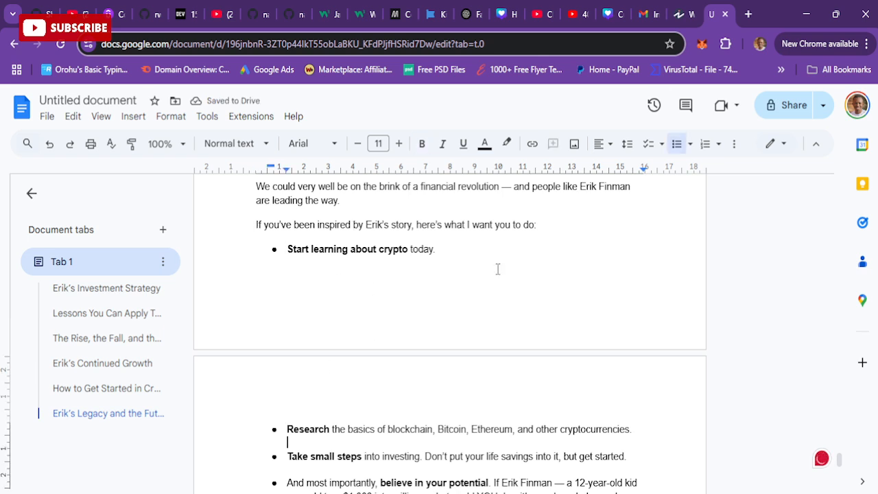
{"action": "key", "text": "Down"}
{"action": "key", "text": "Down"}
{"action": "key", "text": "Down"}
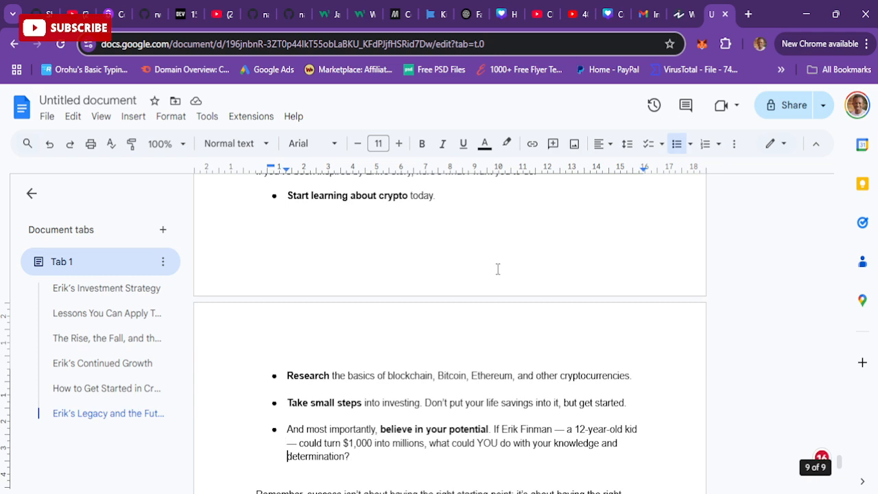
{"action": "key", "text": "Down"}
{"action": "key", "text": "Down"}
{"action": "key", "text": "Down"}
{"action": "key", "text": "Down"}
{"action": "key", "text": "Down"}
{"action": "key", "text": "Down"}
{"action": "key", "text": "Down"}
{"action": "key", "text": "Down"}
{"action": "key", "text": "Down"}
{"action": "key", "text": "Down"}
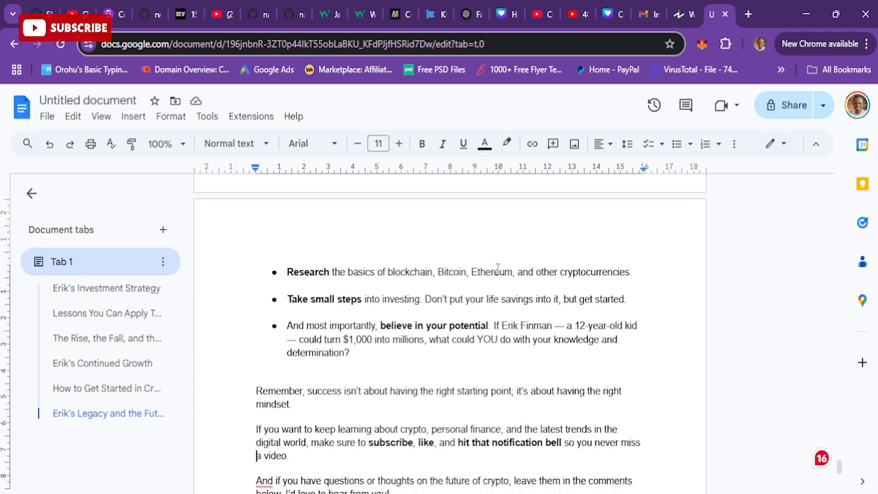
{"action": "key", "text": "Down"}
{"action": "key", "text": "Down"}
{"action": "key", "text": "Down"}
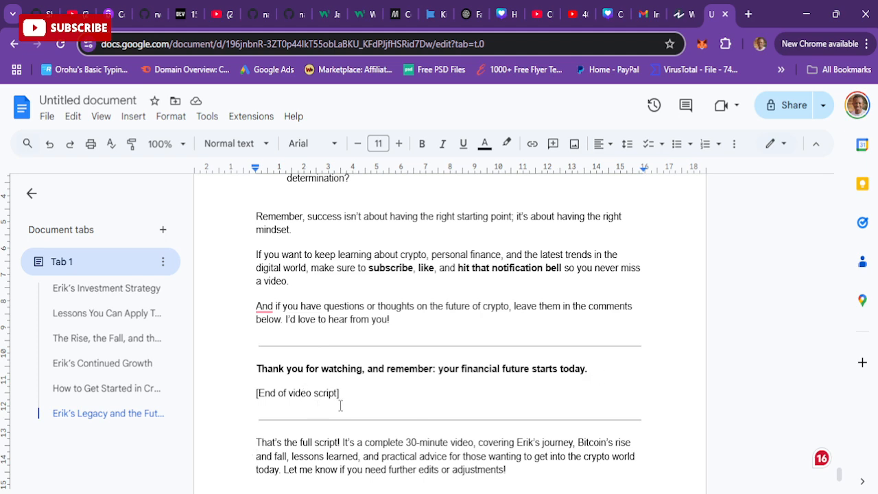
Delete everything from "[End of video script]" to the document's end, plus the divider above the "Thank you for watching" line.
{"action": "left_click_drag", "start_coordinate": [340, 425], "coordinate": [523, 493]}
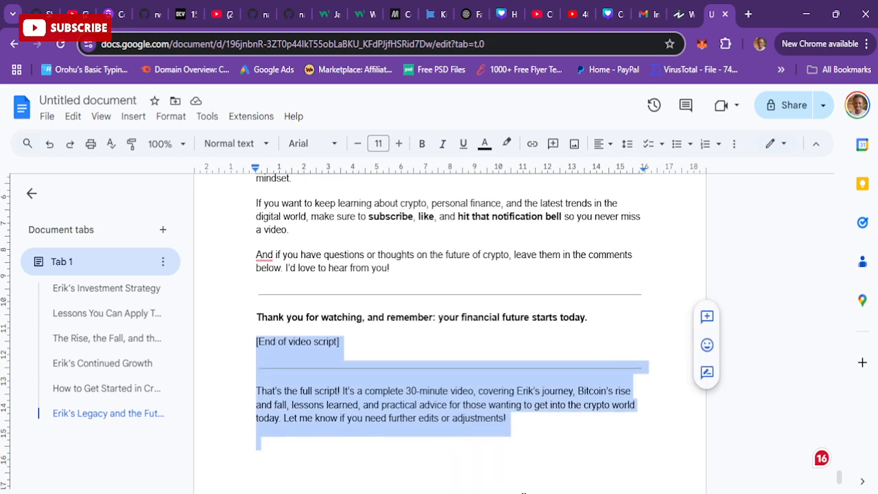
{"action": "key", "text": "BackSpace"}
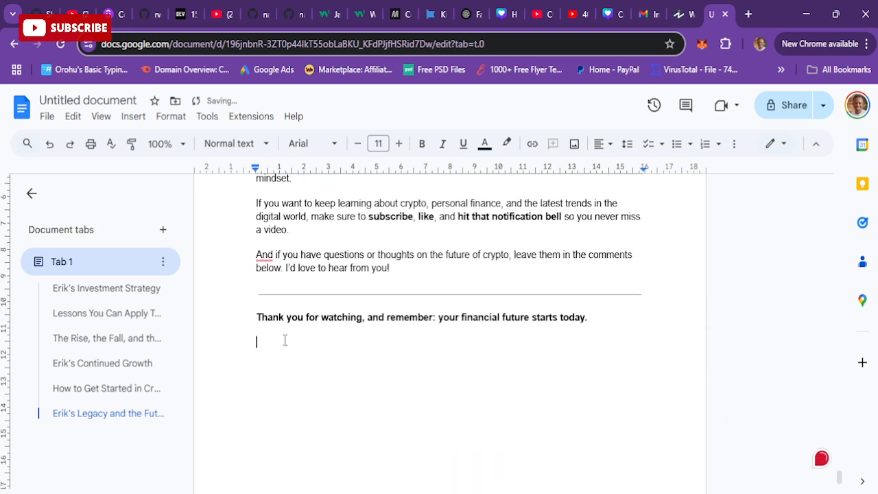
{"action": "double_click", "coordinate": [256, 291]}
{"action": "key", "text": "BackSpace"}
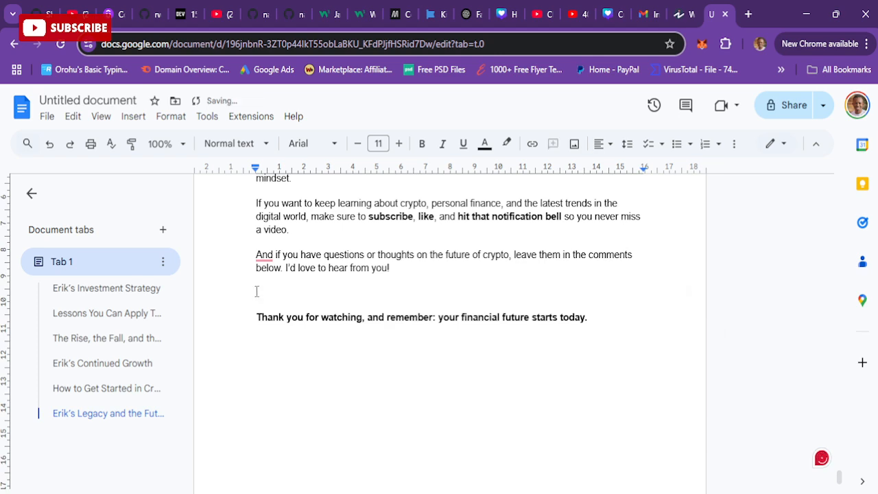
{"action": "key", "text": "BackSpace"}
Select the script's first part, from "What if I told you" at the document's start through "Maybe it's you.".
{"action": "key", "text": "ctrl+a"}
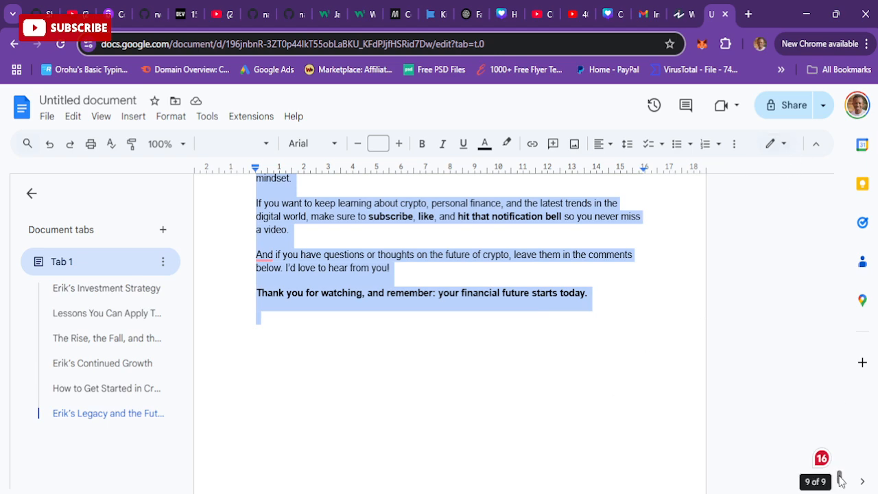
{"action": "left_click_drag", "start_coordinate": [839, 480], "coordinate": [849, 179]}
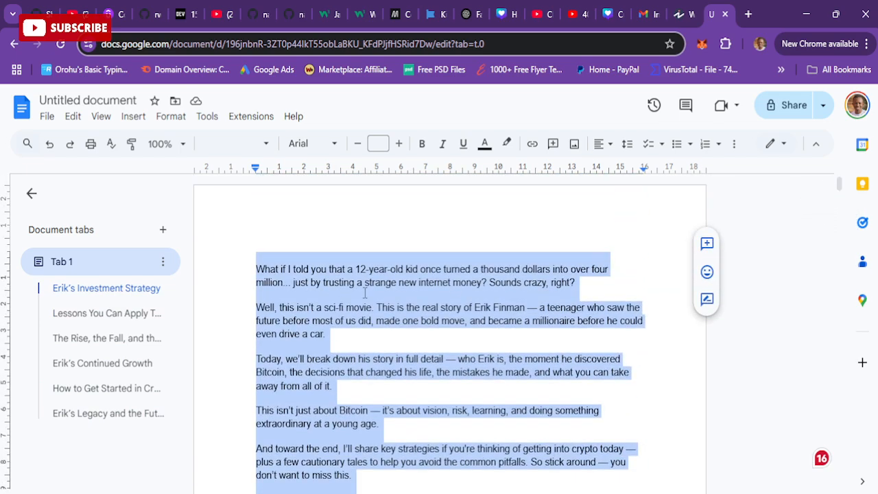
{"action": "left_click", "coordinate": [259, 269]}
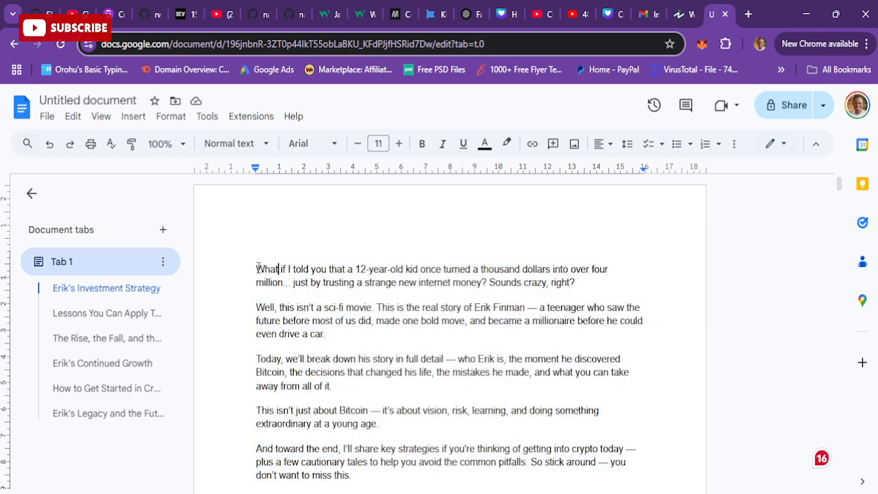
{"action": "left_click_drag", "start_coordinate": [259, 269], "coordinate": [463, 469]}
{"action": "left_click_drag", "start_coordinate": [483, 465], "coordinate": [345, 217]}
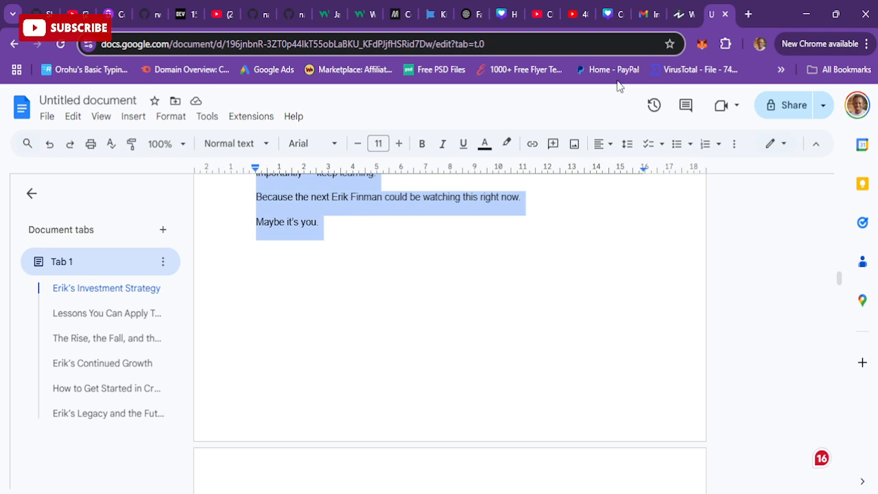
Open the Clipchamp website, clipchamp.com, in a new browser tab.
{"action": "left_click", "coordinate": [748, 14]}
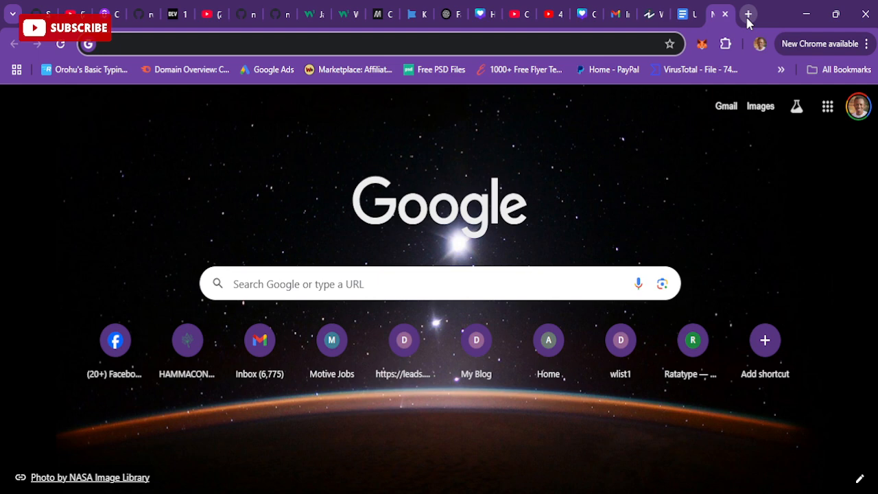
{"action": "type", "text": "cl"}
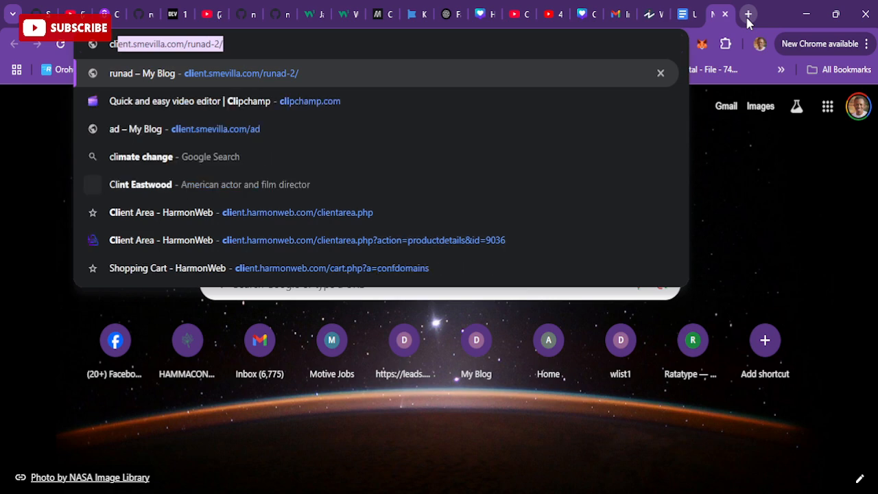
{"action": "type", "text": "ip"}
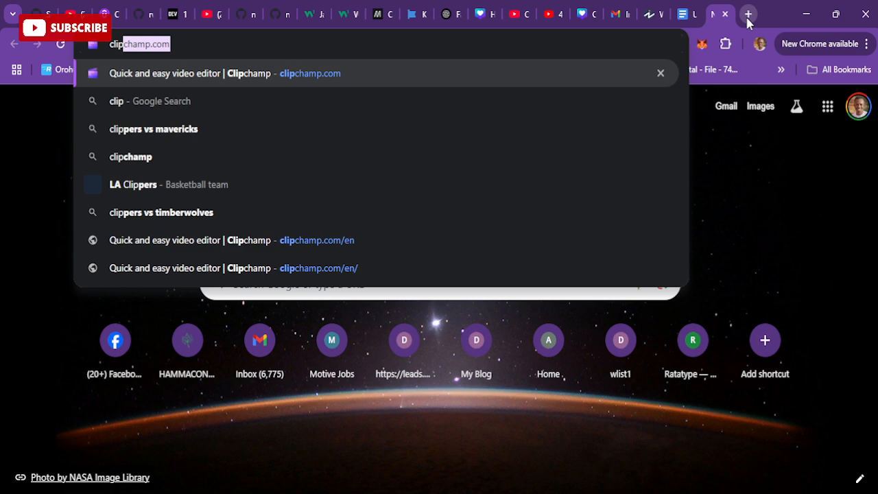
{"action": "key", "text": "Return"}
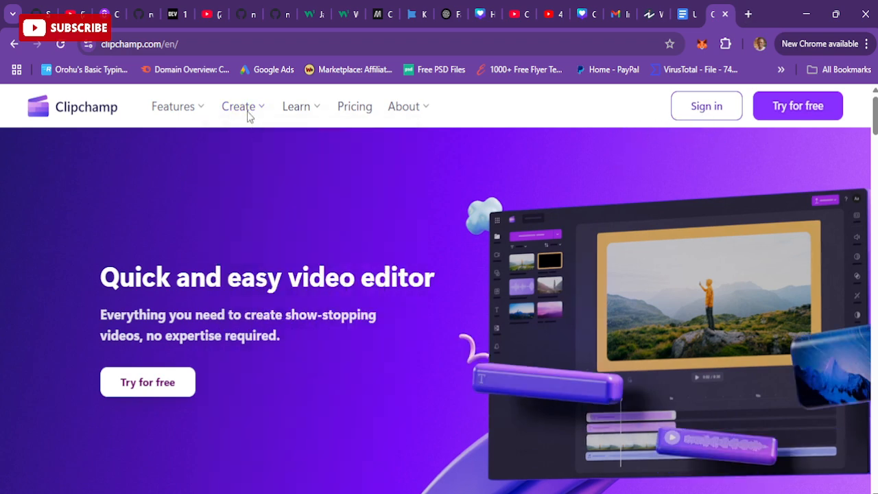
Sign in to Clipchamp with the existing Google account and approve sharing the account details.
{"action": "mouse_move", "coordinate": [248, 115]}
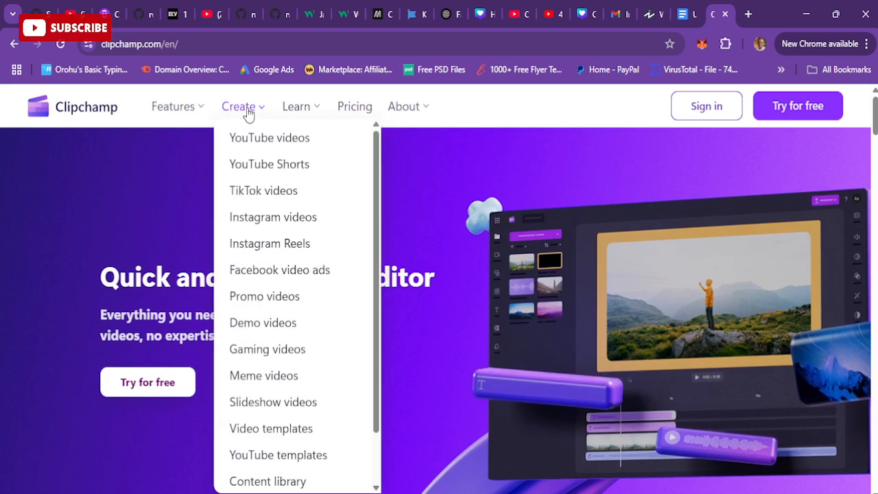
{"action": "left_click", "coordinate": [704, 112]}
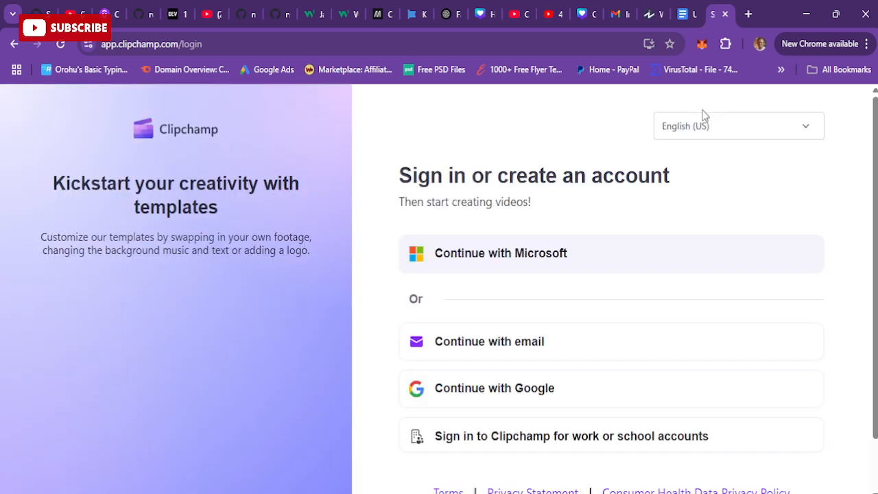
{"action": "left_click", "coordinate": [485, 389]}
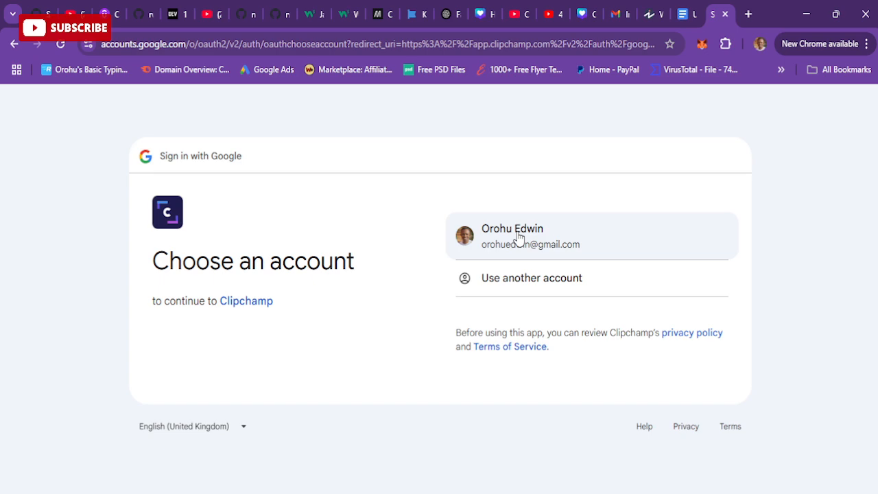
{"action": "left_click", "coordinate": [518, 234]}
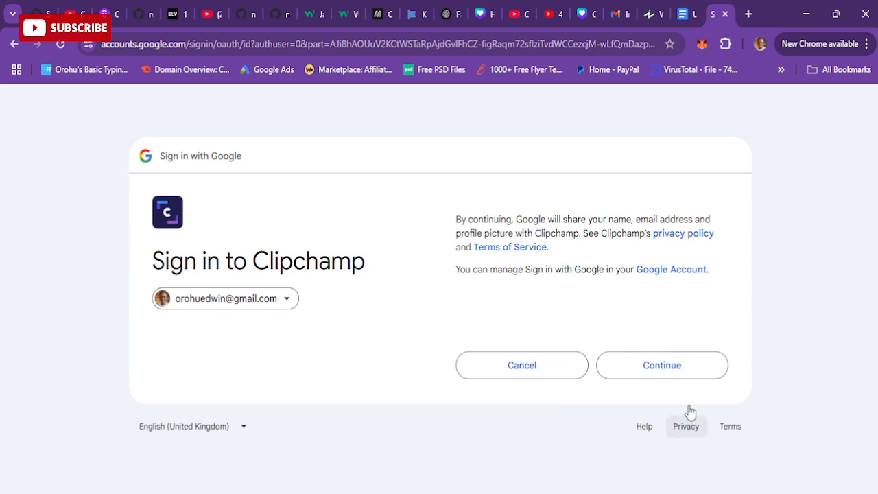
{"action": "left_click", "coordinate": [667, 368]}
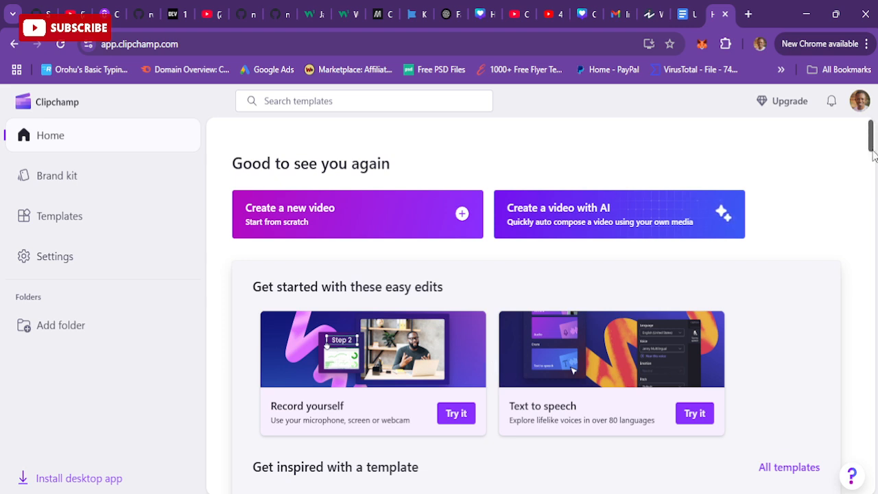
{"action": "scroll", "coordinate": [873, 155], "scroll_direction": "down", "scroll_amount": 2}
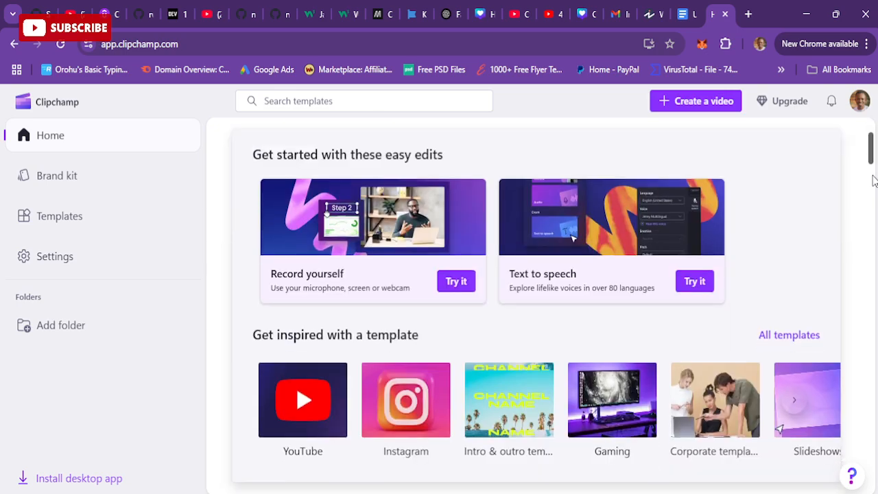
{"action": "left_click_drag", "start_coordinate": [873, 176], "coordinate": [876, 143]}
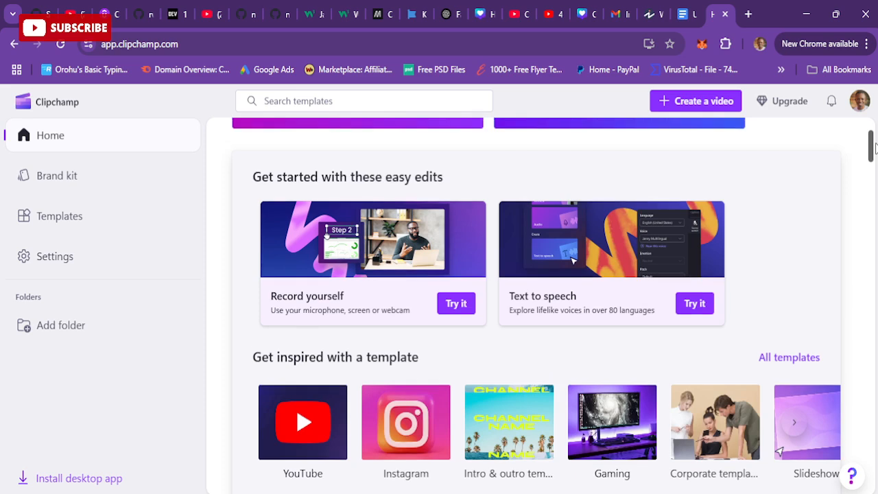
Start a text-to-speech project, add a text-to-speech clip to the timeline and open its speech settings.
{"action": "scroll", "coordinate": [876, 146], "scroll_direction": "up", "scroll_amount": 1}
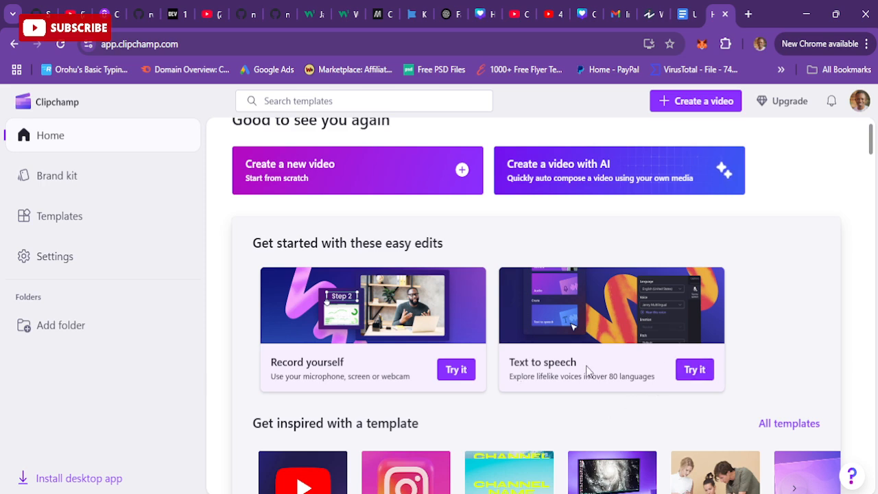
{"action": "left_click", "coordinate": [693, 374]}
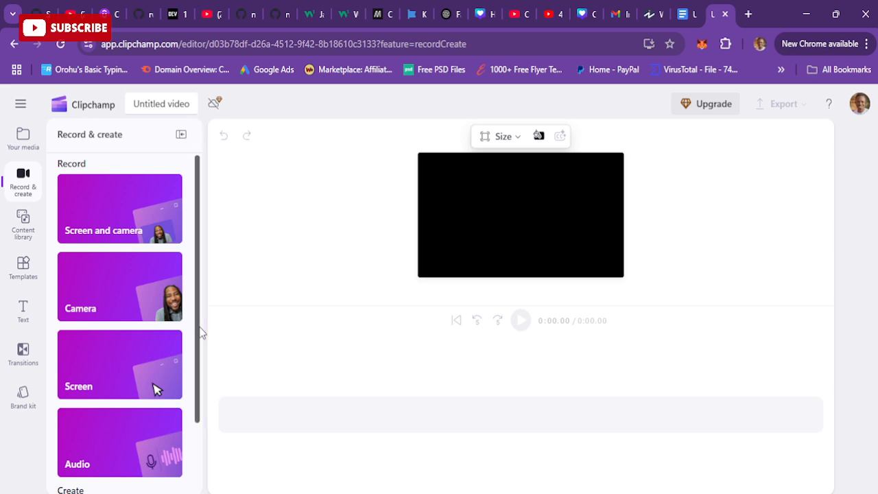
{"action": "left_click_drag", "start_coordinate": [197, 334], "coordinate": [201, 435]}
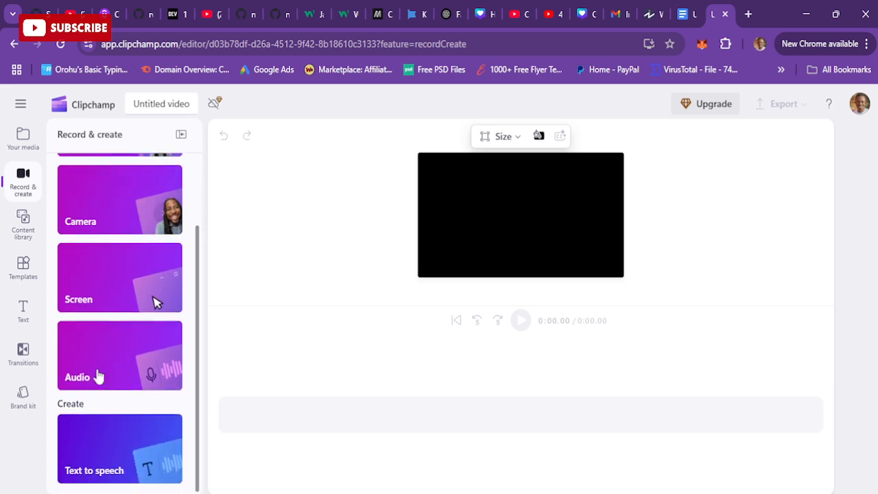
{"action": "left_click", "coordinate": [107, 459]}
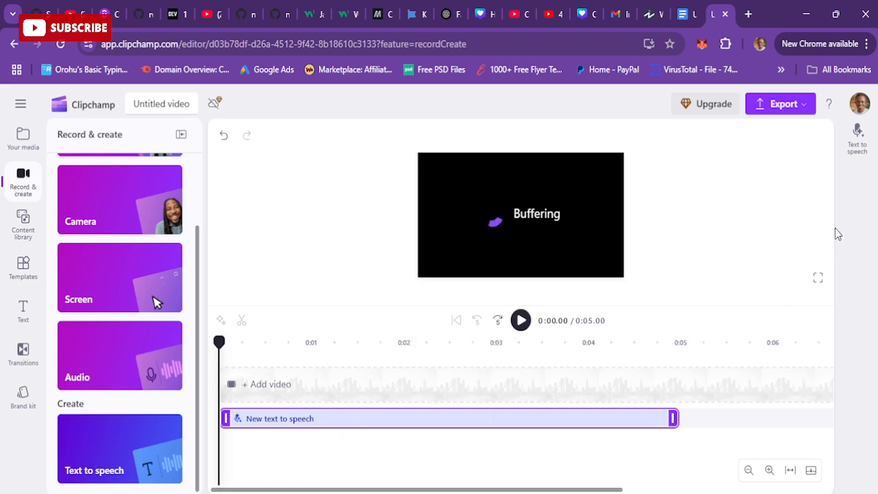
{"action": "left_click", "coordinate": [857, 134]}
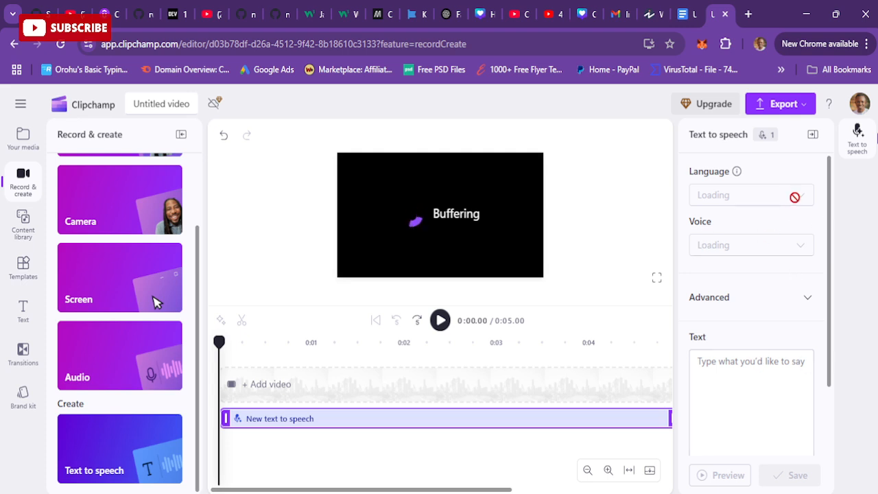
{"action": "left_click", "coordinate": [762, 393]}
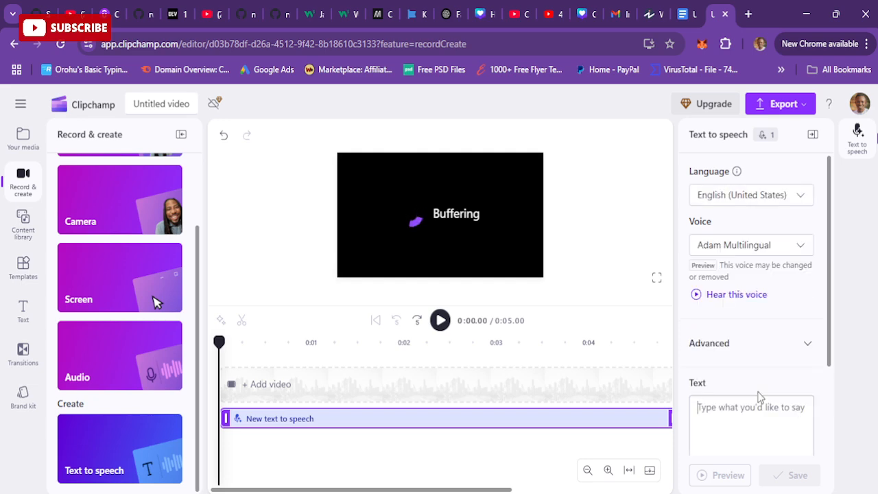
Keep the speech language at English (United States), choose the Adam Multilingual voice and listen to its sample.
{"action": "left_click", "coordinate": [773, 195]}
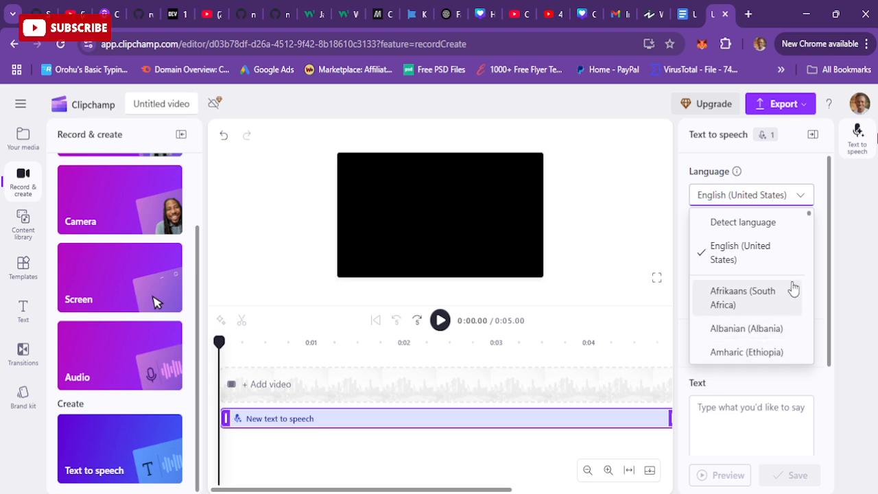
{"action": "mouse_move", "coordinate": [809, 217]}
{"action": "left_mouse_down"}
{"action": "mouse_move", "coordinate": [810, 225]}
{"action": "mouse_move", "coordinate": [811, 213]}
{"action": "left_mouse_up"}
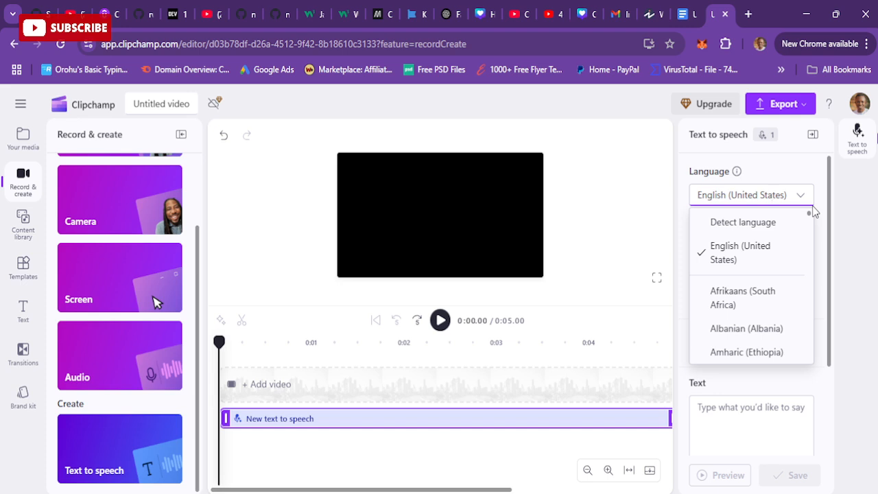
{"action": "left_click", "coordinate": [705, 268]}
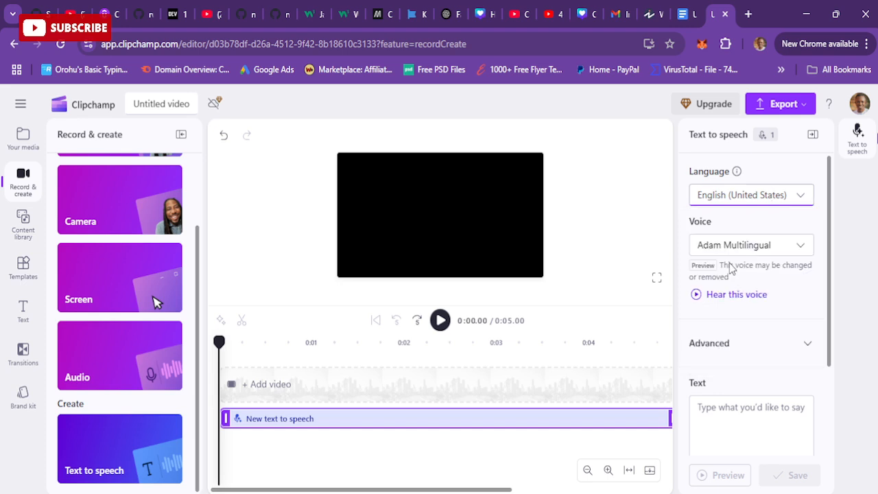
{"action": "left_click", "coordinate": [798, 249]}
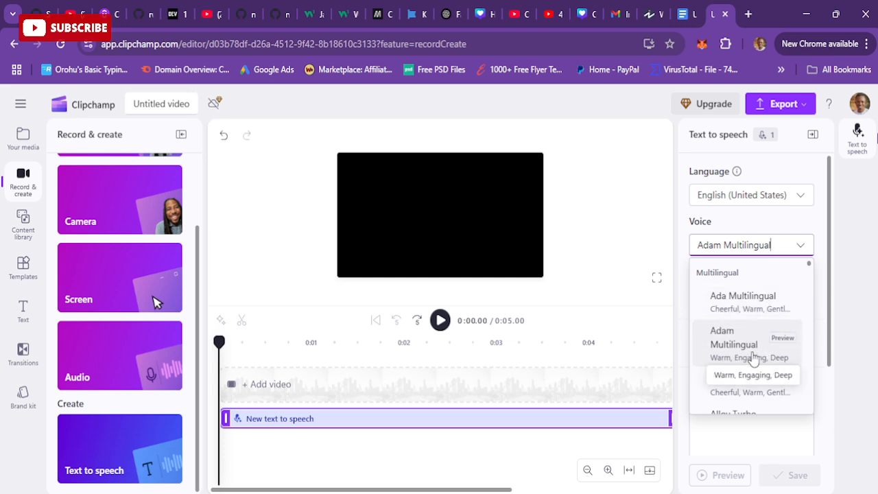
{"action": "left_click", "coordinate": [729, 340]}
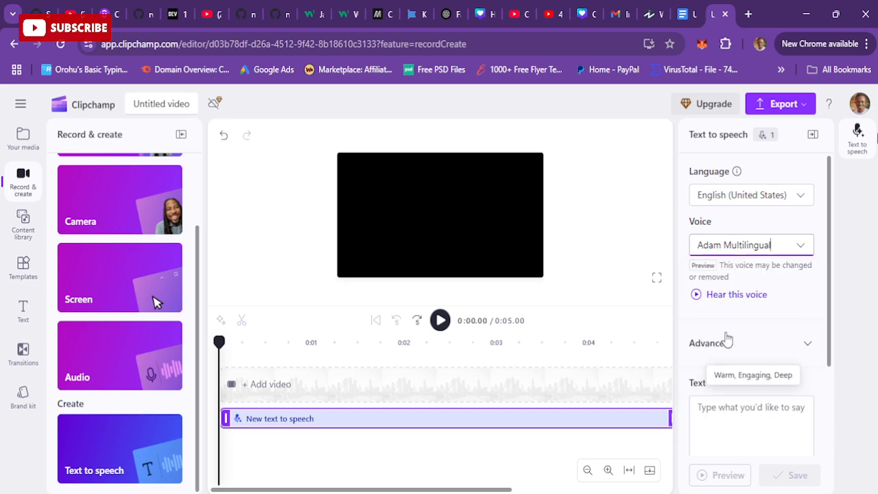
{"action": "left_click", "coordinate": [696, 293]}
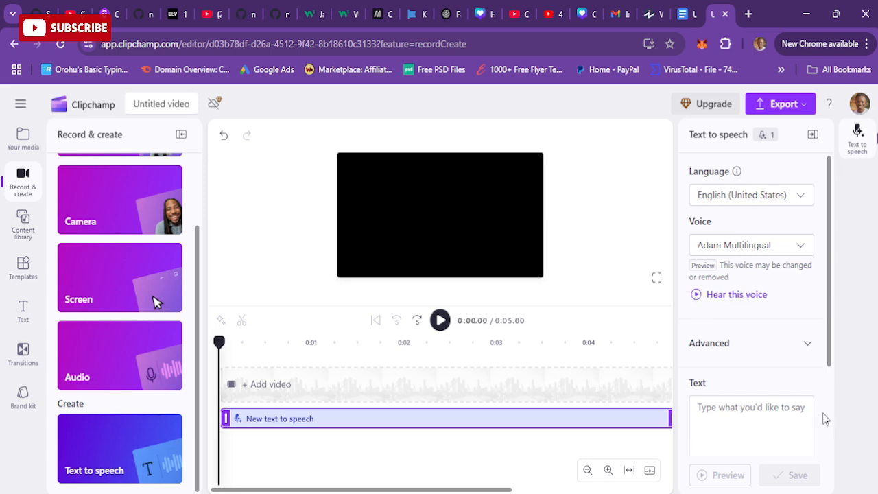
Paste the script's first part, ending with "Maybe it's you.", as the speech text and save the voiceover.
{"action": "left_click", "coordinate": [743, 424]}
{"action": "key", "text": "ctrl+v"}
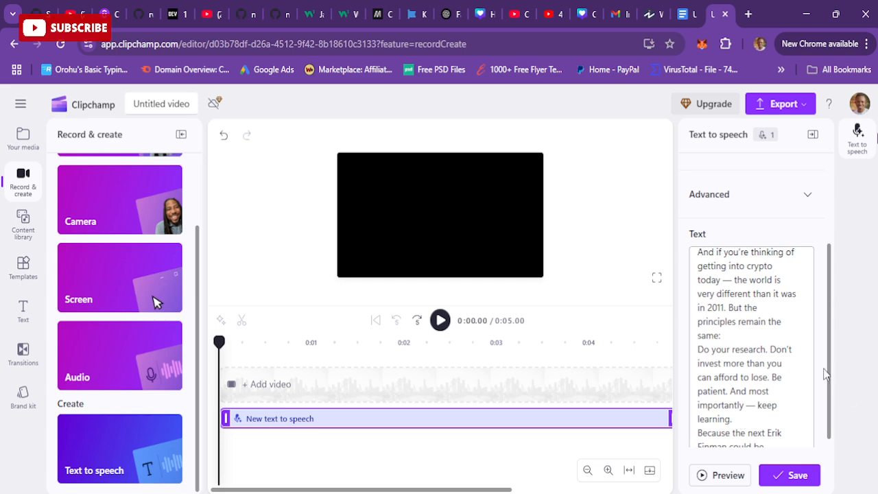
{"action": "left_click_drag", "start_coordinate": [830, 371], "coordinate": [826, 457]}
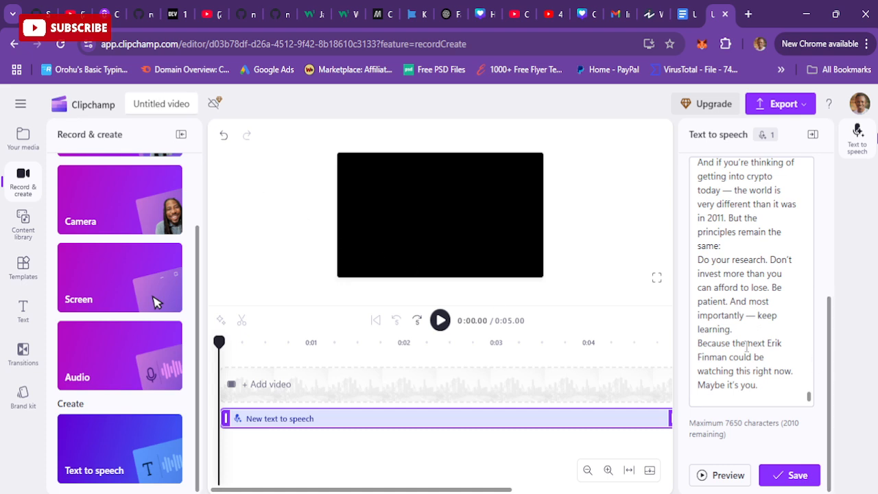
{"action": "left_click", "coordinate": [790, 472]}
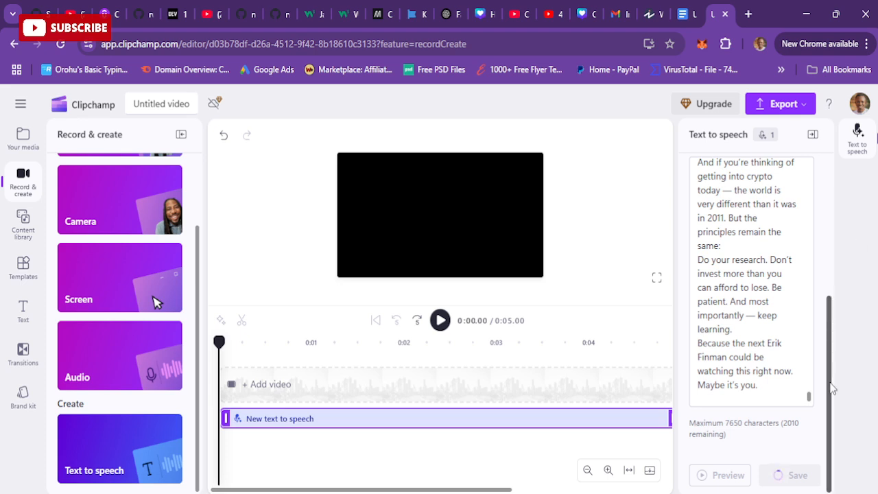
Export the first-part voiceover project as a 720p video.
{"action": "left_click_drag", "start_coordinate": [831, 383], "coordinate": [837, 446]}
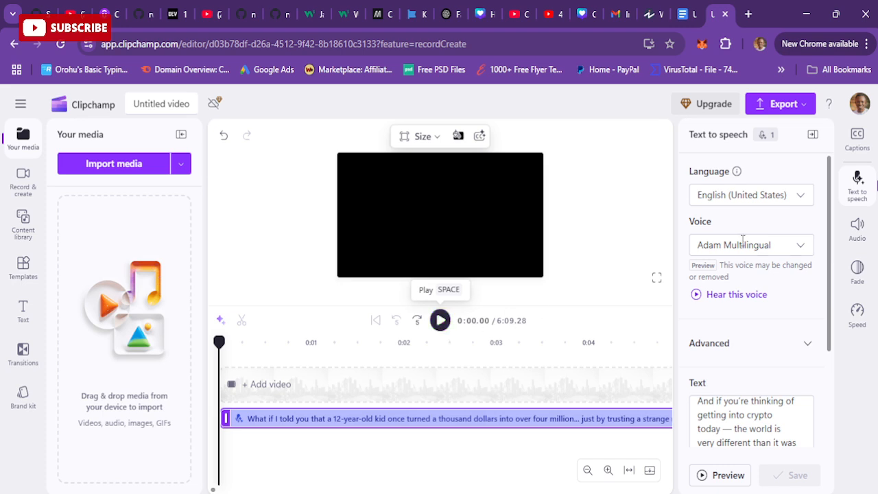
{"action": "left_click", "coordinate": [800, 106]}
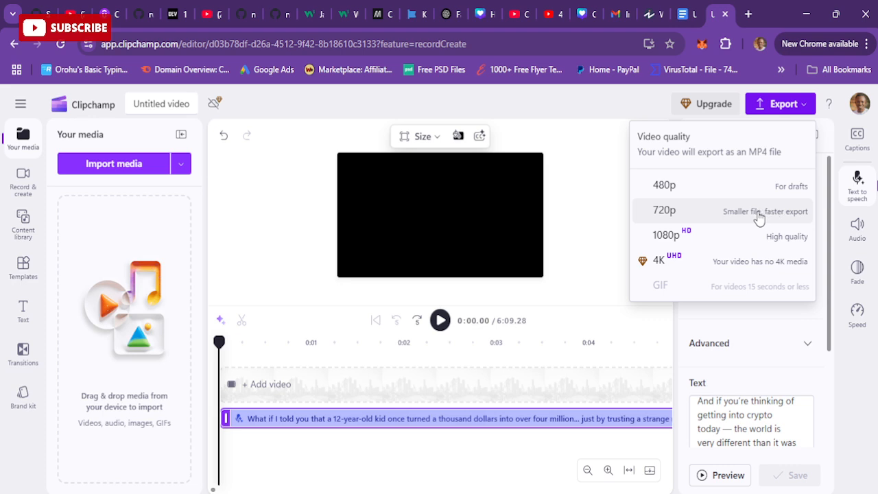
{"action": "left_click", "coordinate": [685, 211]}
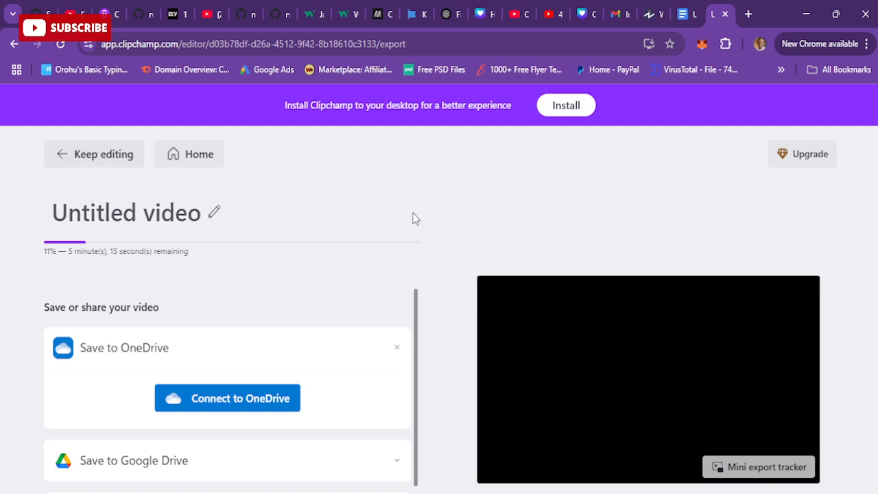
Select Part 2's body in the Google Docs script, from "Bitcoin wasn't always" through "just getting started.", and return to Clipchamp.
{"action": "left_click", "coordinate": [688, 15]}
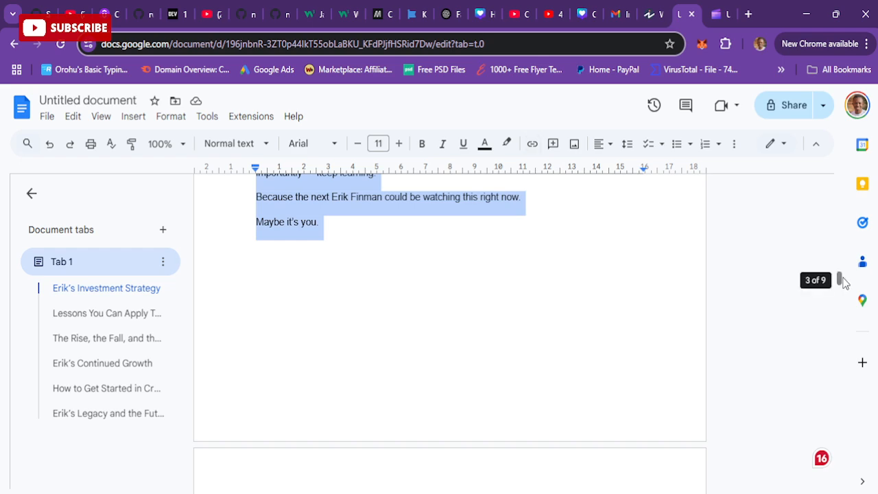
{"action": "left_click_drag", "start_coordinate": [841, 281], "coordinate": [840, 290]}
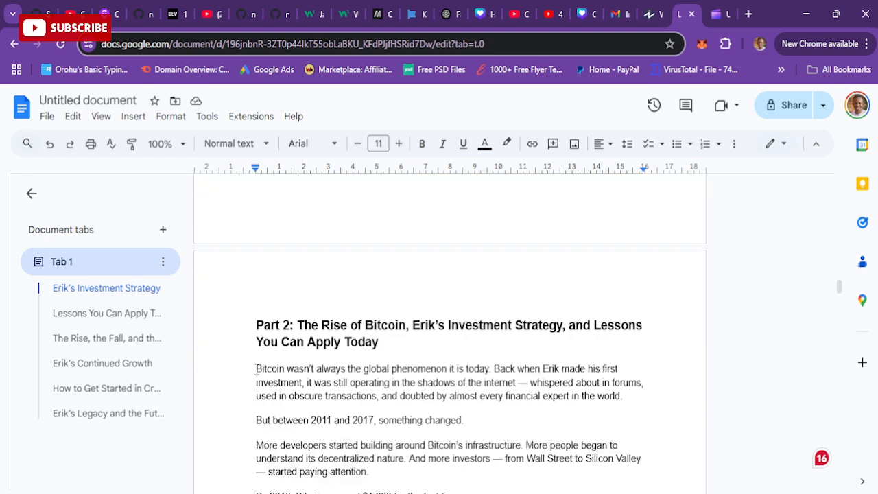
{"action": "left_click_drag", "start_coordinate": [256, 368], "coordinate": [513, 201]}
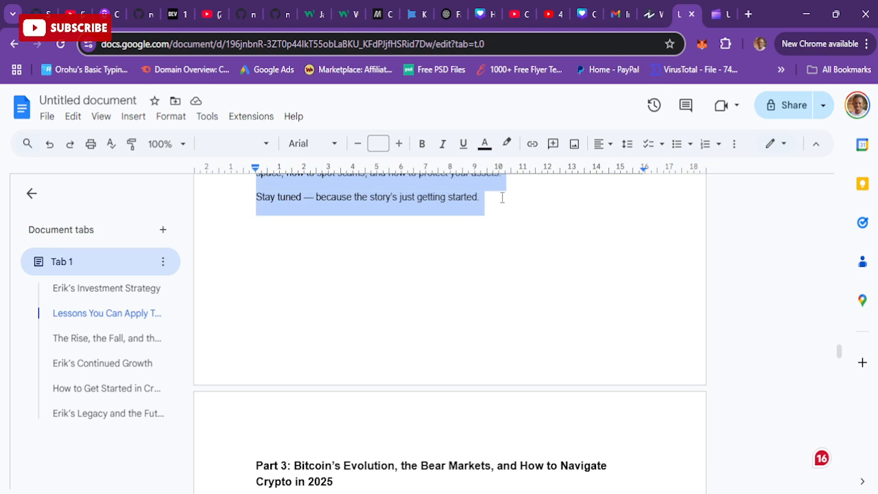
{"action": "left_click", "coordinate": [714, 15]}
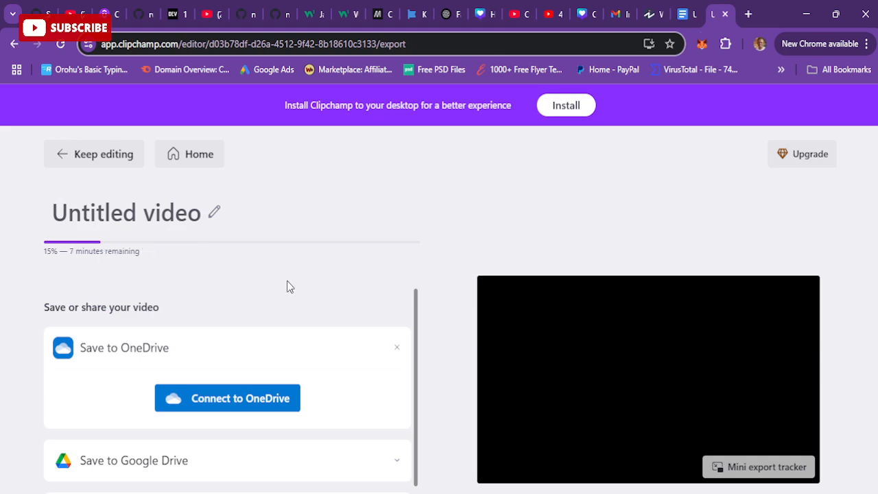